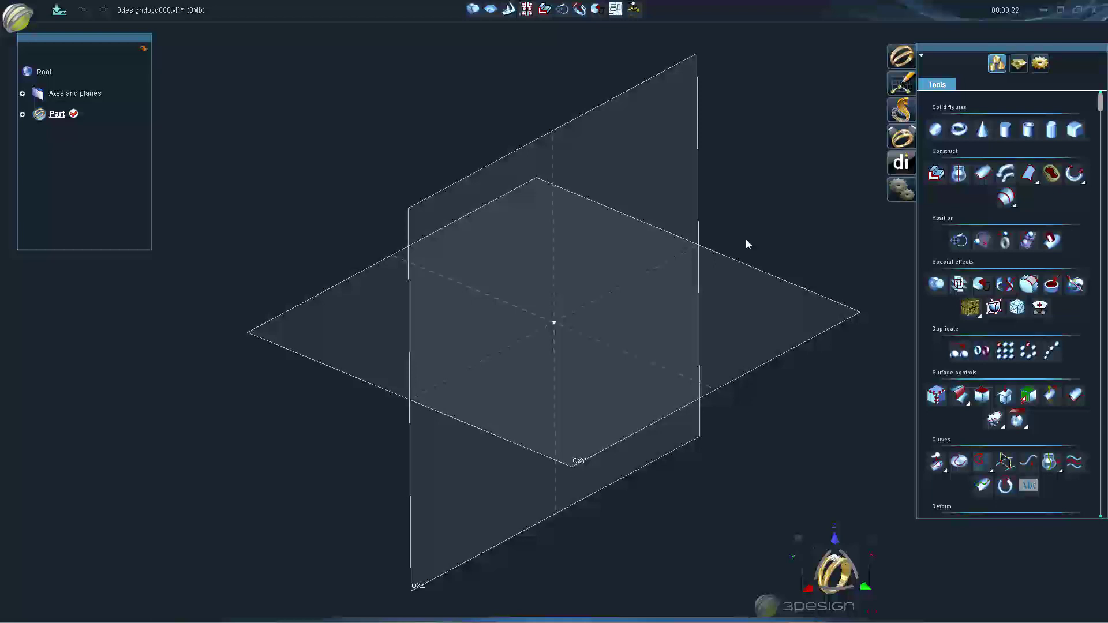
# Create a White gold 18K signet ring with an 11.99 × 8.56 mm oval head
pyautogui.click(1020, 65)
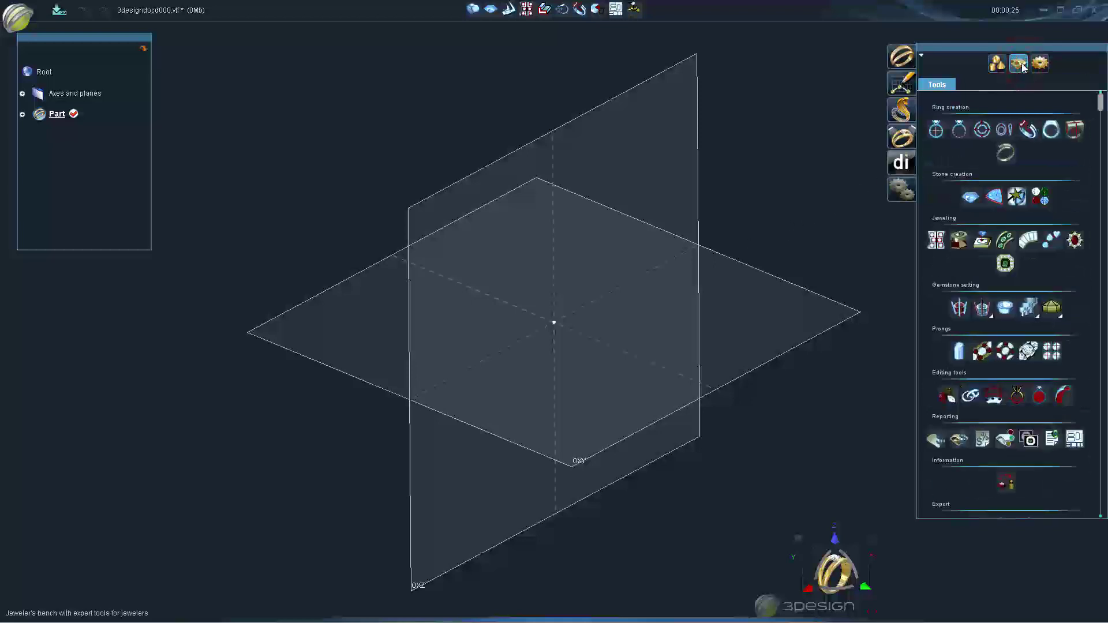
pyautogui.click(1052, 134)
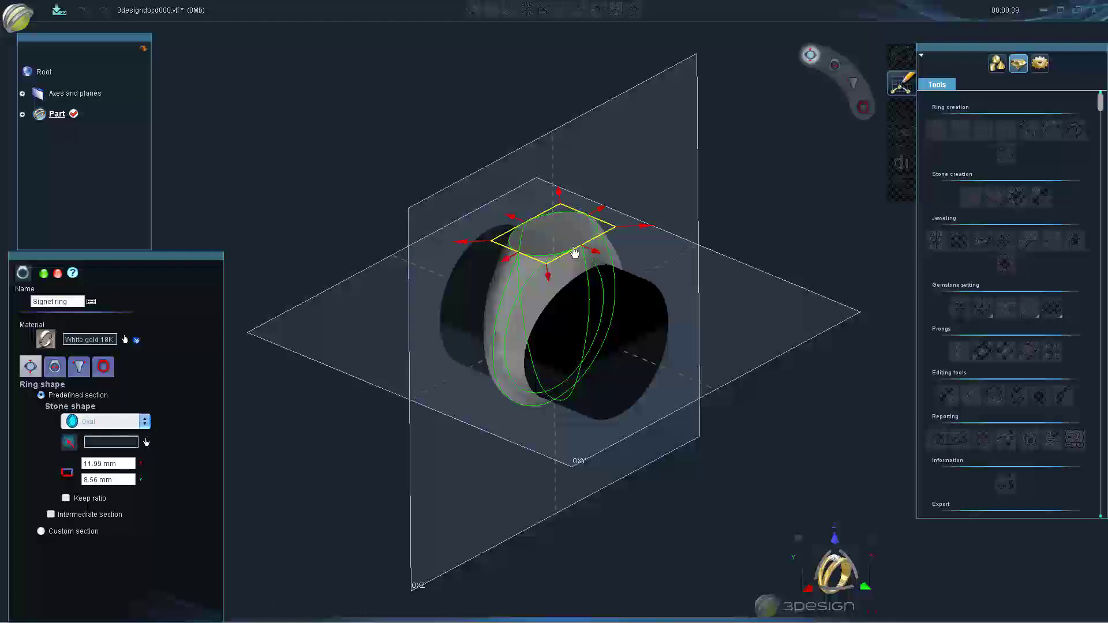
# Try round and Baguette head shapes, stretching the baguette head to 12.92 mm wide
pyautogui.click(145, 421)
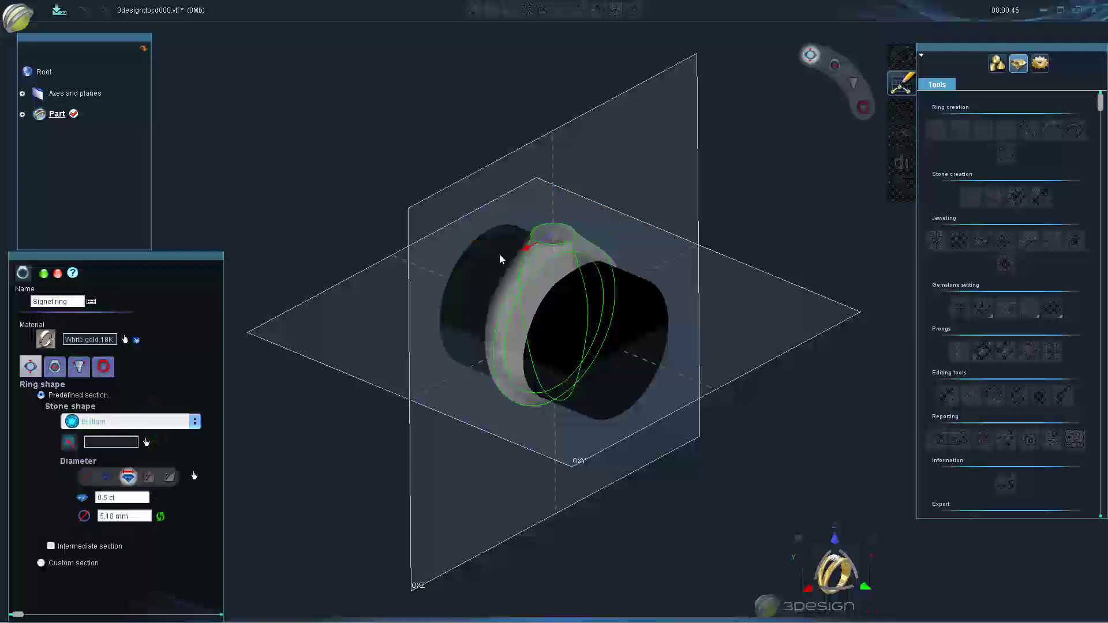
pyautogui.moveTo(525, 249); pyautogui.dragTo(492, 272)
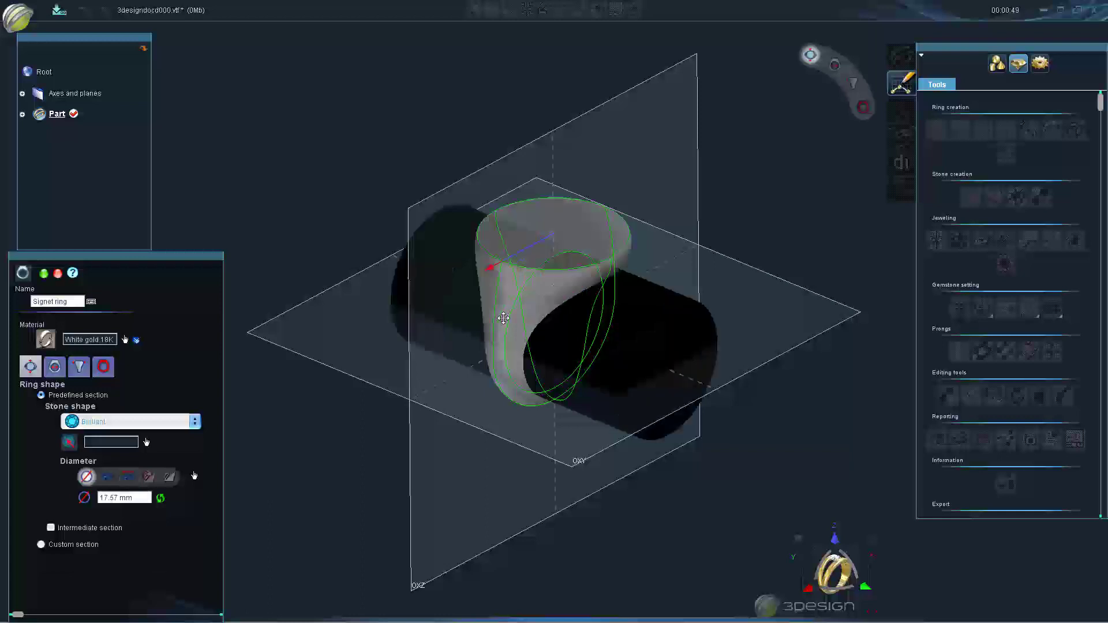
pyautogui.click(195, 421)
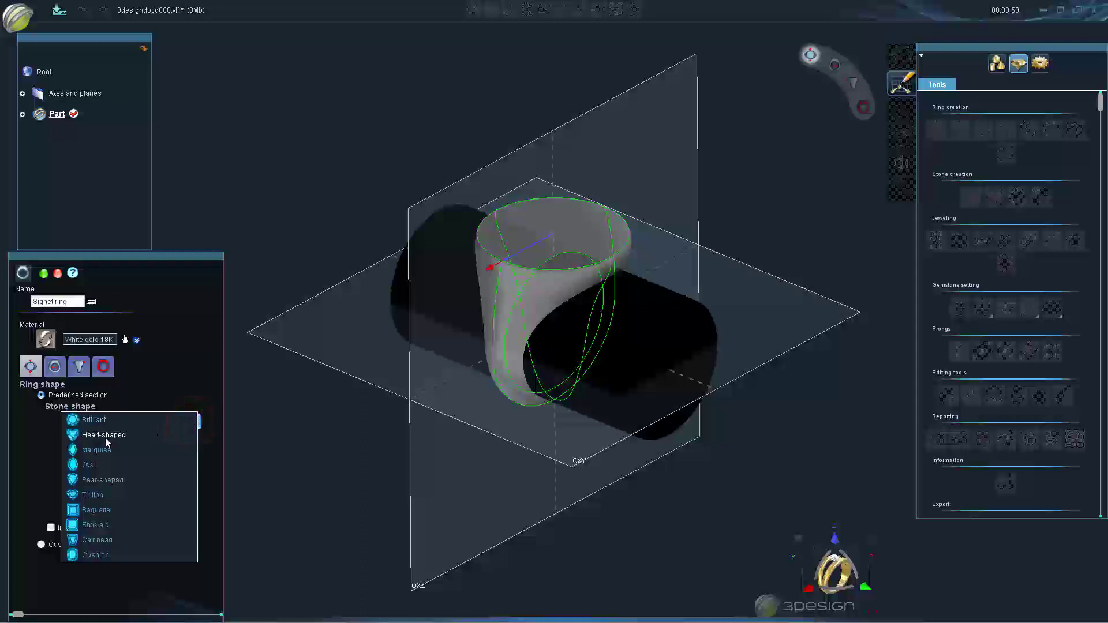
pyautogui.click(95, 509)
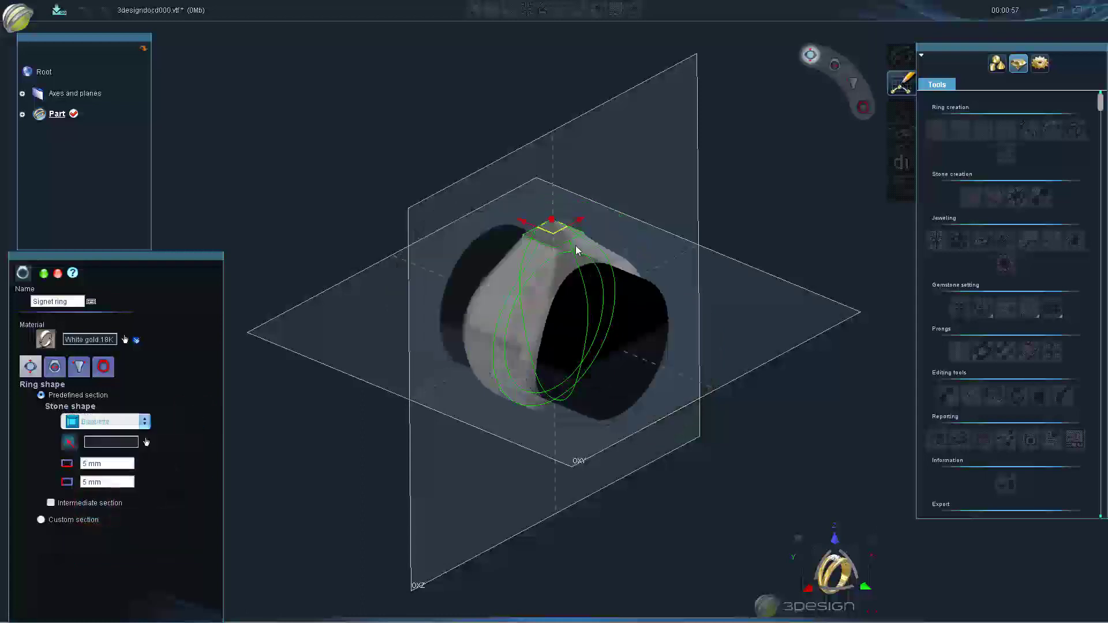
pyautogui.moveTo(583, 222); pyautogui.dragTo(615, 202)
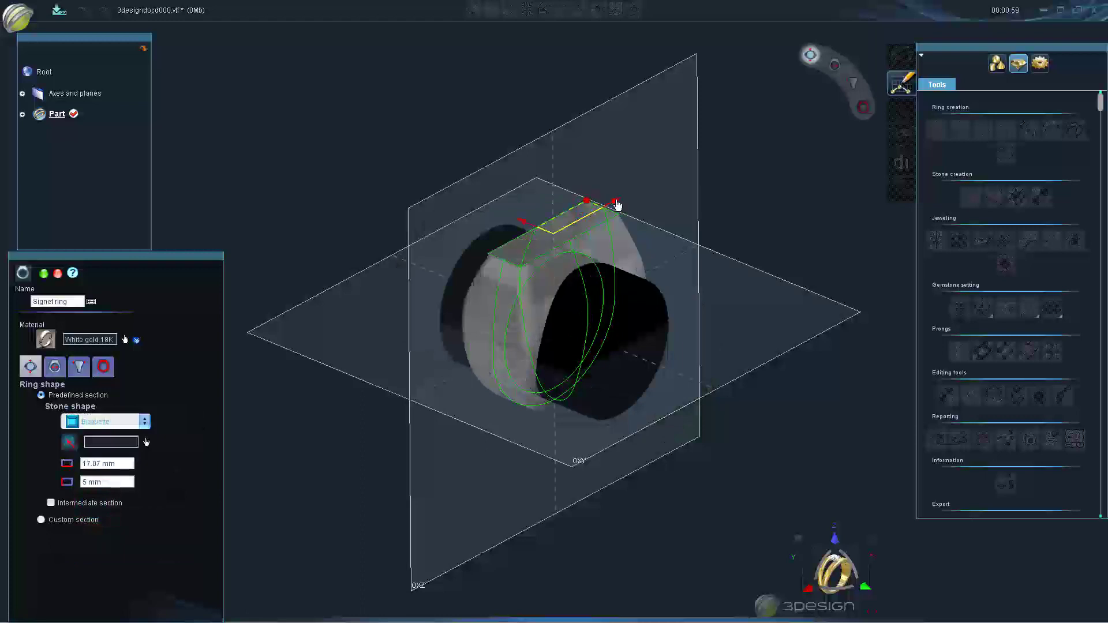
pyautogui.moveTo(506, 211); pyautogui.dragTo(514, 221)
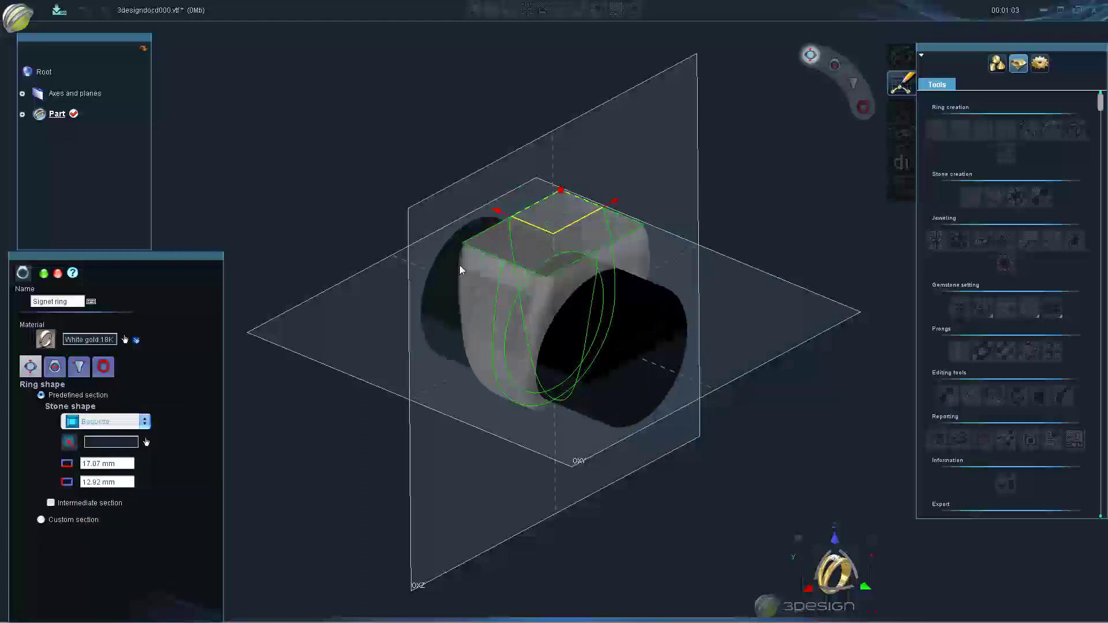
# Switch the head to Cushion and size it to about 10.97 × 12.68 mm
pyautogui.click(145, 422)
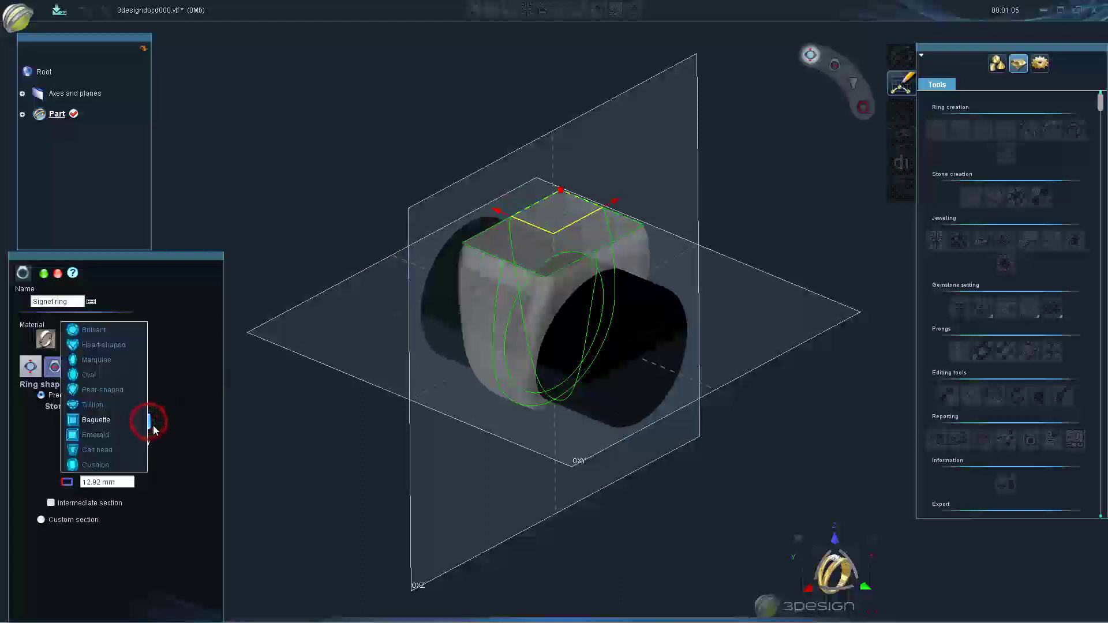
pyautogui.click(93, 465)
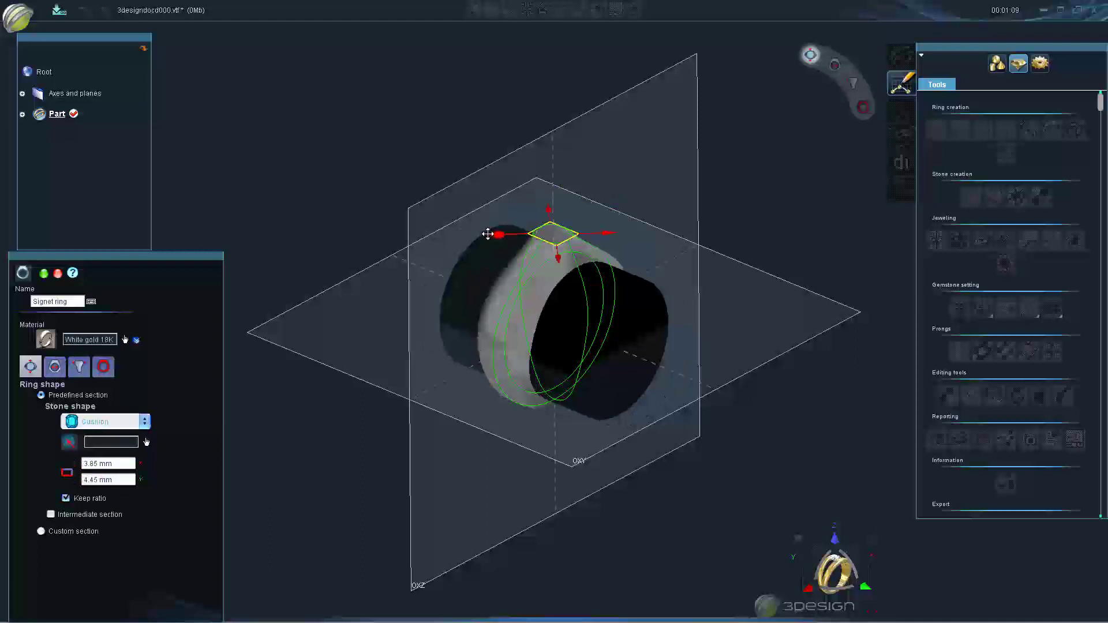
pyautogui.moveTo(490, 235); pyautogui.dragTo(456, 234)
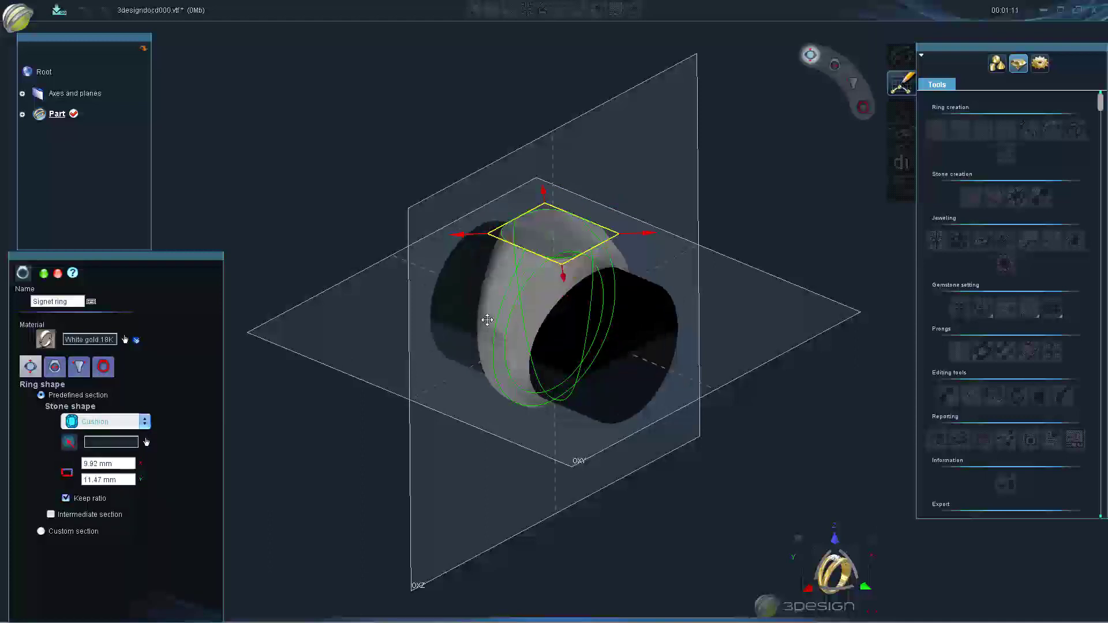
pyautogui.moveTo(467, 241); pyautogui.dragTo(455, 235)
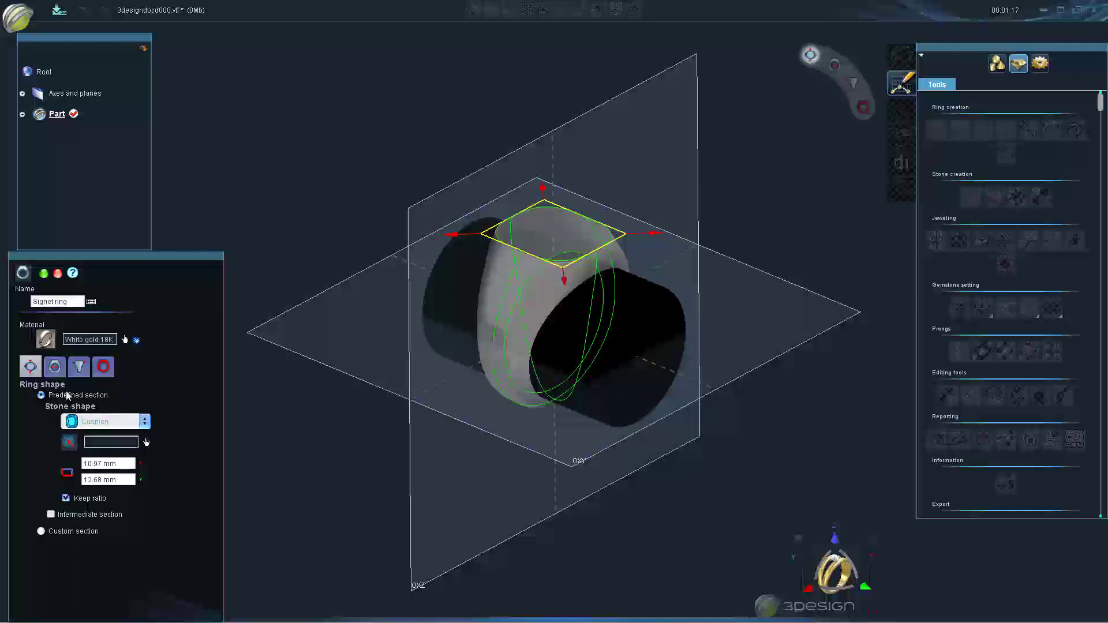
# In front view, settle the shoulder's top tangent at 39.54°
pyautogui.click(55, 367)
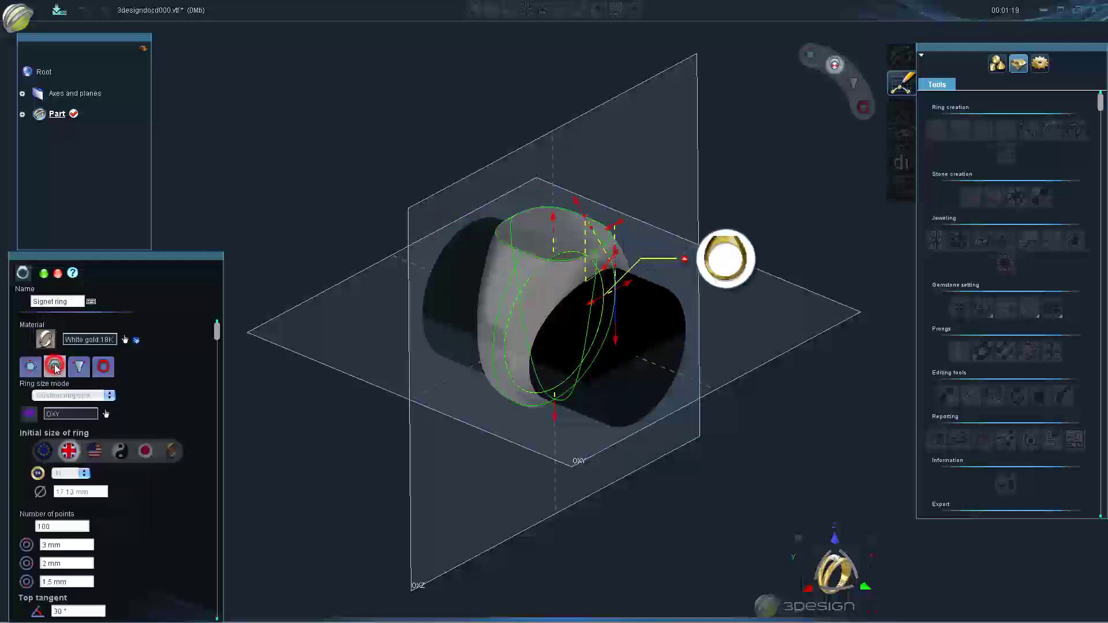
pyautogui.click(721, 256)
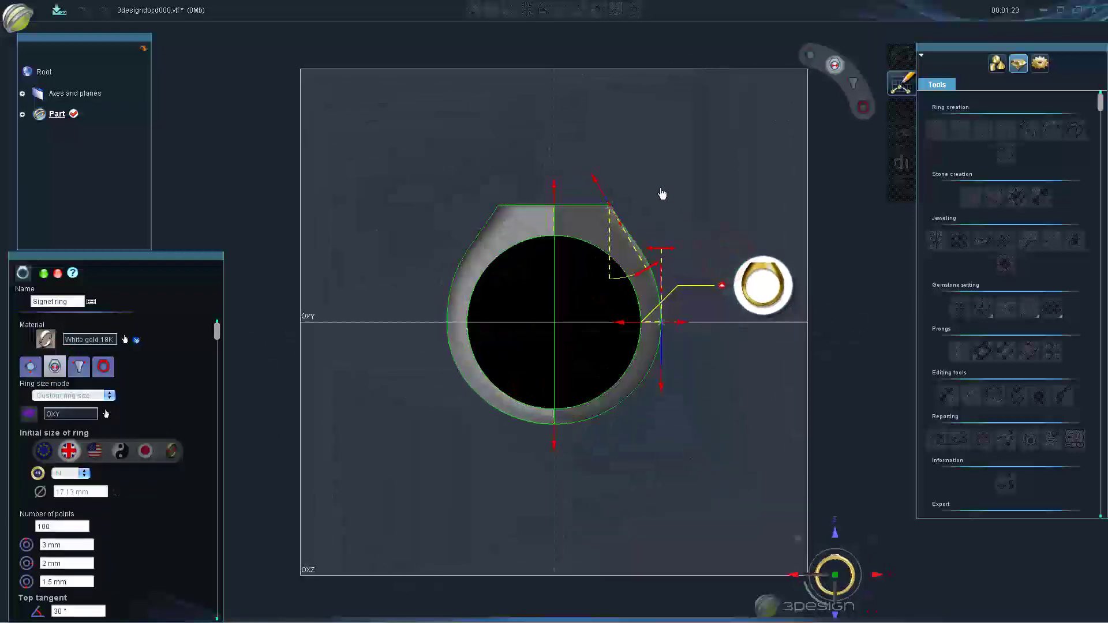
pyautogui.scroll(3, 662, 192)
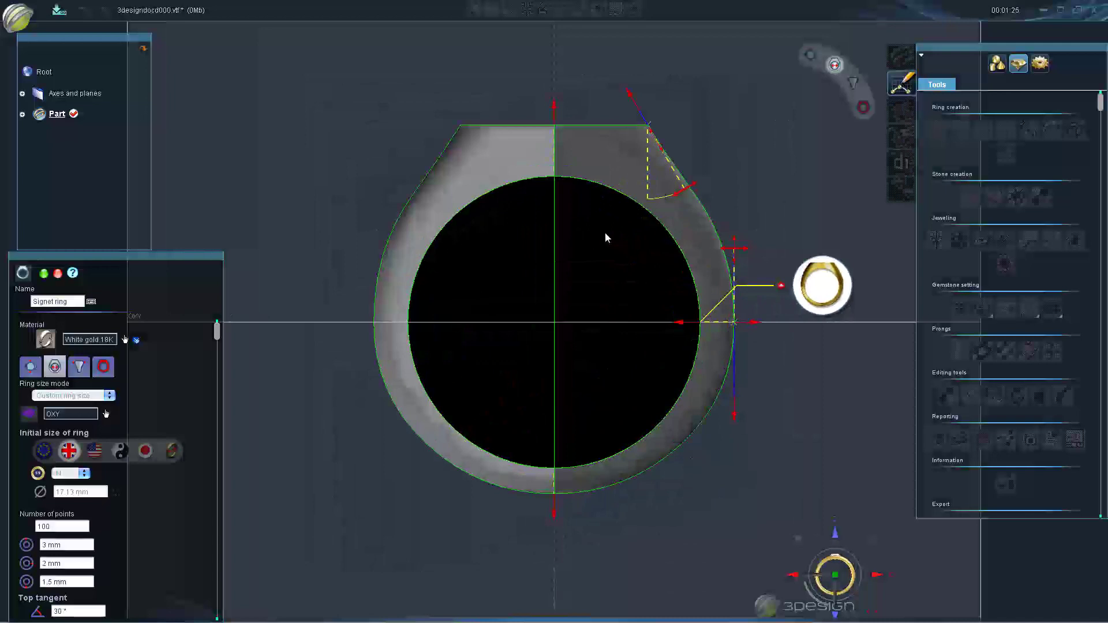
pyautogui.moveTo(692, 186); pyautogui.dragTo(711, 166)
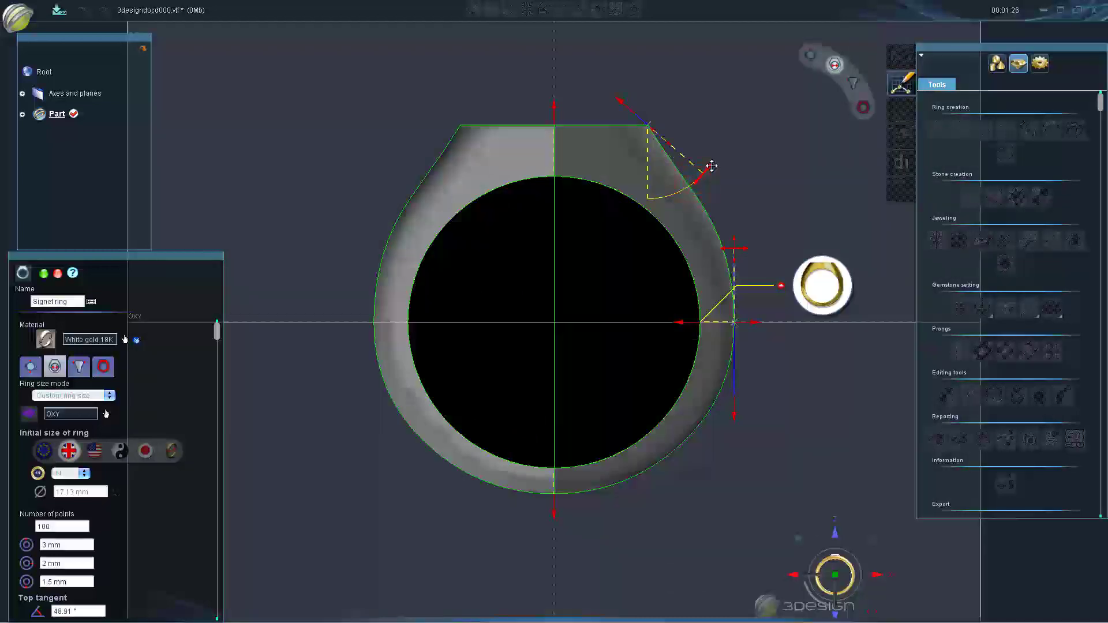
pyautogui.moveTo(713, 169); pyautogui.dragTo(693, 185)
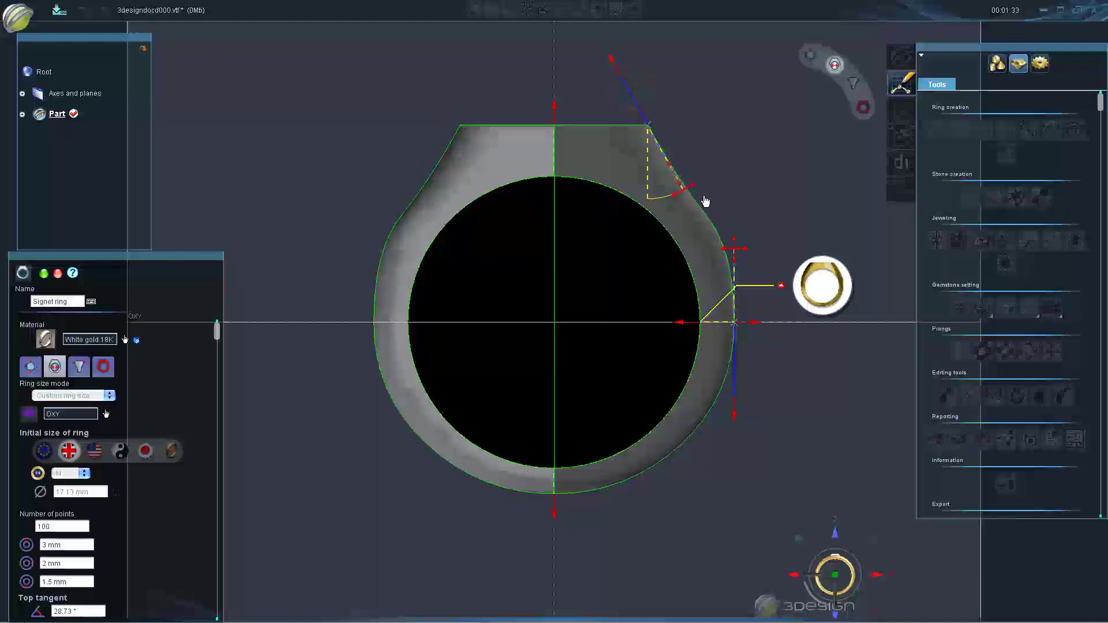
pyautogui.moveTo(696, 190); pyautogui.dragTo(722, 155)
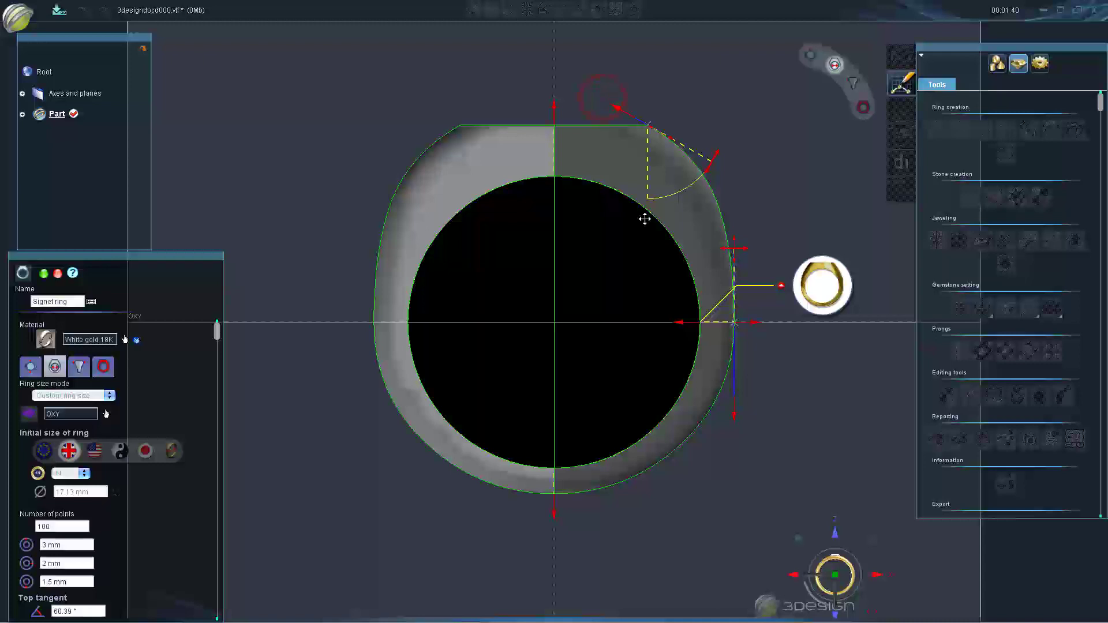
pyautogui.moveTo(714, 159); pyautogui.dragTo(699, 175)
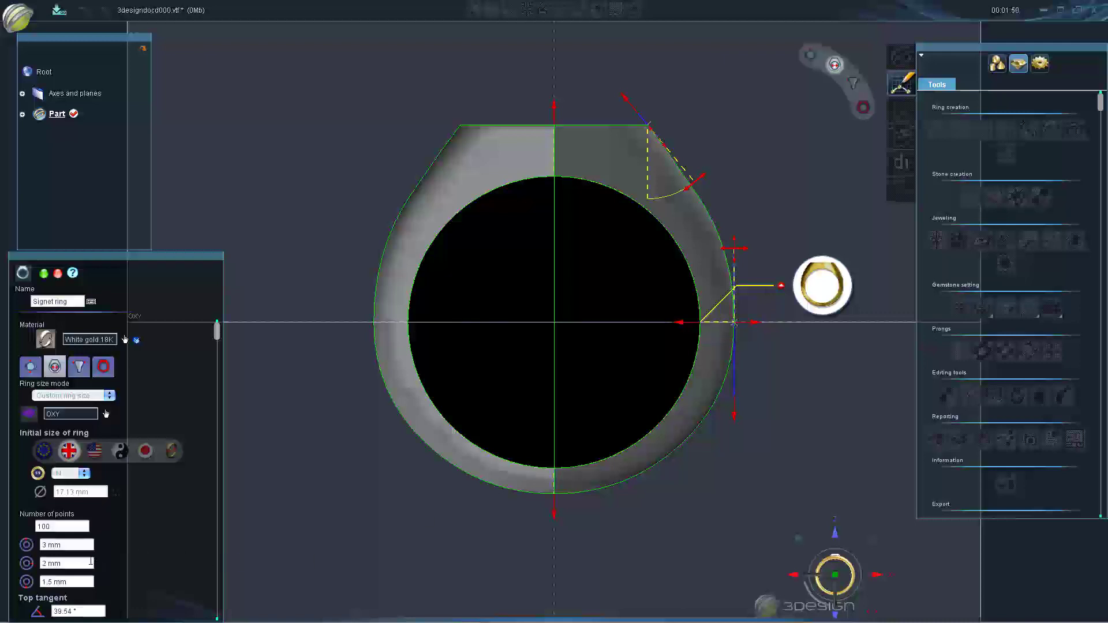
# Set the shank's bottom thickness to 2 mm and top thickness to 4 mm
pyautogui.click(66, 581)
pyautogui.write('2')
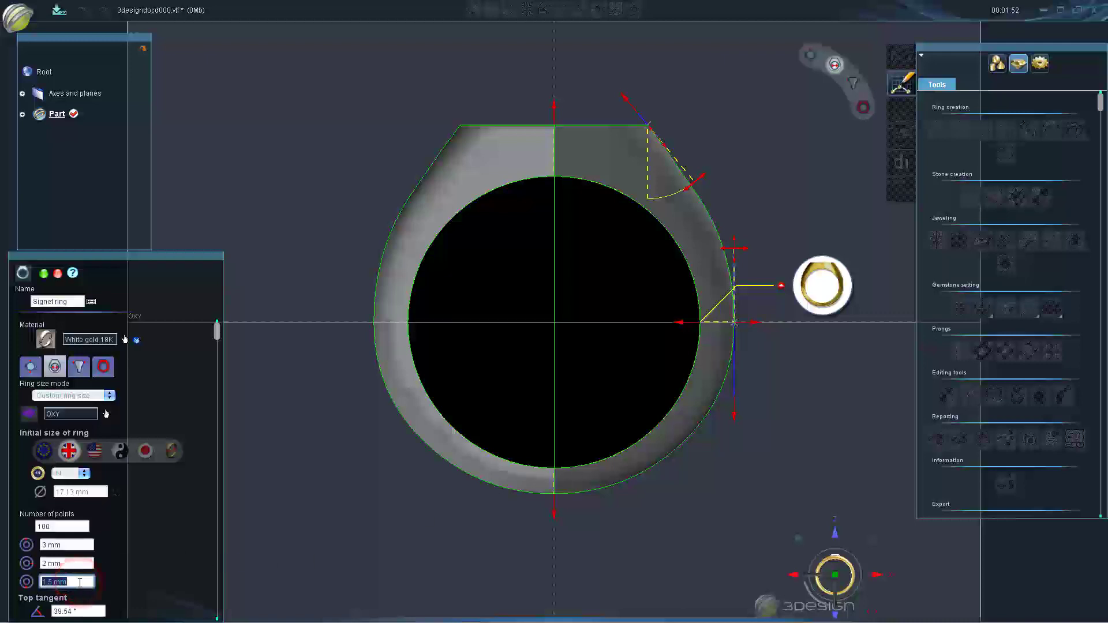
pyautogui.press('Tab')
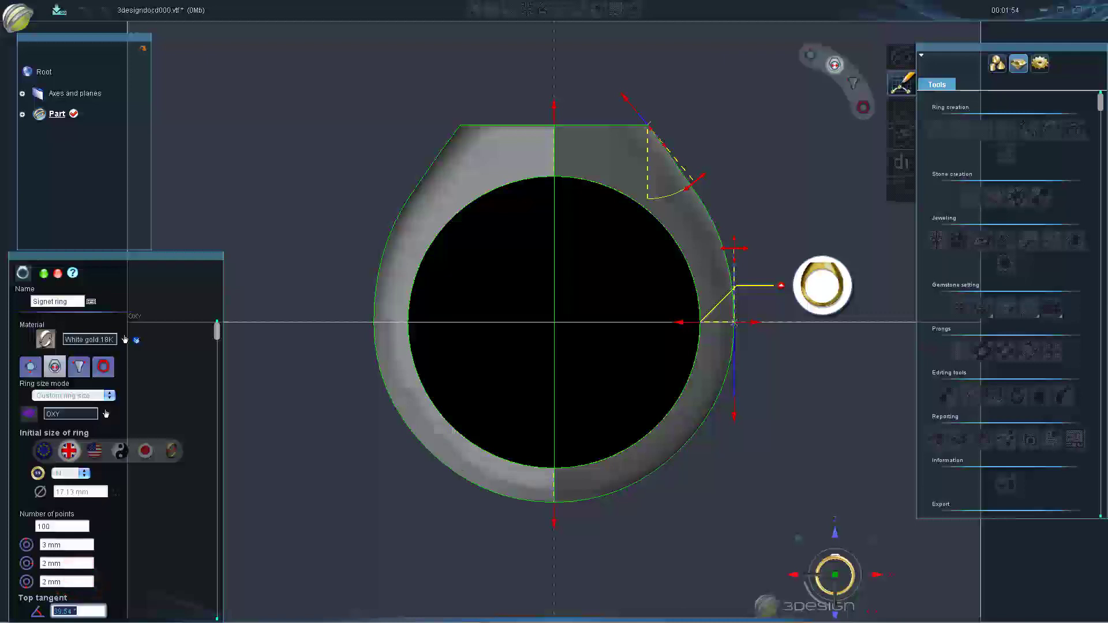
pyautogui.click(81, 546)
pyautogui.write('4')
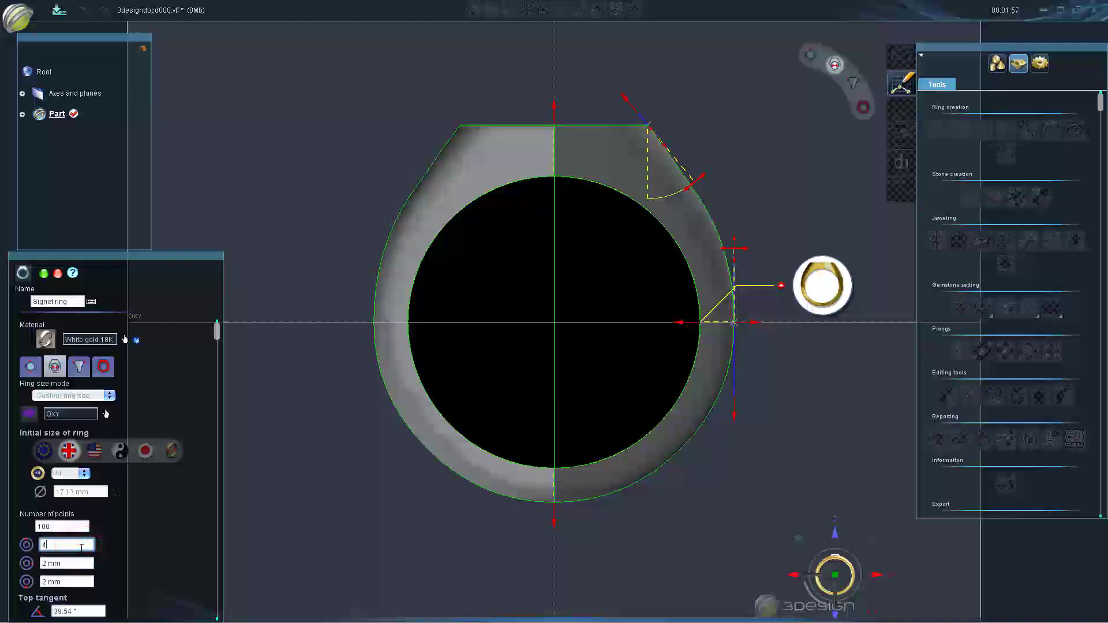
pyautogui.press('Tab')
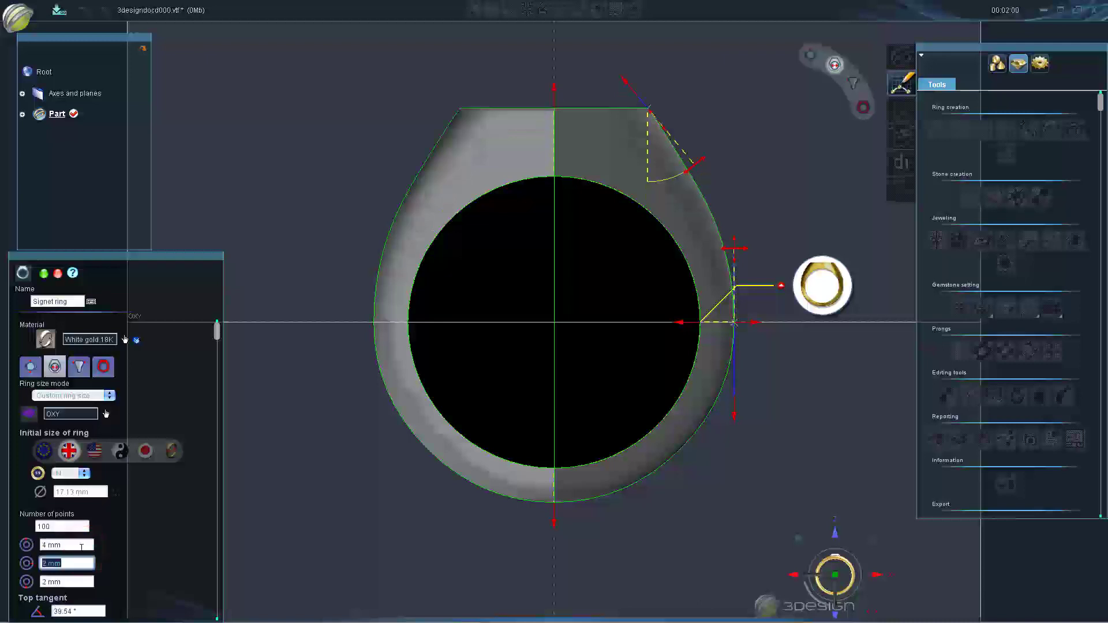
pyautogui.scroll(-1, 134, 527)
pyautogui.scroll(-1, 134, 527)
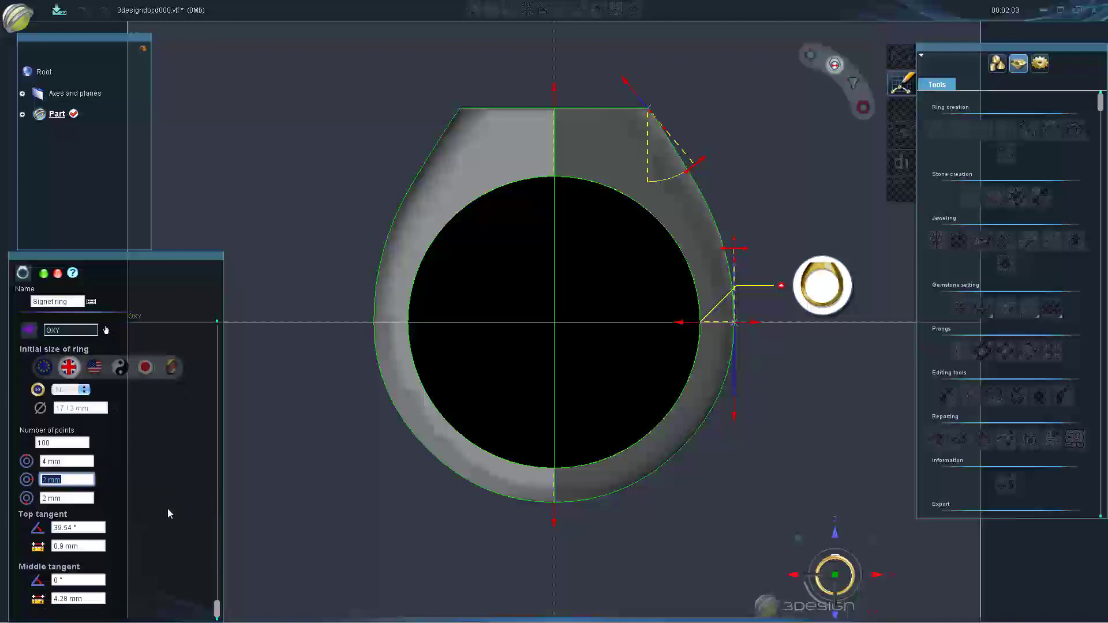
pyautogui.scroll(2, 167, 513)
# Shape the shank profile: bottom tangent 4.09 mm, top tangent 43.75° and 1.44 mm, middle 8.61 mm
pyautogui.click(79, 368)
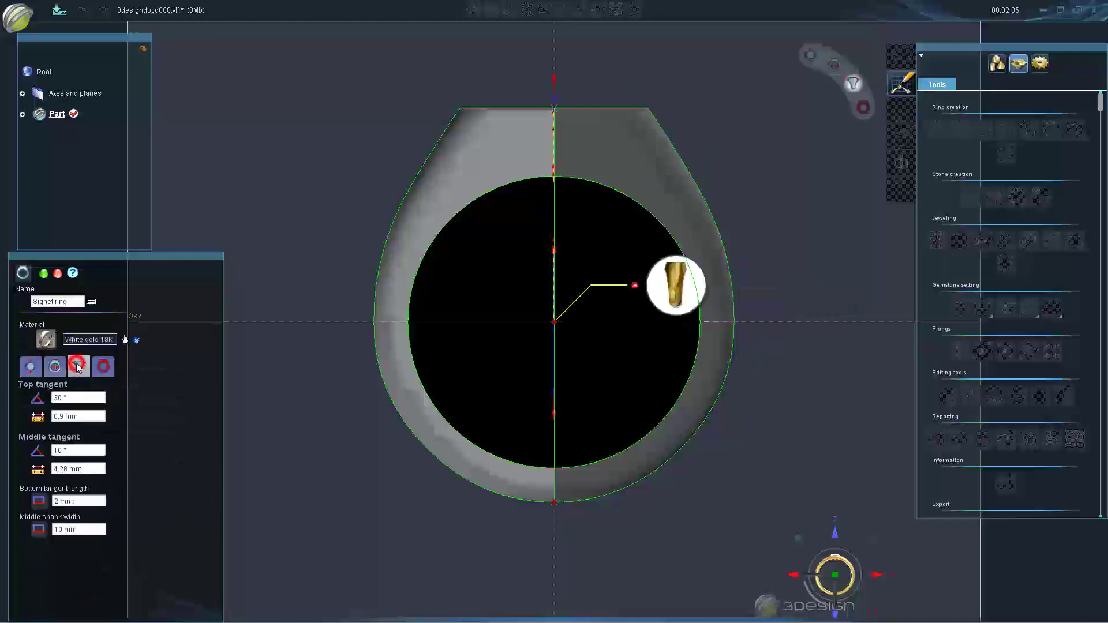
pyautogui.click(678, 283)
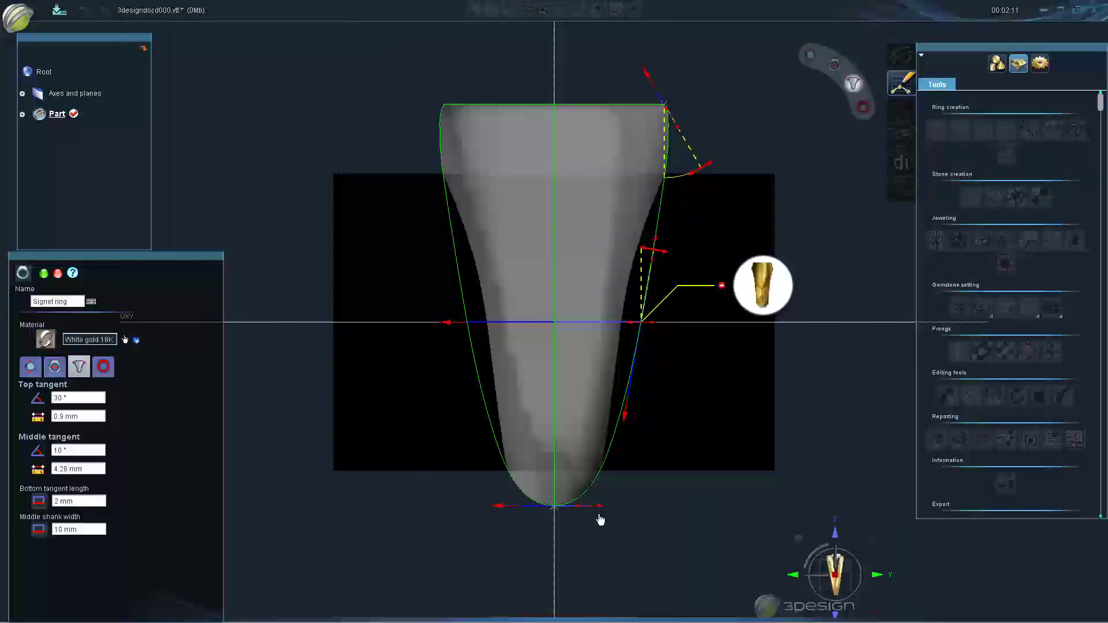
pyautogui.moveTo(600, 519); pyautogui.dragTo(635, 506)
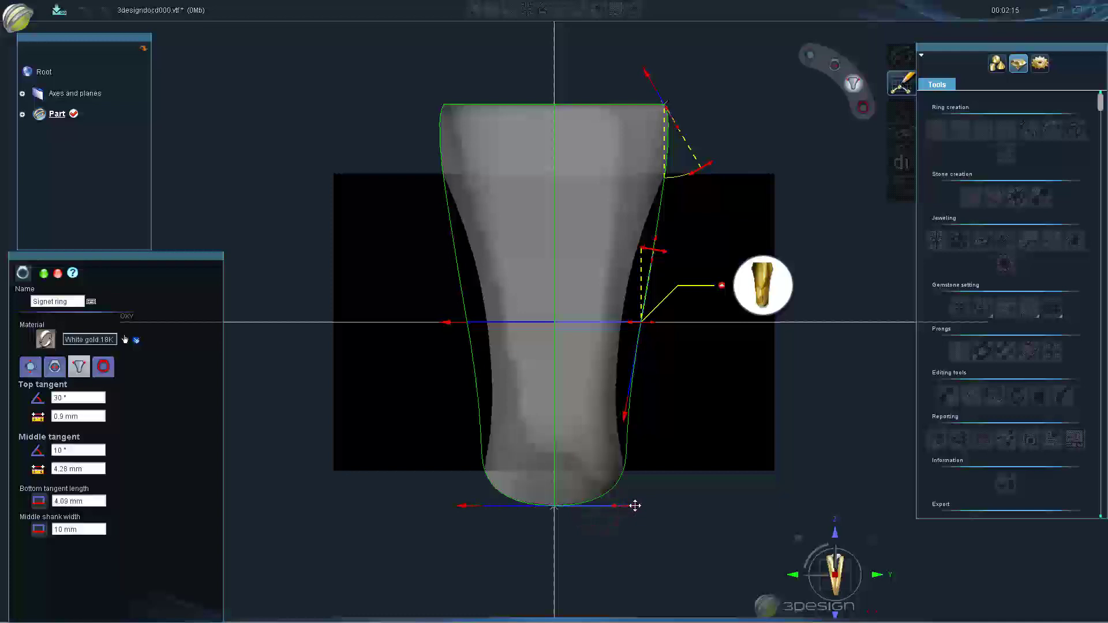
pyautogui.moveTo(718, 167); pyautogui.dragTo(722, 151)
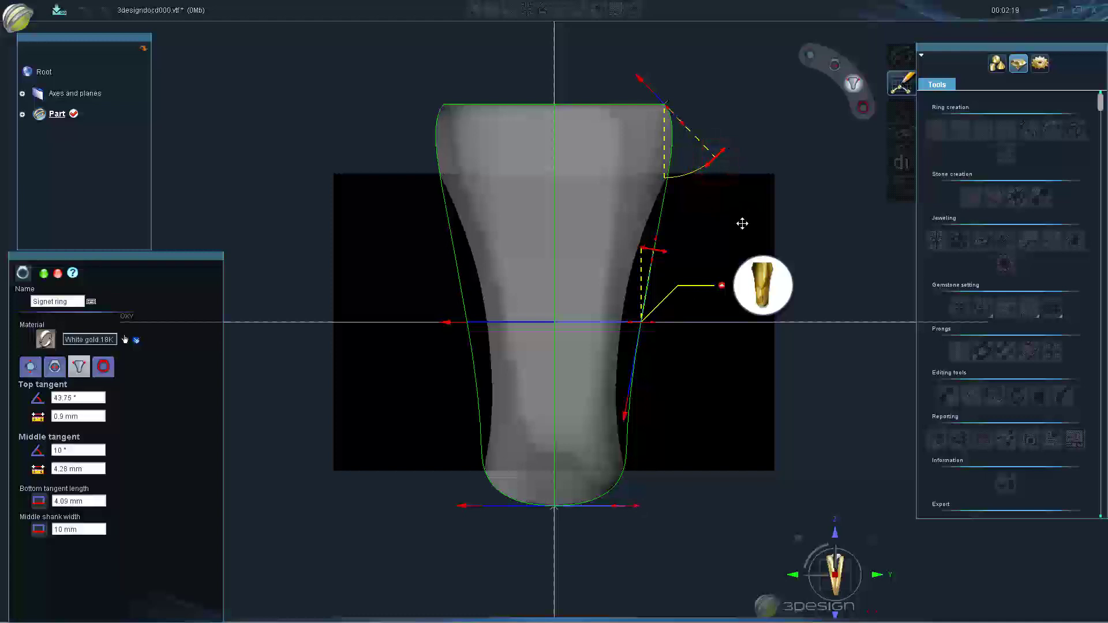
pyautogui.moveTo(682, 123); pyautogui.dragTo(688, 129)
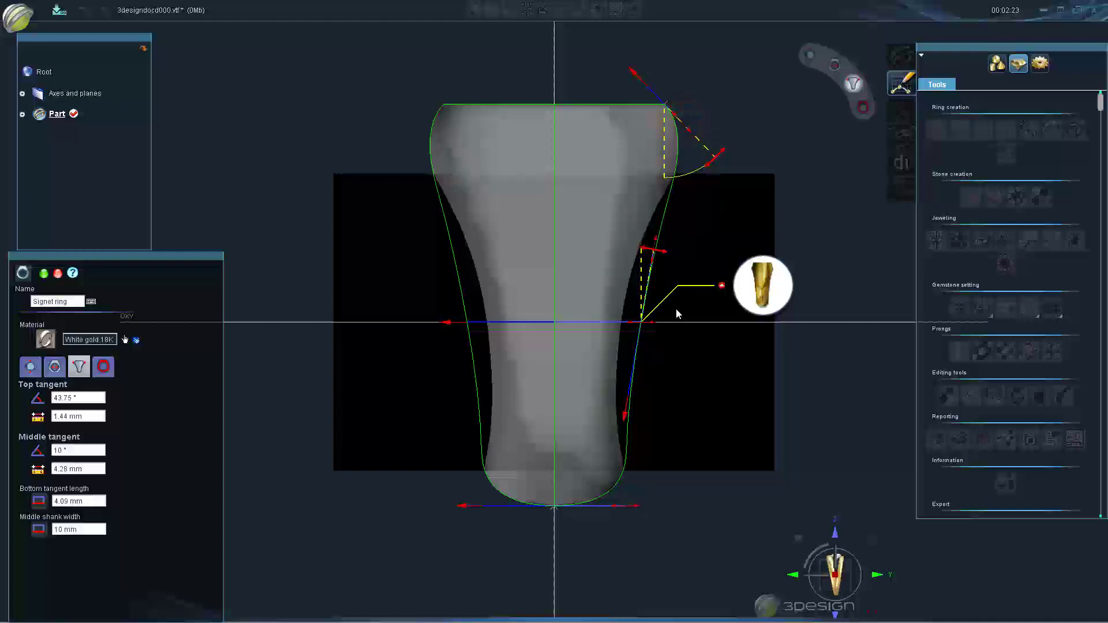
pyautogui.moveTo(652, 327); pyautogui.dragTo(641, 326)
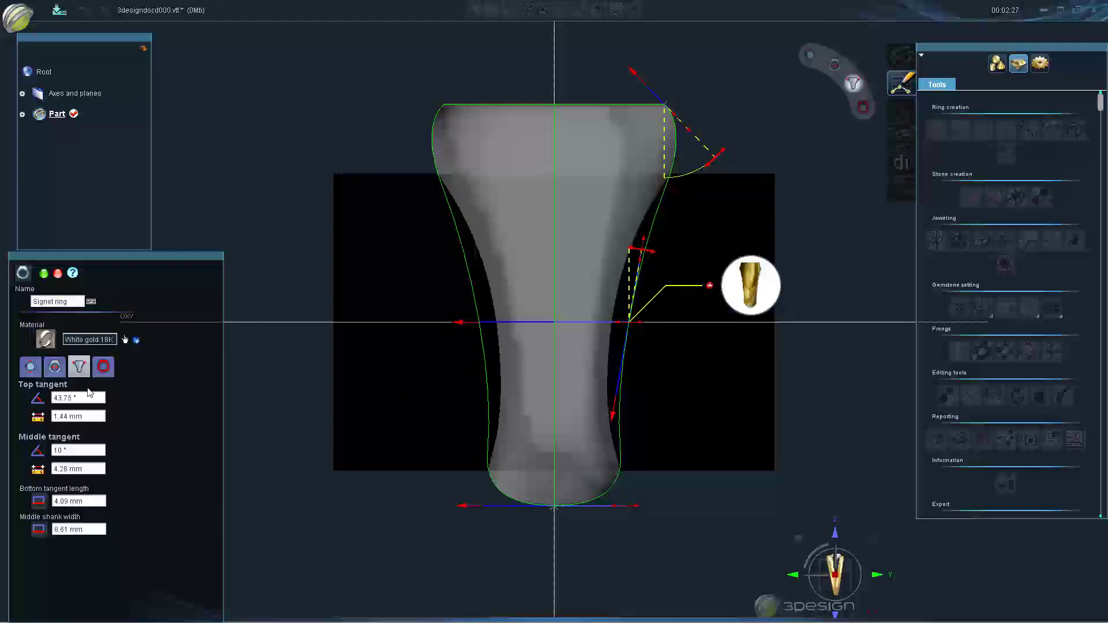
# Raise the shoulder's top tangent to 60.67° and recheck the side profile tangents
pyautogui.click(55, 367)
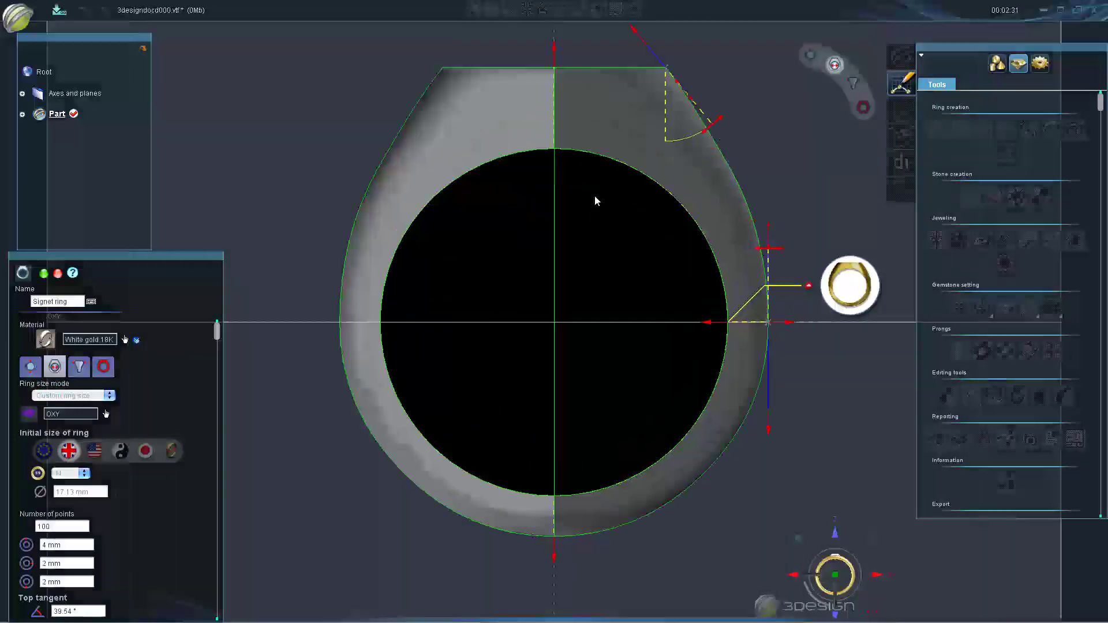
pyautogui.moveTo(719, 120); pyautogui.dragTo(736, 114)
pyautogui.click(81, 370)
pyautogui.click(686, 286)
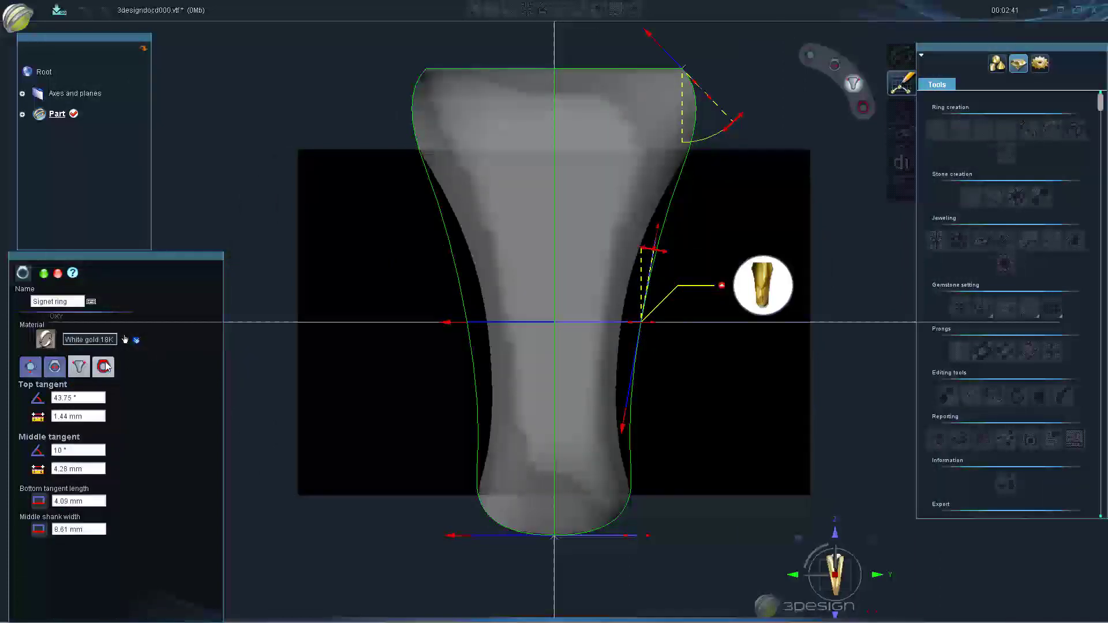
pyautogui.click(105, 366)
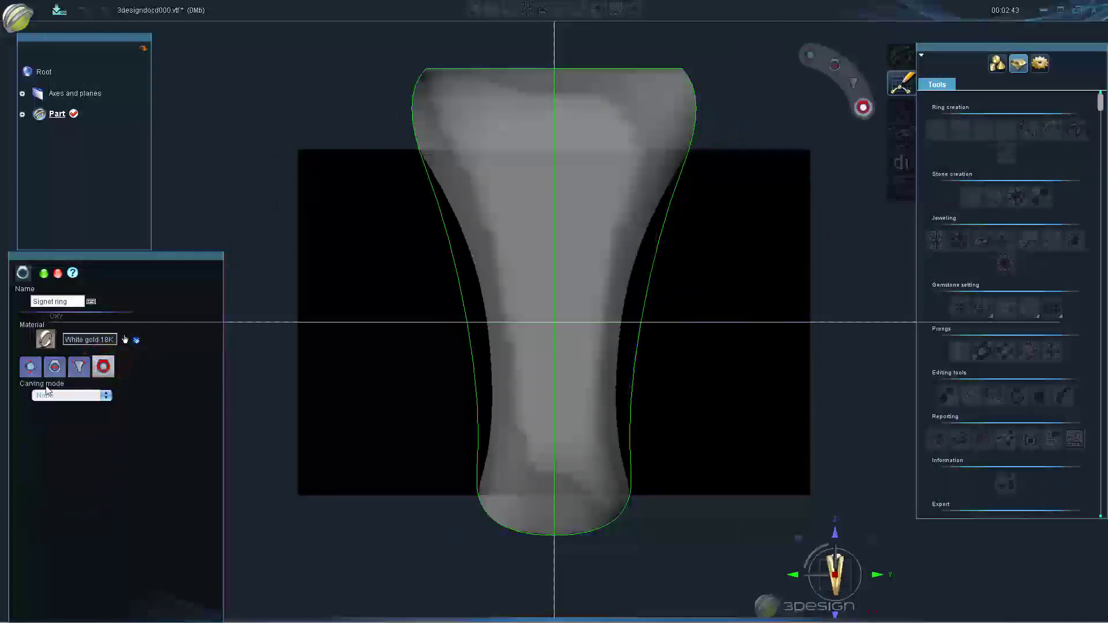
# Make the ring Carved with 1 mm body thickness and validate it as a solid
pyautogui.moveTo(299, 321)
pyautogui.mouseDown(button='middle')
pyautogui.moveTo(638, 307)
pyautogui.moveTo(505, 311)
pyautogui.moveTo(711, 367)
pyautogui.moveTo(792, 334)
pyautogui.mouseUp(button='middle')
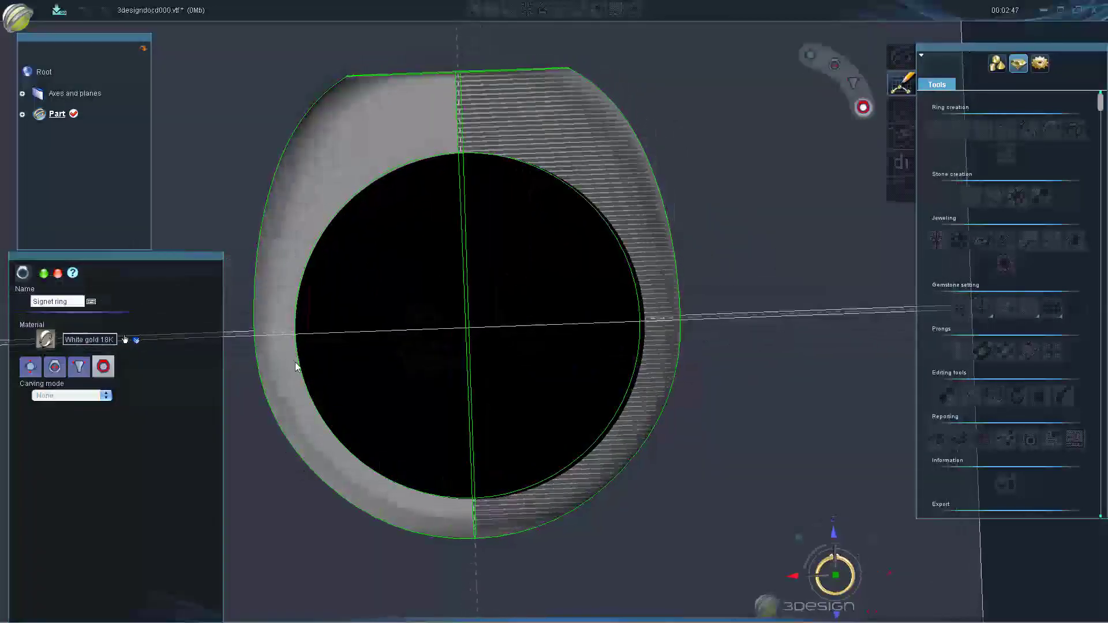
pyautogui.click(107, 396)
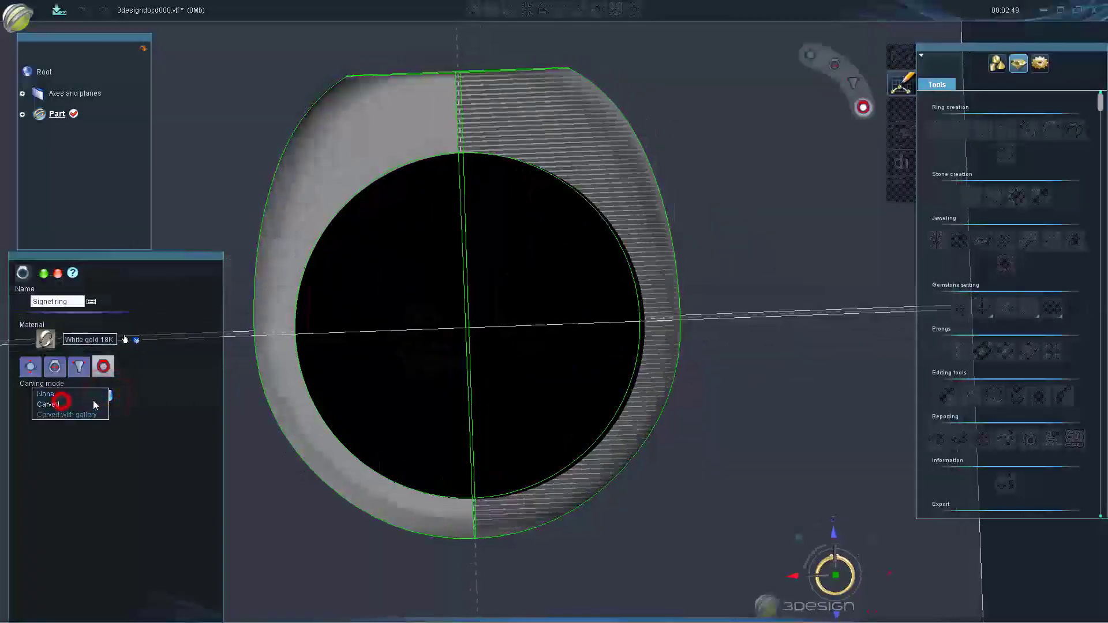
pyautogui.click(48, 404)
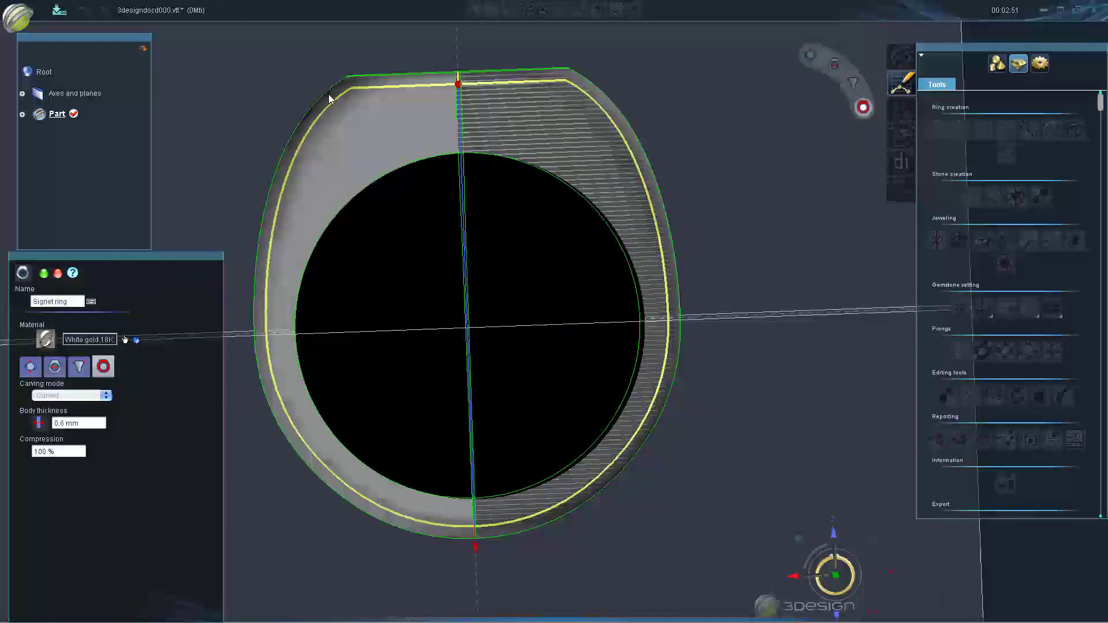
pyautogui.click(93, 425)
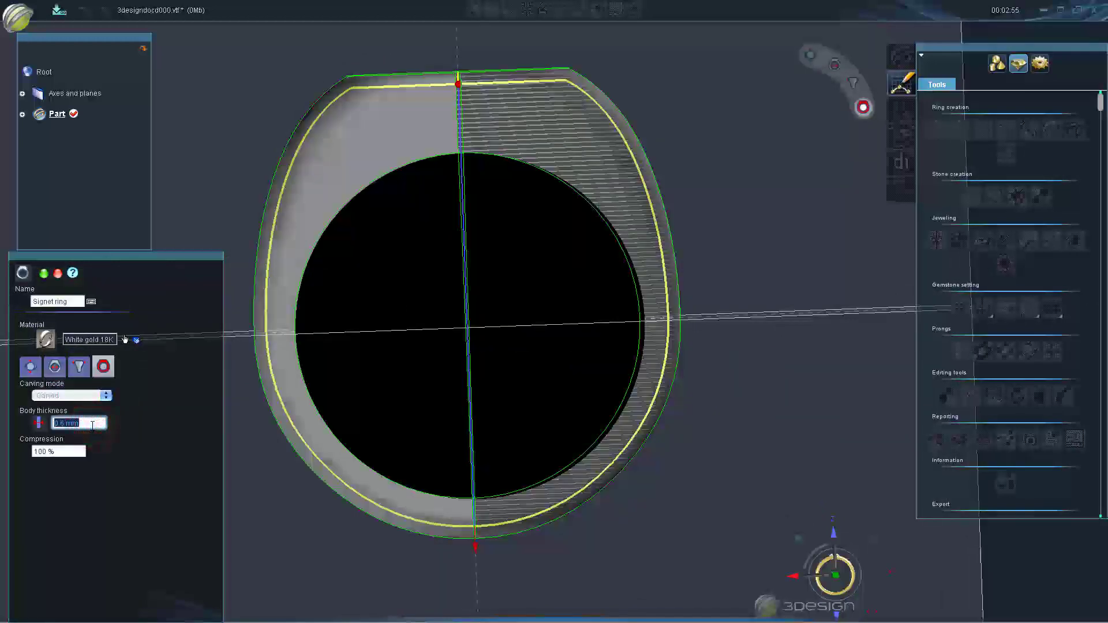
pyautogui.write('1')
pyautogui.press('Tab')
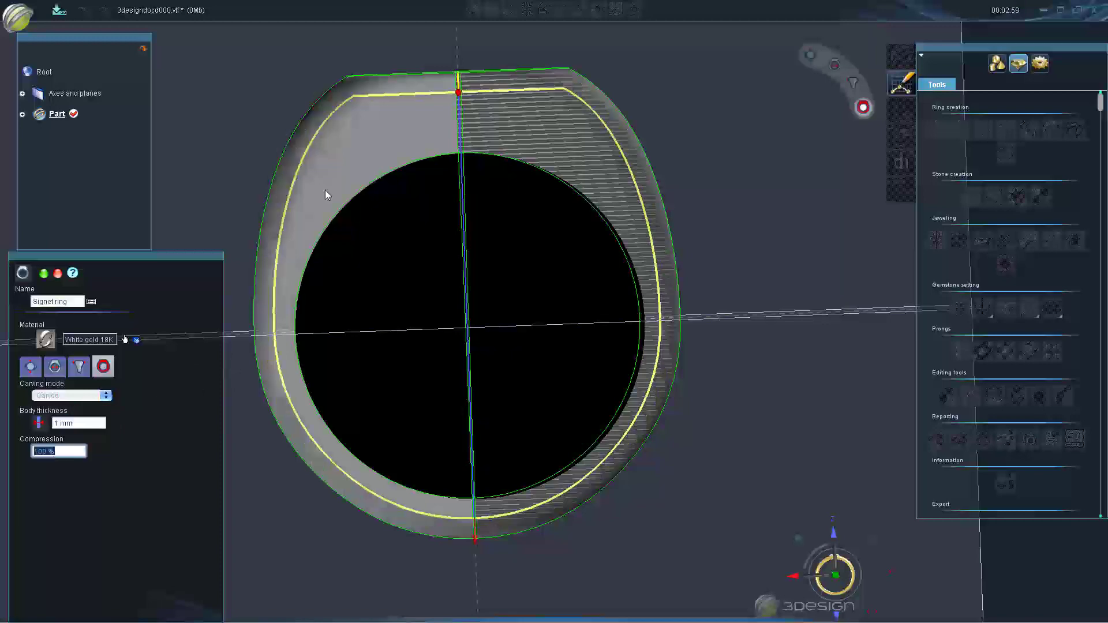
pyautogui.moveTo(324, 191)
pyautogui.mouseDown(button='middle')
pyautogui.moveTo(412, 242)
pyautogui.moveTo(544, 416)
pyautogui.moveTo(655, 364)
pyautogui.moveTo(344, 312)
pyautogui.moveTo(396, 304)
pyautogui.mouseUp(button='middle')
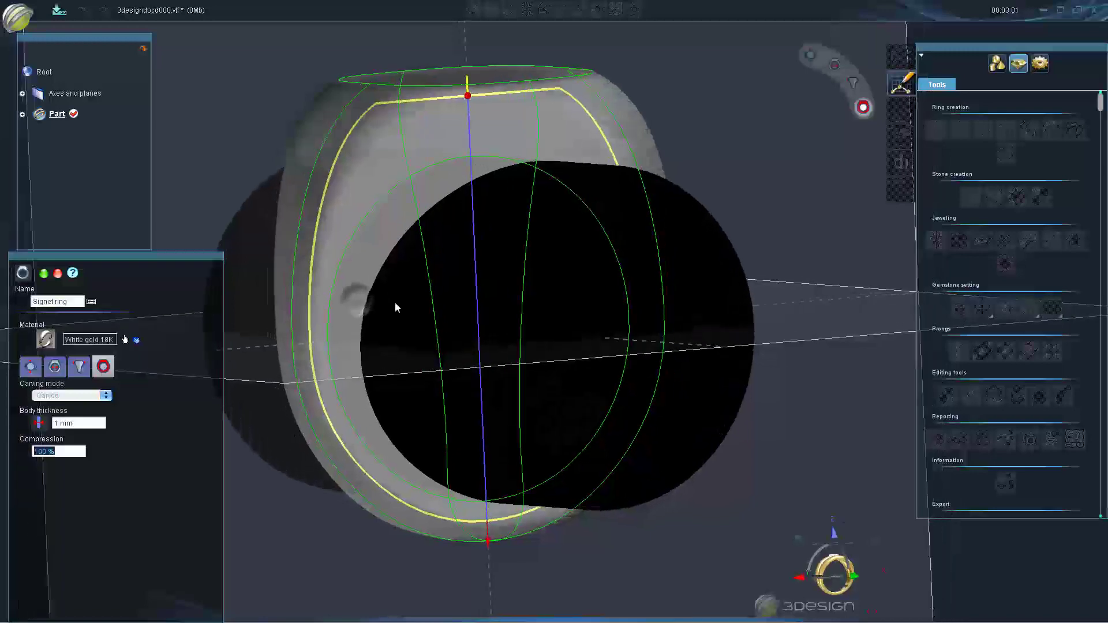
pyautogui.click(43, 273)
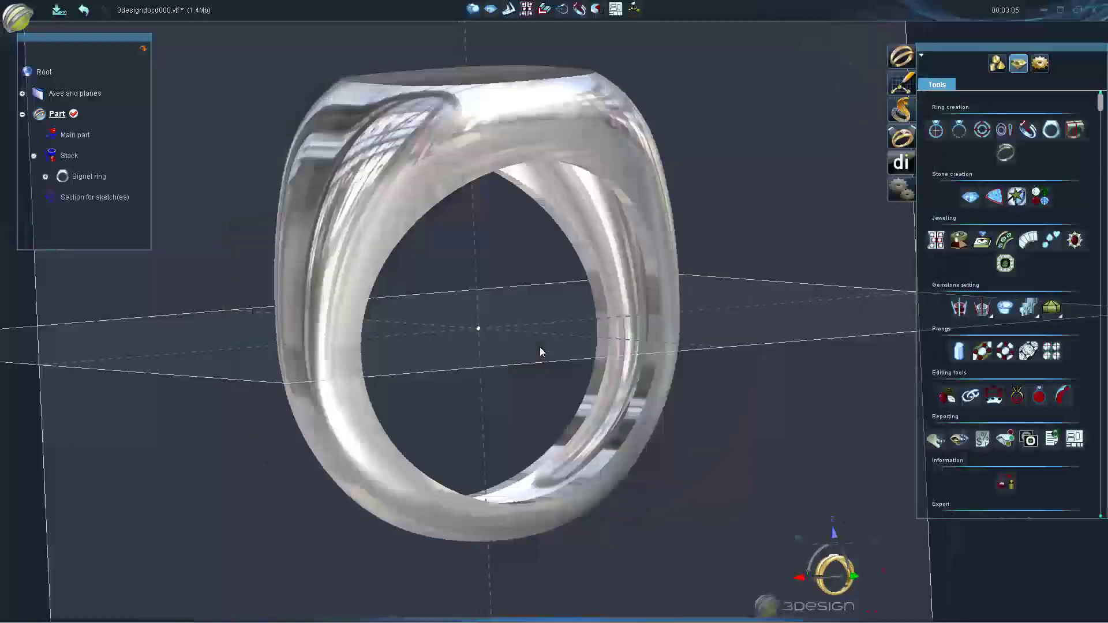
pyautogui.moveTo(540, 351)
pyautogui.mouseDown(button='middle')
pyautogui.moveTo(408, 156)
pyautogui.moveTo(521, 258)
pyautogui.moveTo(285, 464)
pyautogui.moveTo(467, 451)
pyautogui.mouseUp(button='middle')
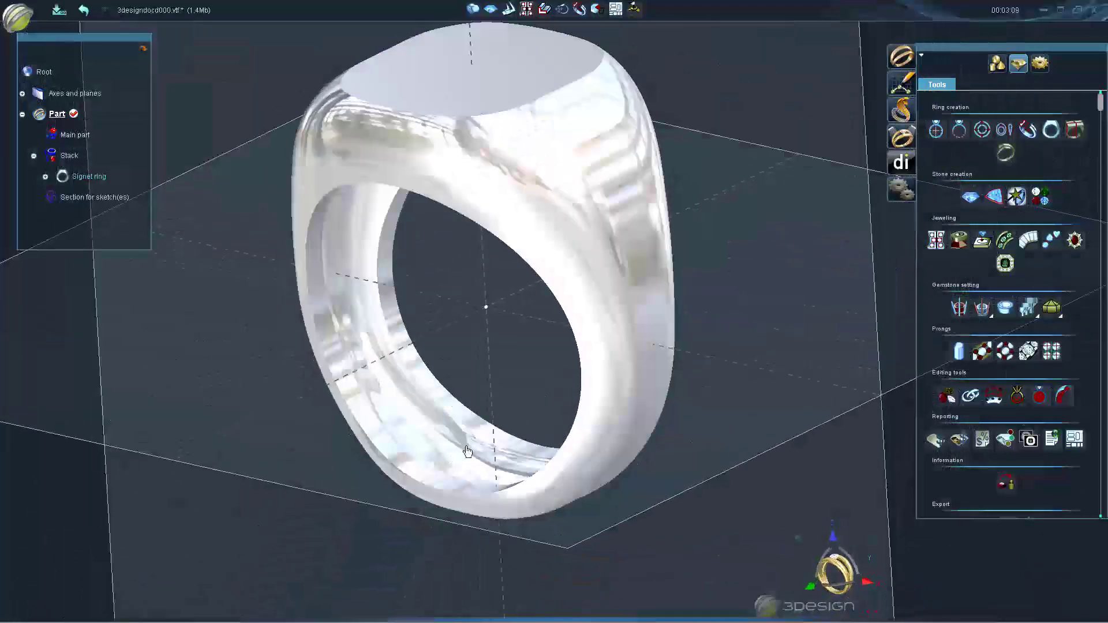
# Reopen the ring, pull its bottom point up to 92.7% compression, and rebuild it
pyautogui.click(366, 329)
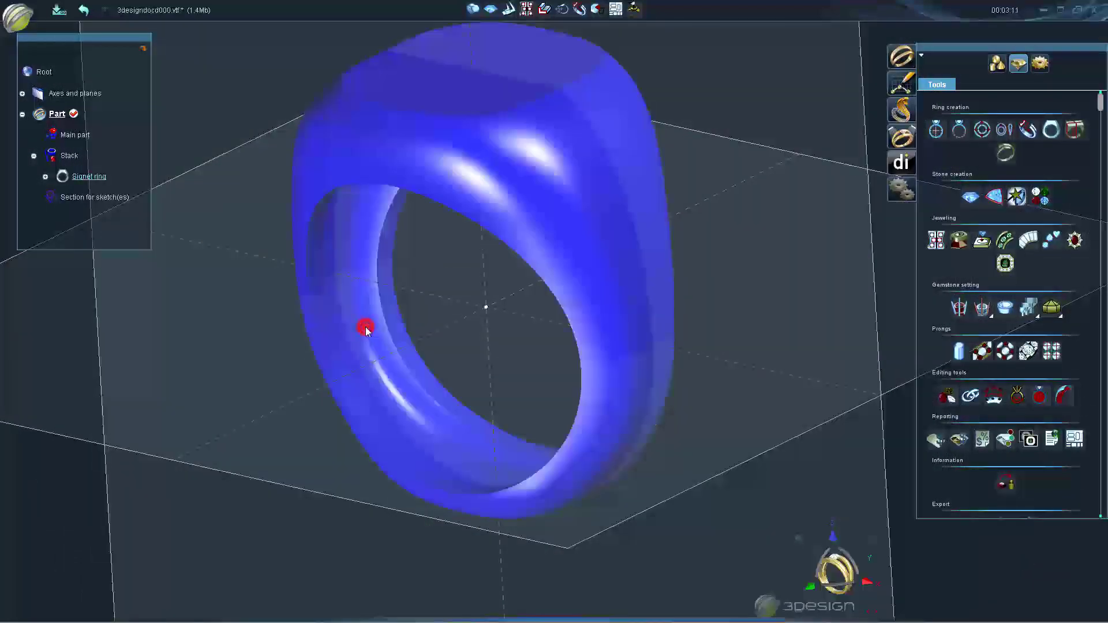
pyautogui.doubleClick(365, 326)
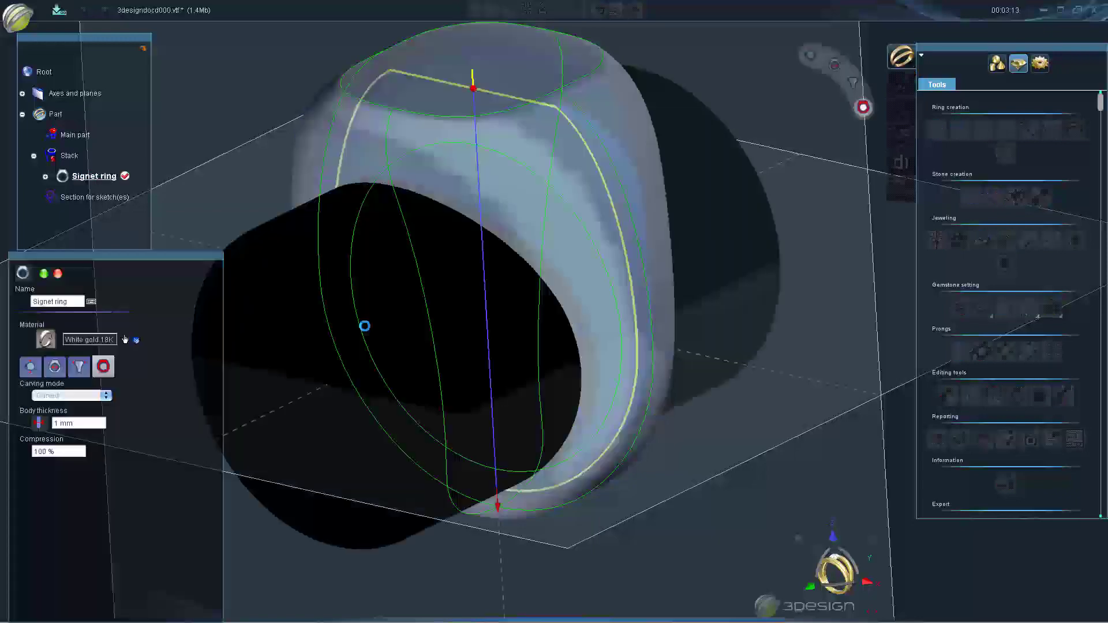
pyautogui.moveTo(364, 326)
pyautogui.mouseDown(button='middle')
pyautogui.moveTo(529, 319)
pyautogui.moveTo(643, 248)
pyautogui.mouseUp(button='middle')
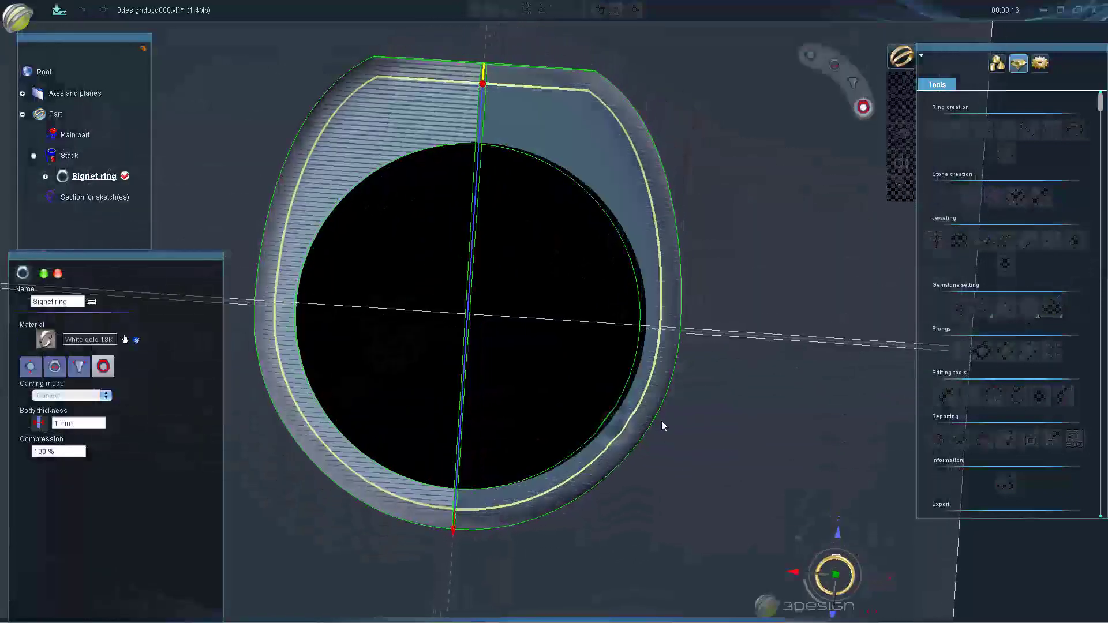
pyautogui.moveTo(451, 532); pyautogui.dragTo(460, 502)
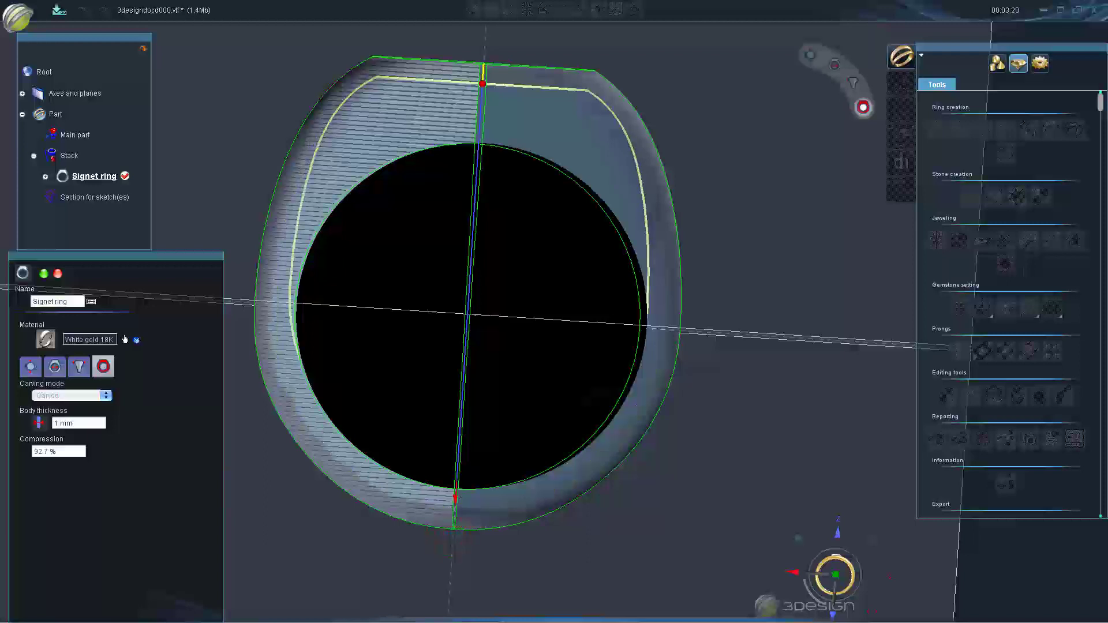
pyautogui.moveTo(297, 351)
pyautogui.mouseDown(button='middle')
pyautogui.moveTo(410, 333)
pyautogui.moveTo(393, 339)
pyautogui.mouseUp(button='middle')
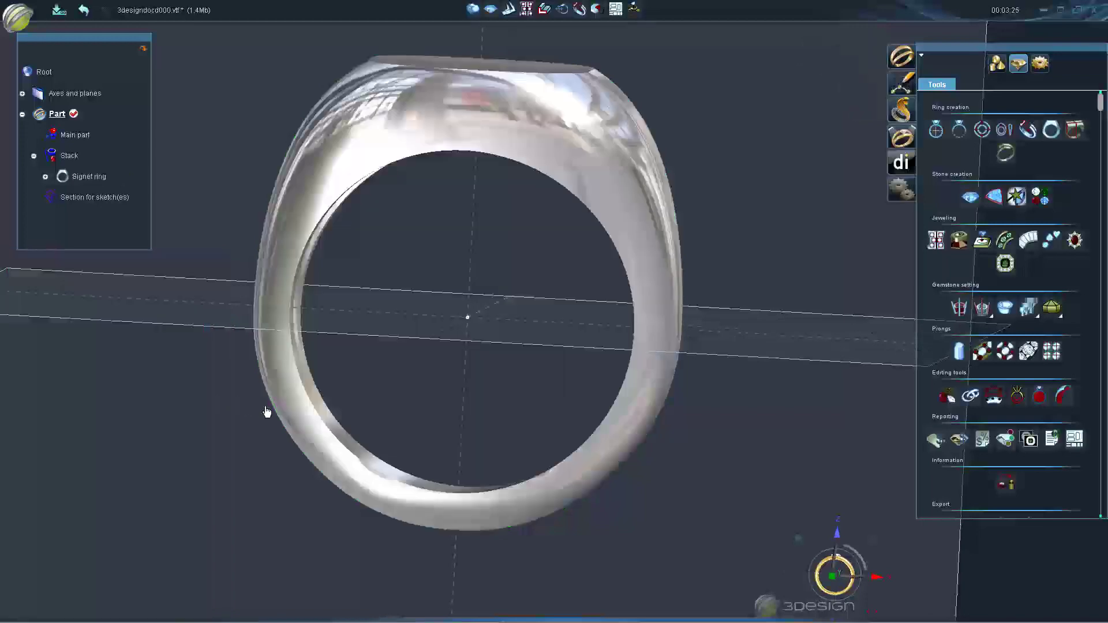
pyautogui.click(41, 274)
pyautogui.moveTo(460, 330)
pyautogui.mouseDown(button='middle')
pyautogui.moveTo(459, 180)
pyautogui.moveTo(404, 228)
pyautogui.moveTo(188, 299)
pyautogui.moveTo(164, 318)
pyautogui.mouseUp(button='middle')
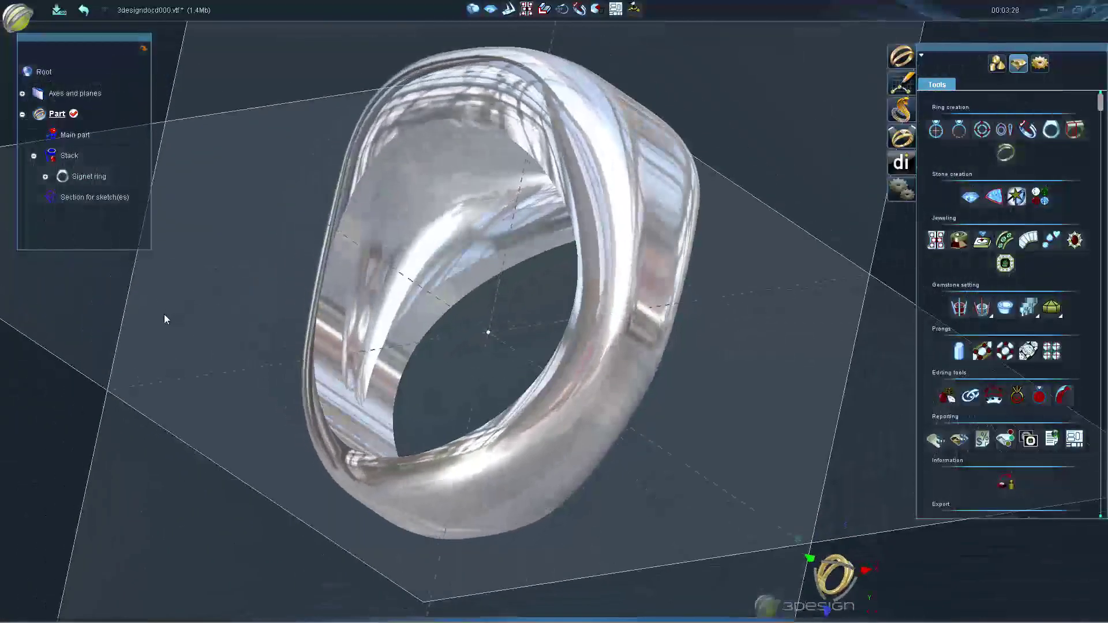
pyautogui.moveTo(290, 304)
pyautogui.mouseDown(button='middle')
pyautogui.moveTo(611, 371)
pyautogui.moveTo(281, 275)
pyautogui.moveTo(483, 313)
pyautogui.mouseUp(button='middle')
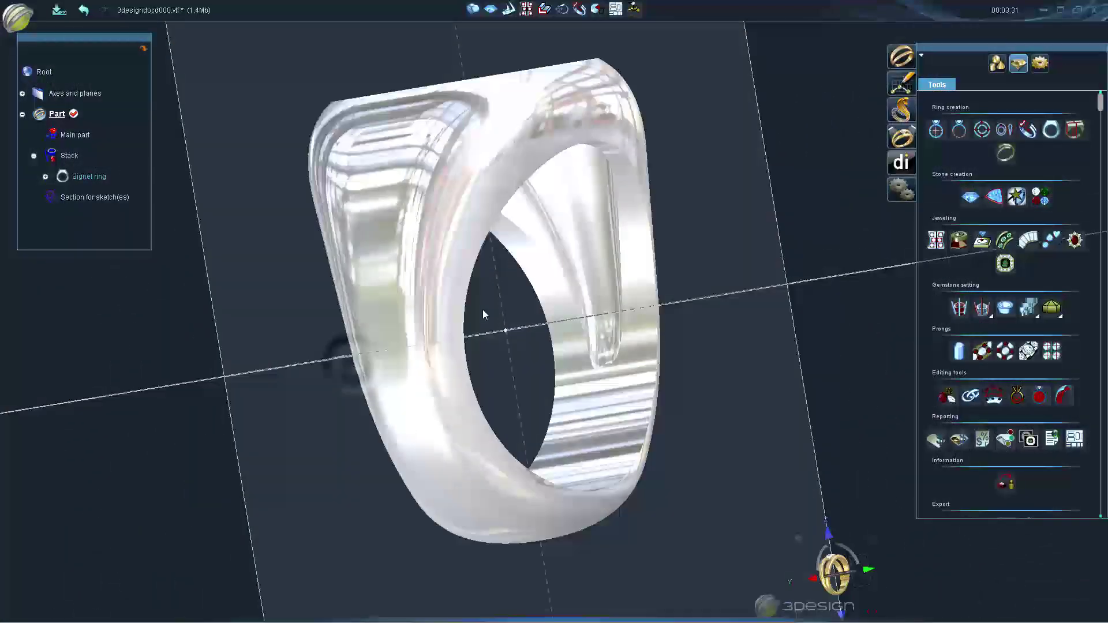
pyautogui.click(433, 169)
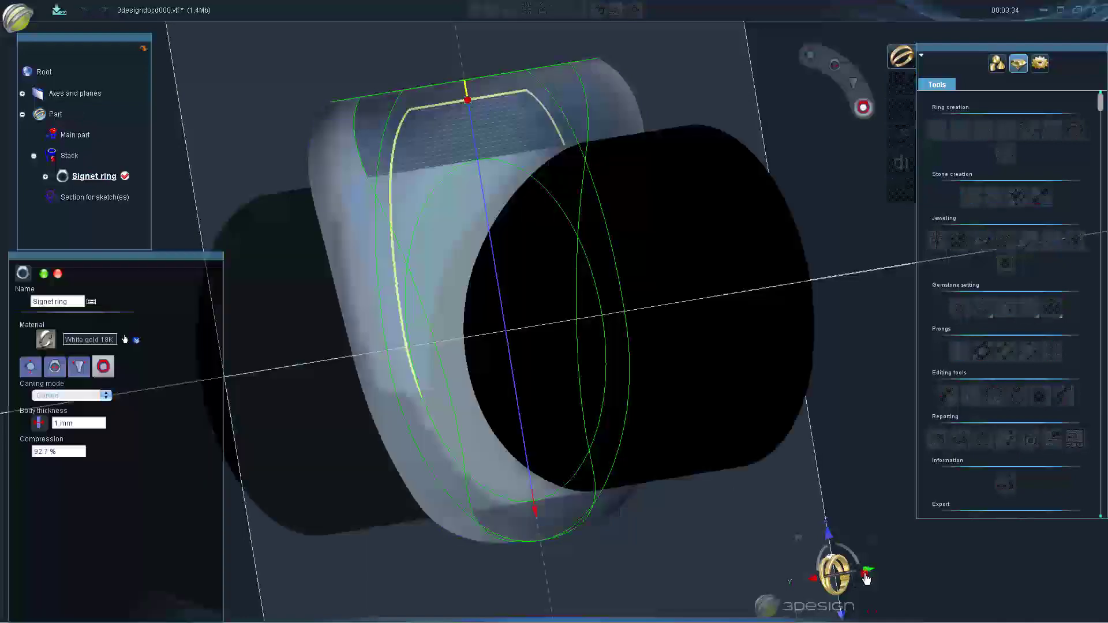
# In front view, lower the shoulder's top tangent to about 38.18°
pyautogui.click(867, 578)
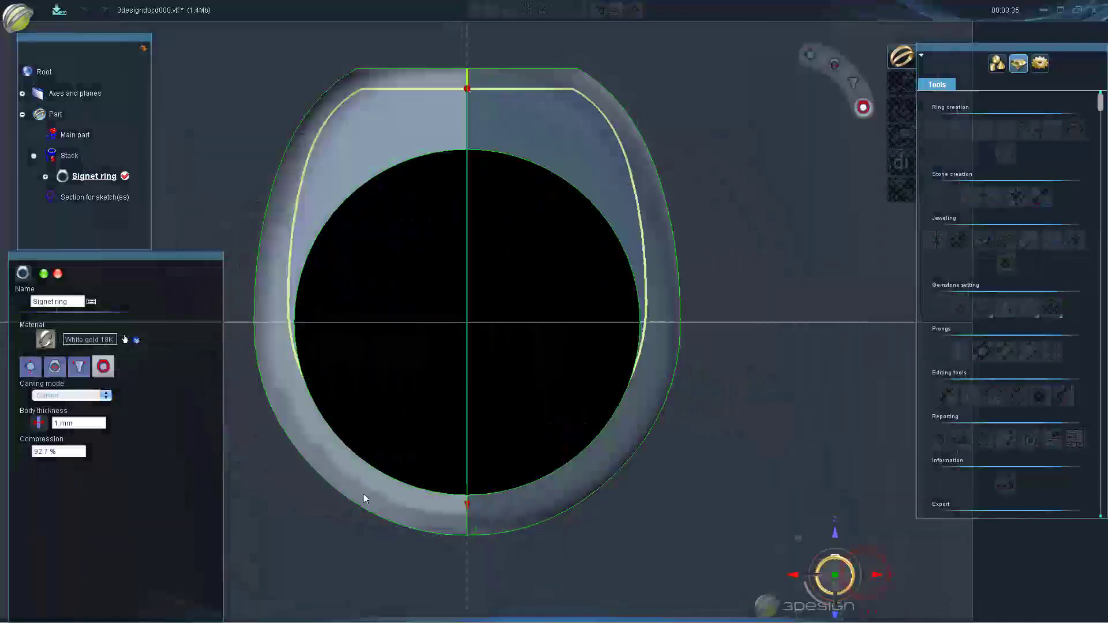
pyautogui.click(54, 368)
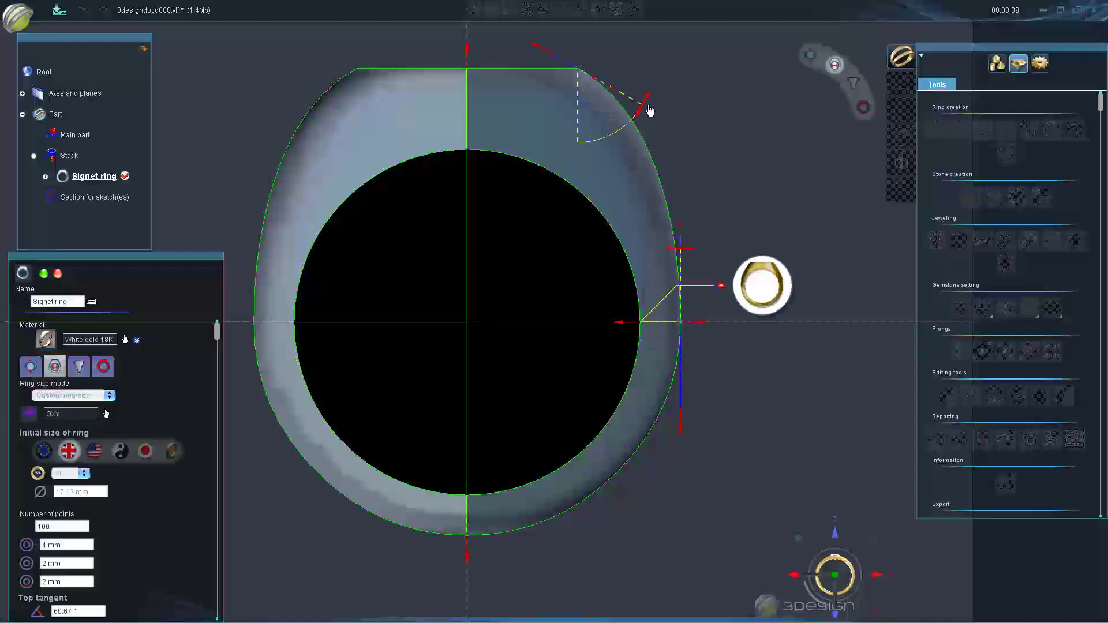
pyautogui.moveTo(636, 114); pyautogui.dragTo(629, 127)
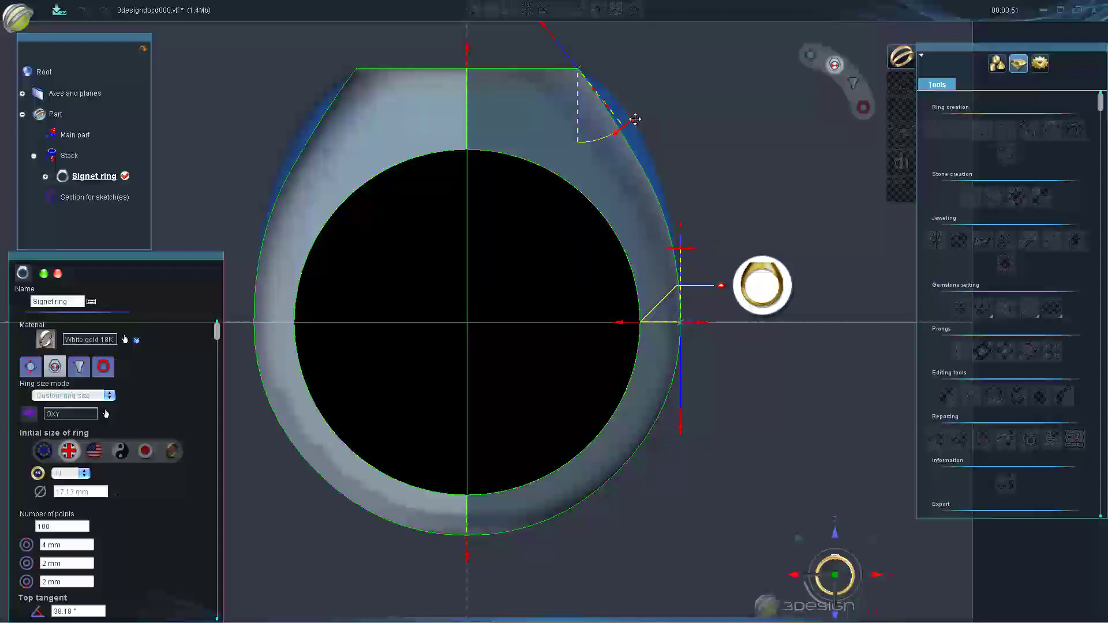
# Set the side profile's top tangent to 1.33° and bottom tangent to 2.35 mm, then validate
pyautogui.click(78, 367)
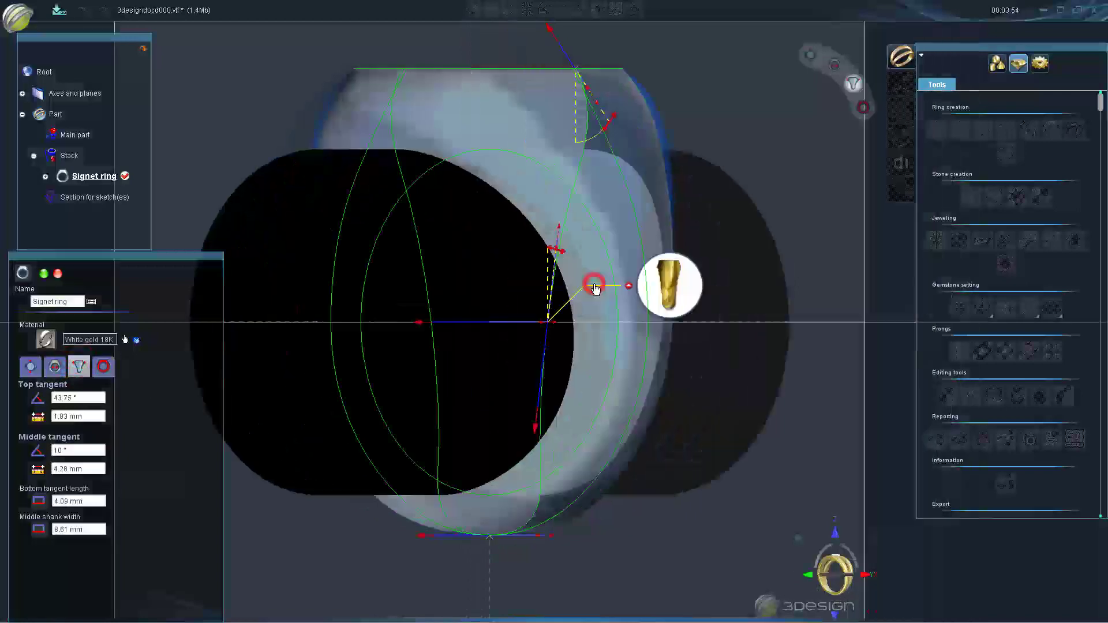
pyautogui.click(595, 287)
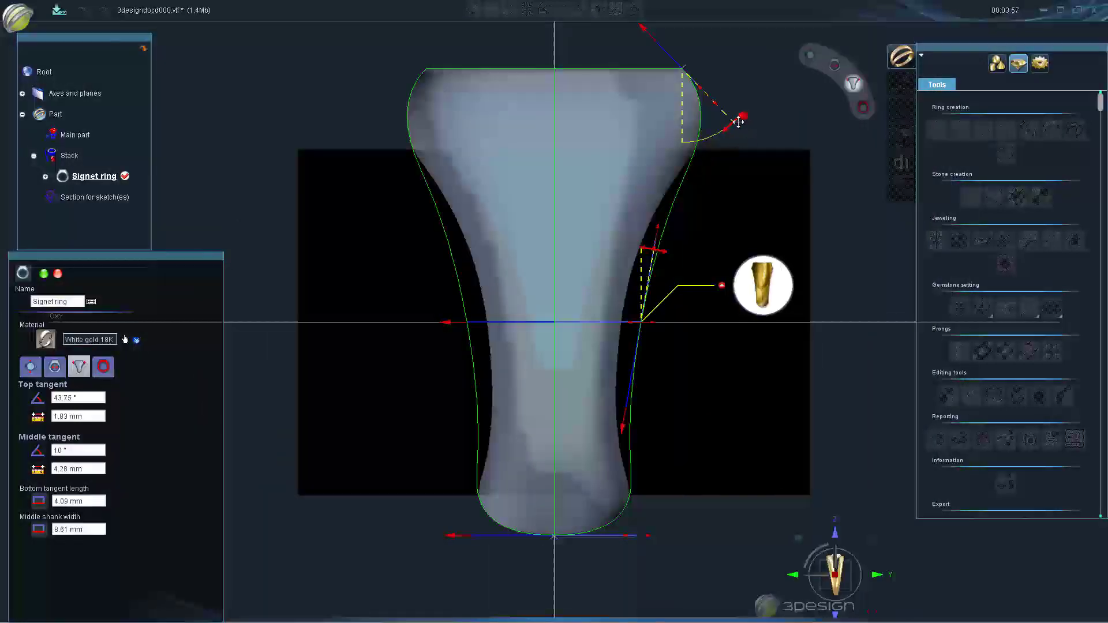
pyautogui.moveTo(739, 122); pyautogui.dragTo(695, 150)
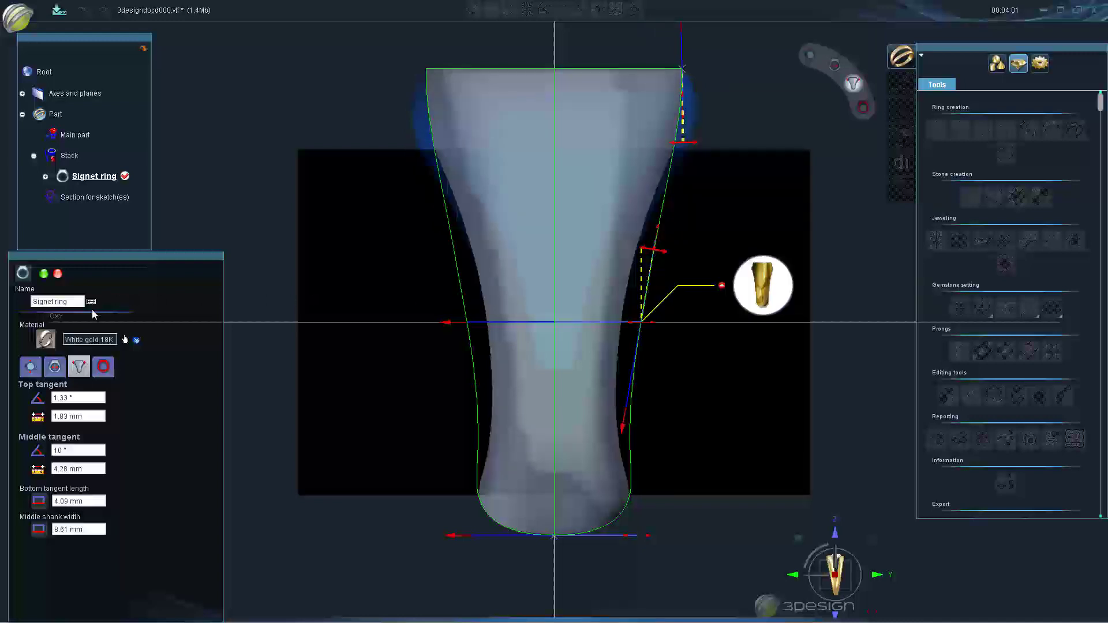
pyautogui.moveTo(453, 535); pyautogui.dragTo(485, 537)
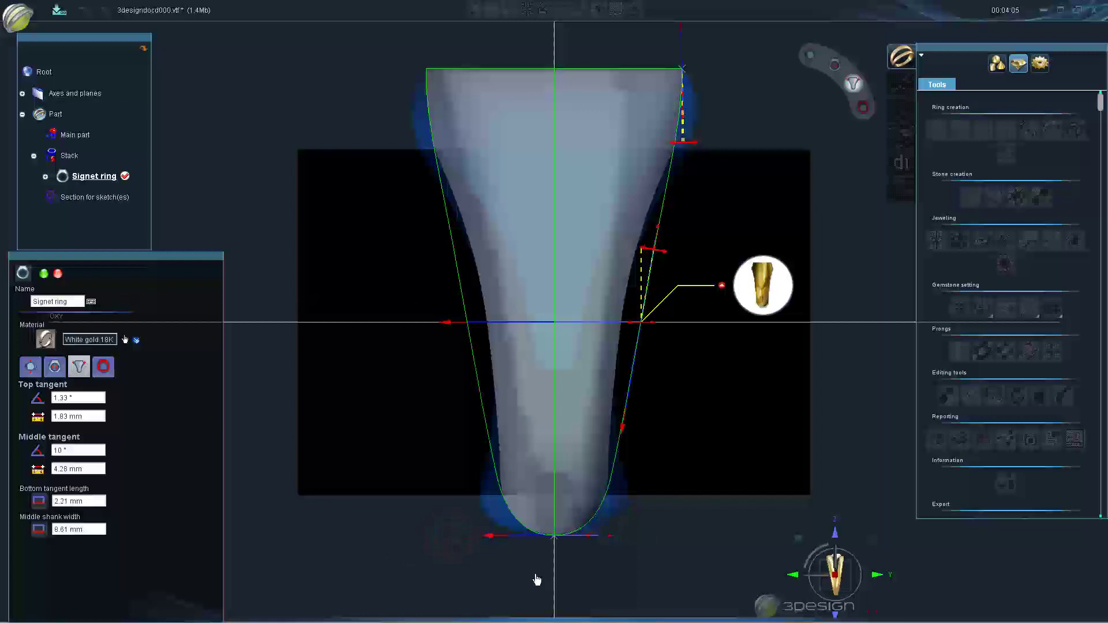
pyautogui.moveTo(492, 536); pyautogui.dragTo(488, 535)
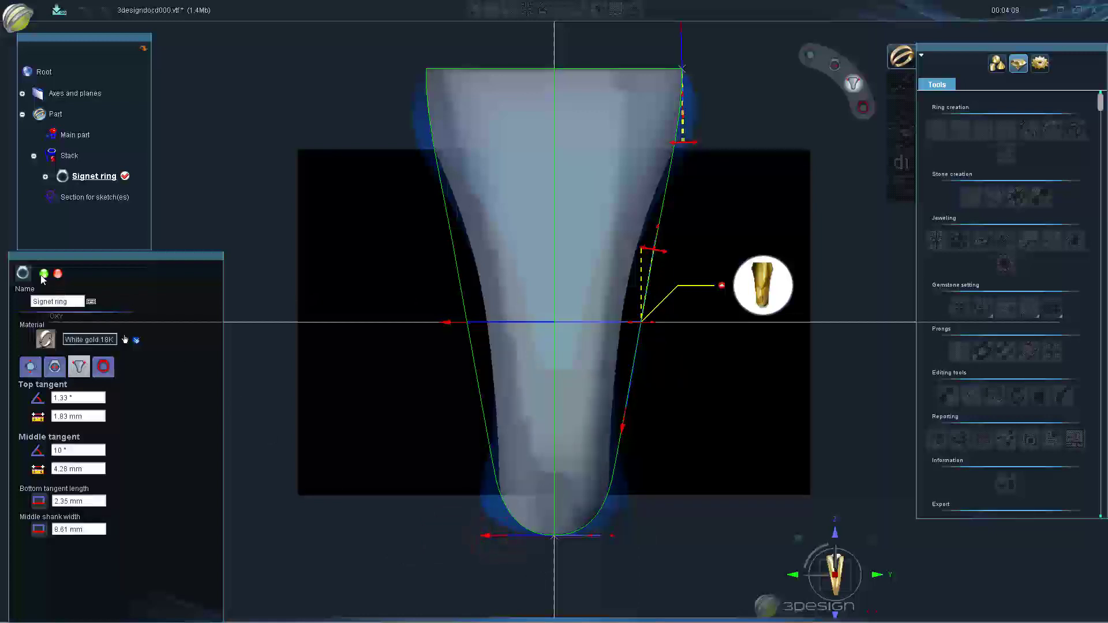
pyautogui.rightClick(449, 276)
pyautogui.moveTo(449, 276)
pyautogui.mouseDown(button='right')
pyautogui.moveTo(753, 353)
pyautogui.moveTo(646, 428)
pyautogui.moveTo(416, 371)
pyautogui.moveTo(750, 294)
pyautogui.moveTo(832, 304)
pyautogui.mouseUp(button='right')
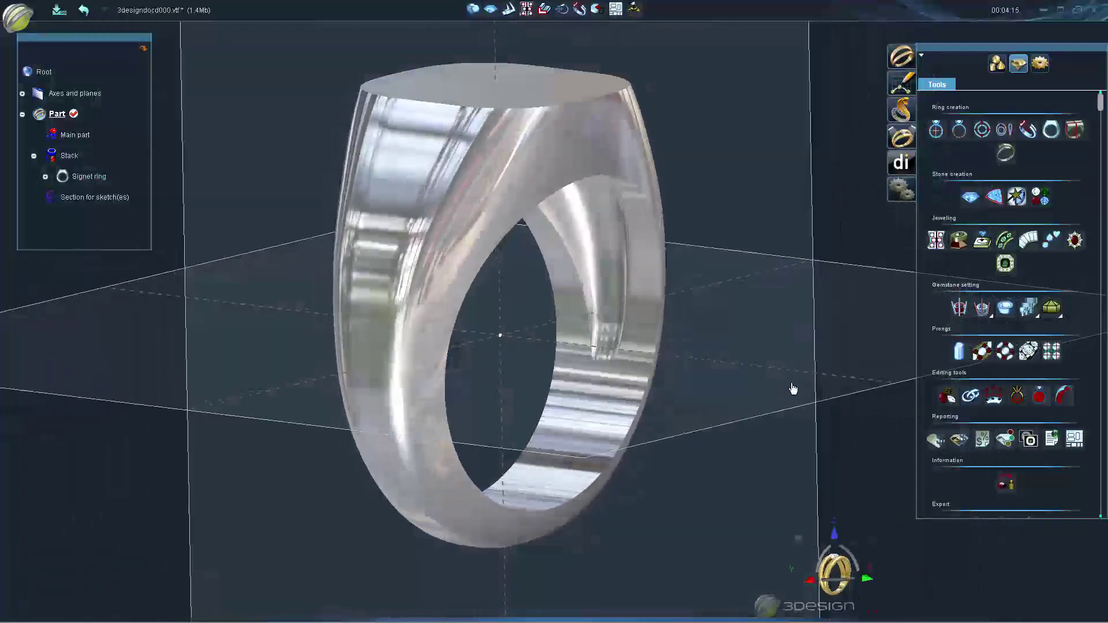
# Reopen the ring, switch its head to the Brilliant round shape, and rebuild it
pyautogui.click(491, 237)
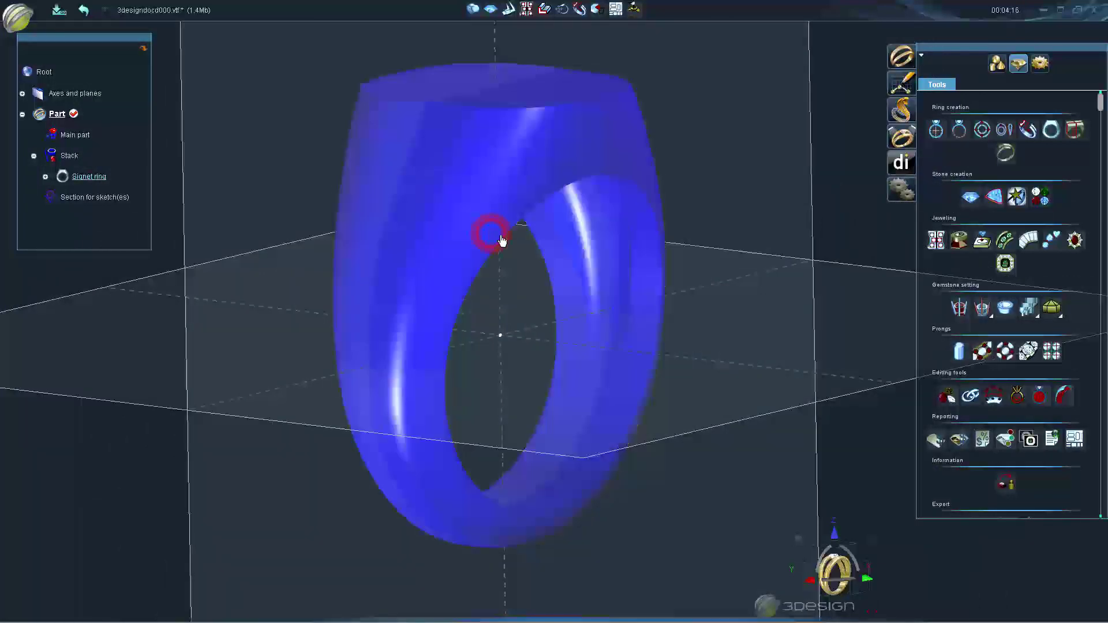
pyautogui.doubleClick(502, 240)
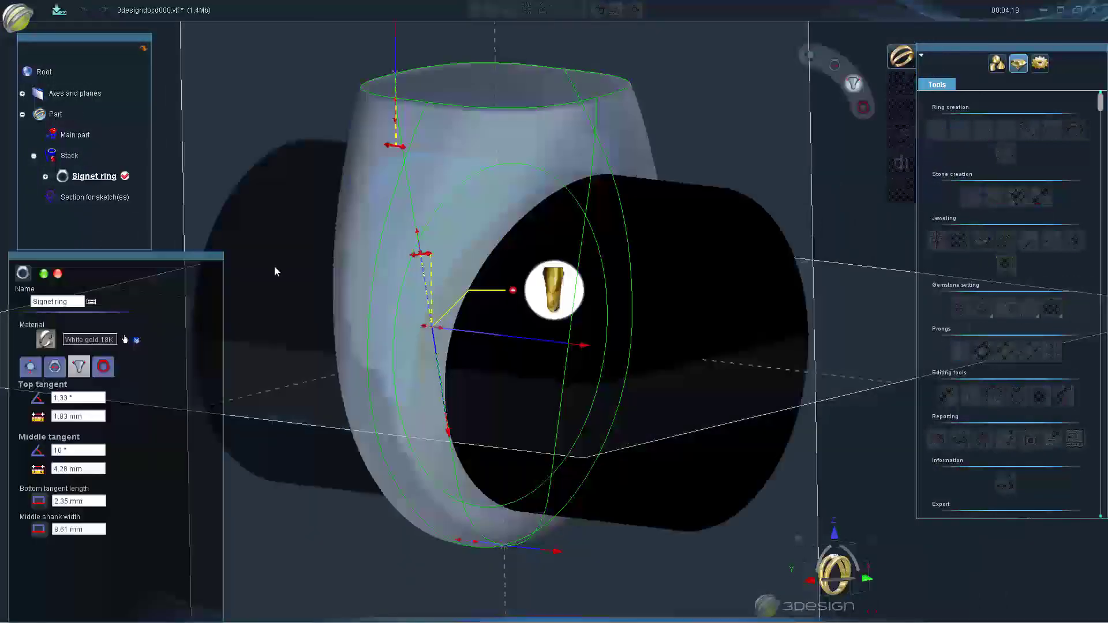
pyautogui.click(28, 372)
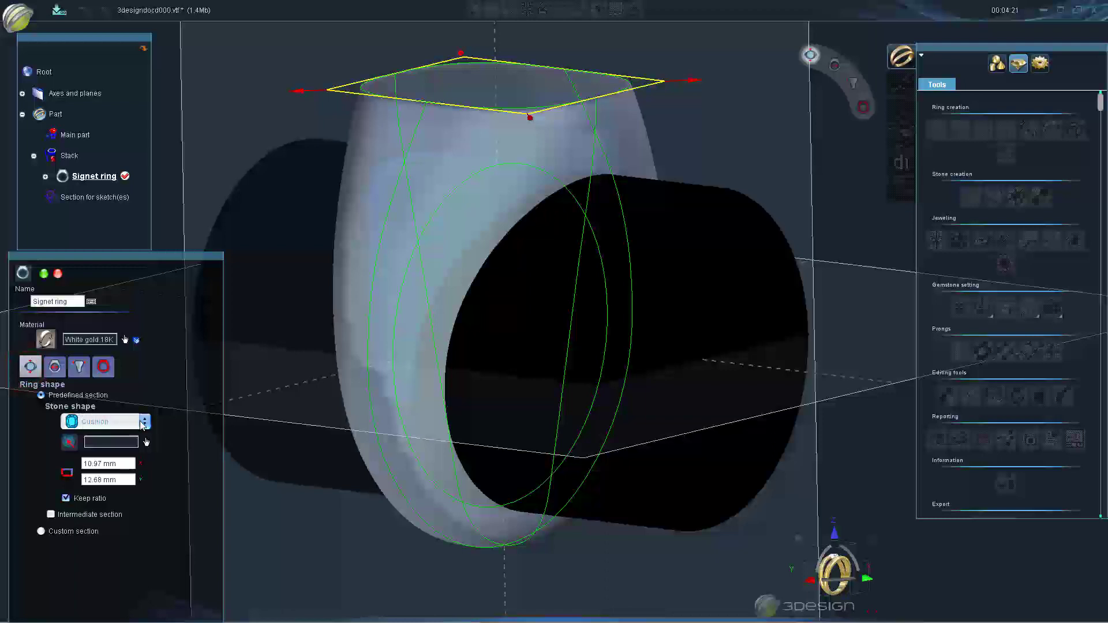
pyautogui.click(145, 423)
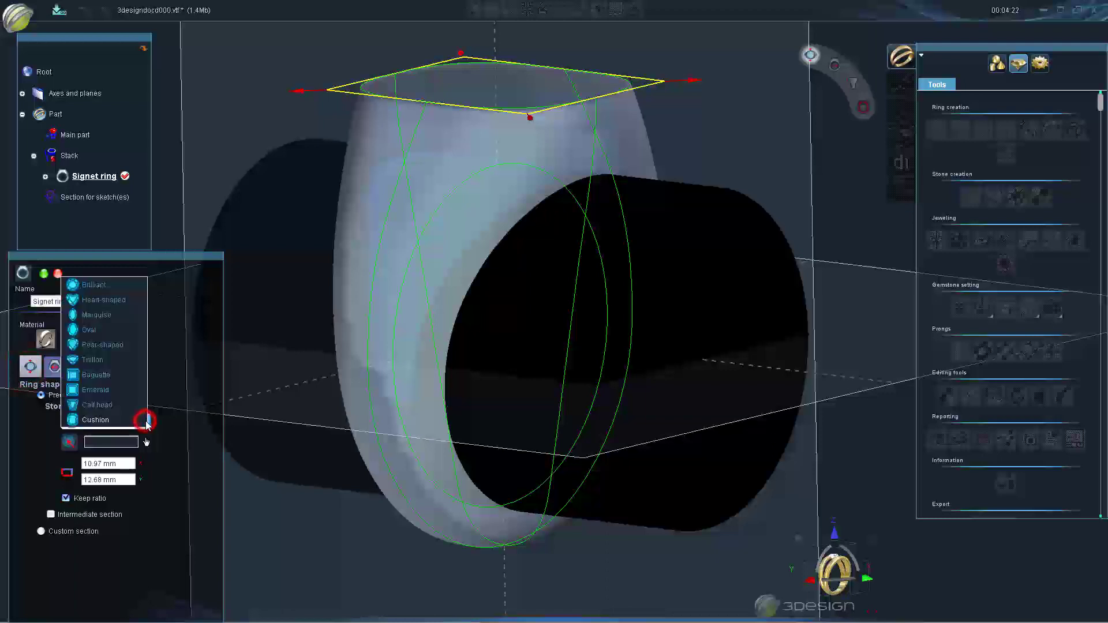
pyautogui.click(97, 289)
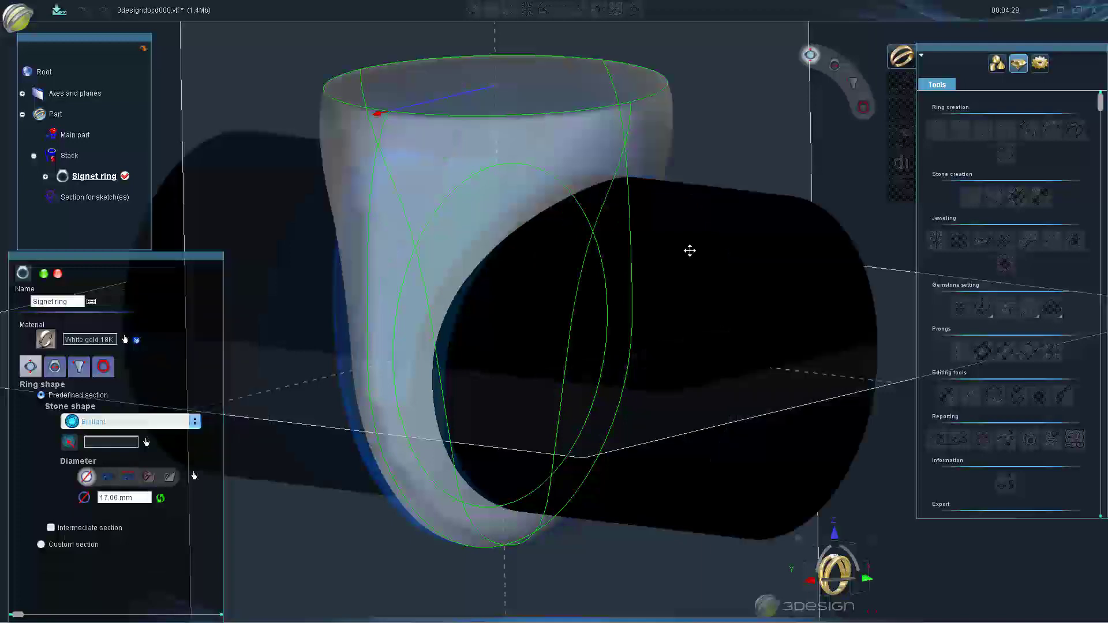
pyautogui.click(43, 274)
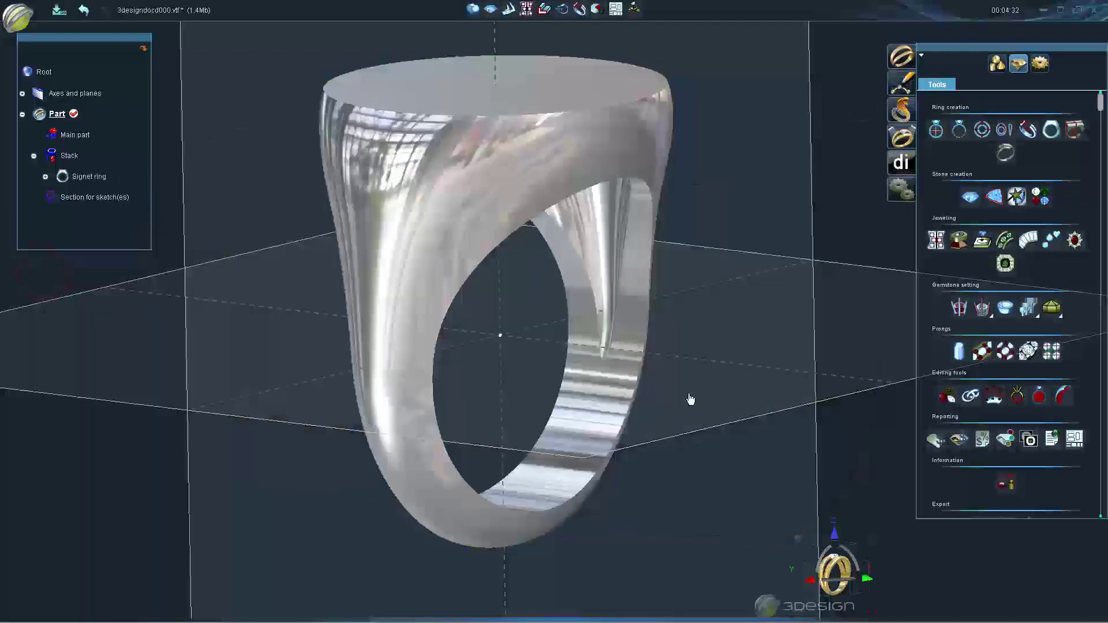
pyautogui.moveTo(690, 400)
pyautogui.mouseDown(button='middle')
pyautogui.moveTo(337, 289)
pyautogui.moveTo(453, 314)
pyautogui.moveTo(457, 383)
pyautogui.moveTo(758, 353)
pyautogui.moveTo(411, 172)
pyautogui.moveTo(382, 192)
pyautogui.mouseUp(button='middle')
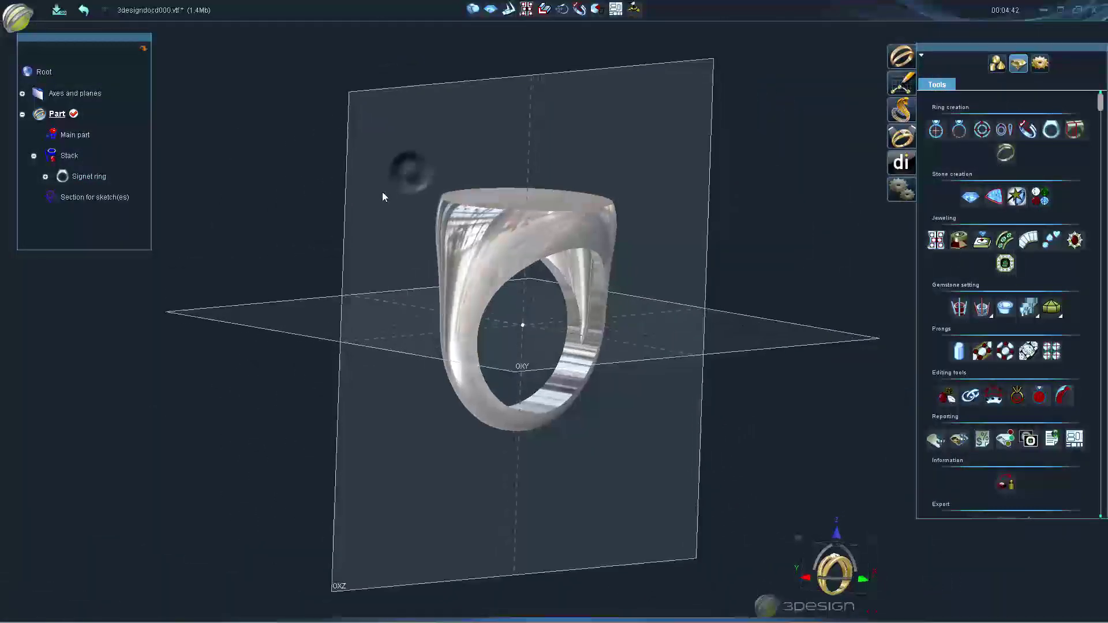
# Reopen the ring, make the head a 10 × 10 mm Baguette, and rebuild it
pyautogui.scroll(5, 437, 192)
pyautogui.click(459, 176)
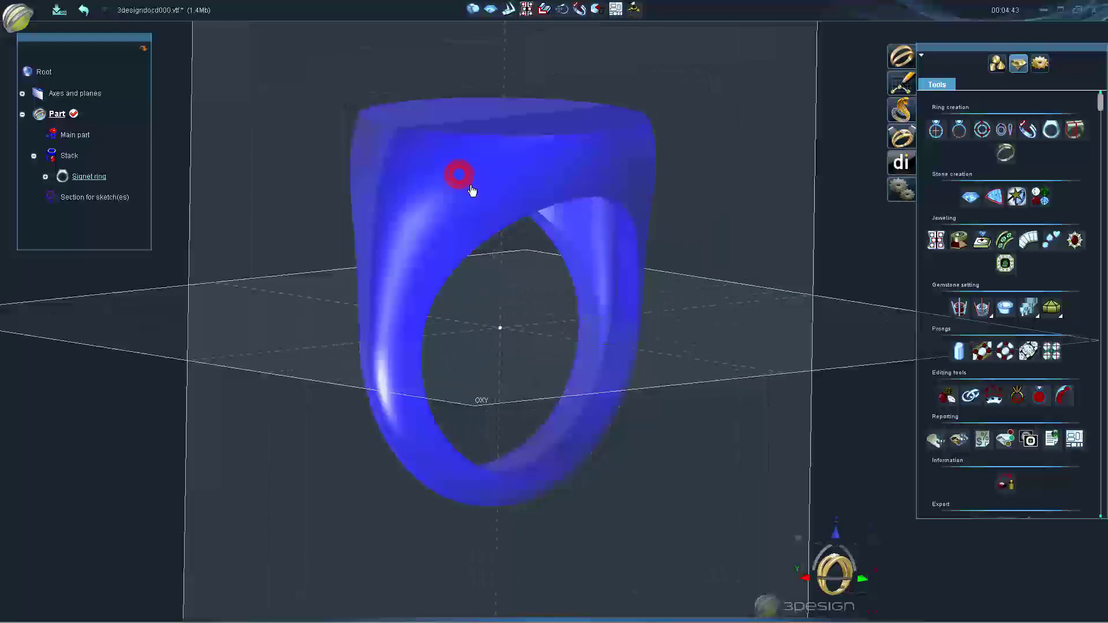
pyautogui.doubleClick(477, 187)
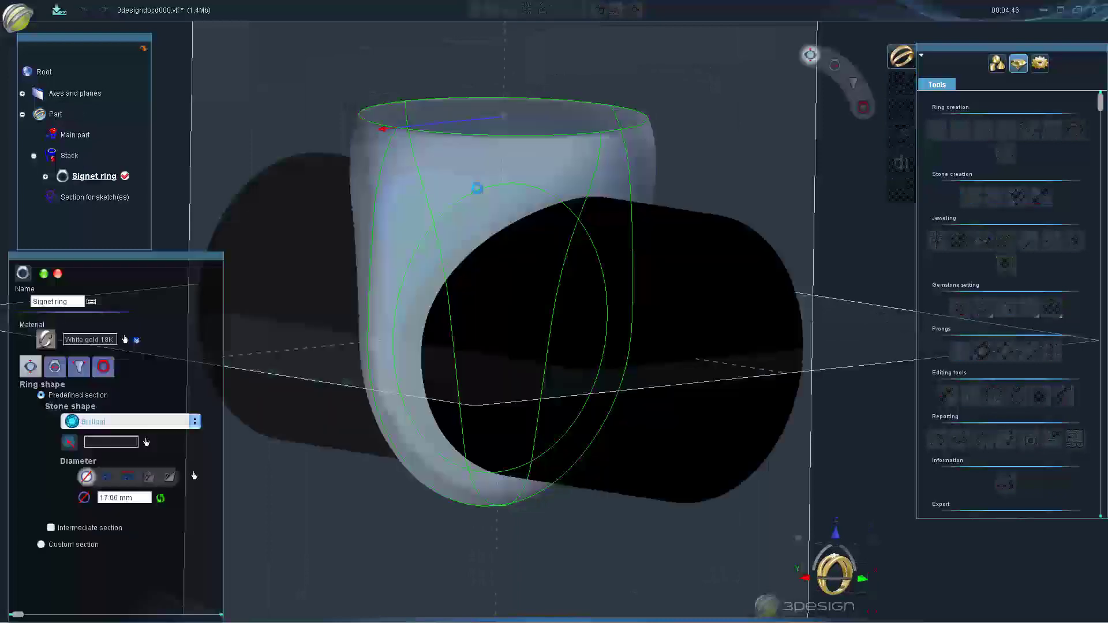
pyautogui.click(81, 421)
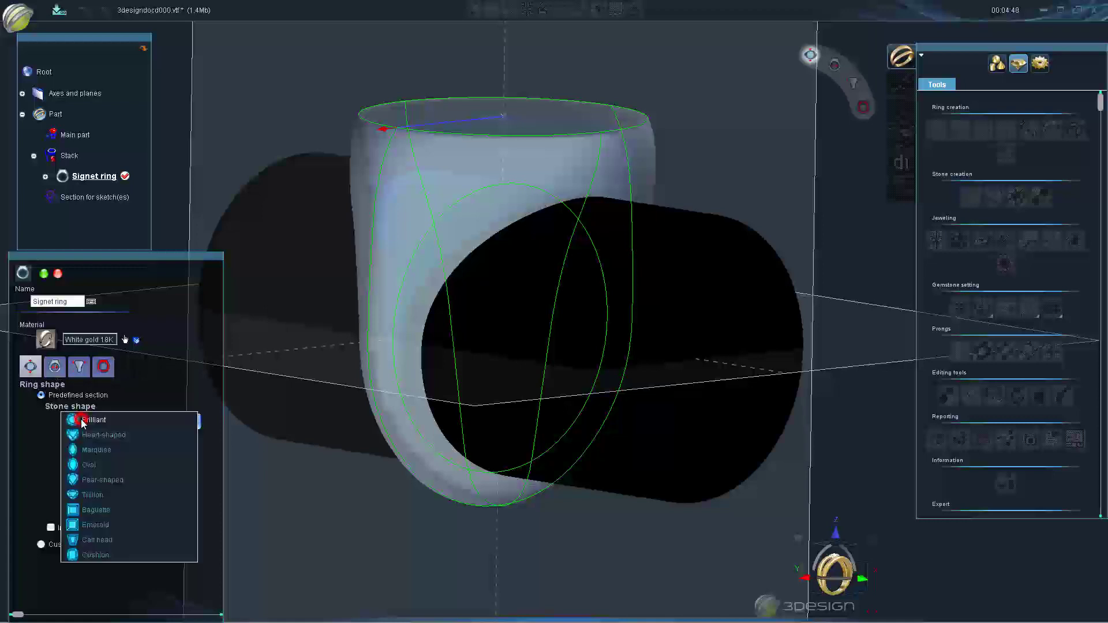
pyautogui.click(89, 510)
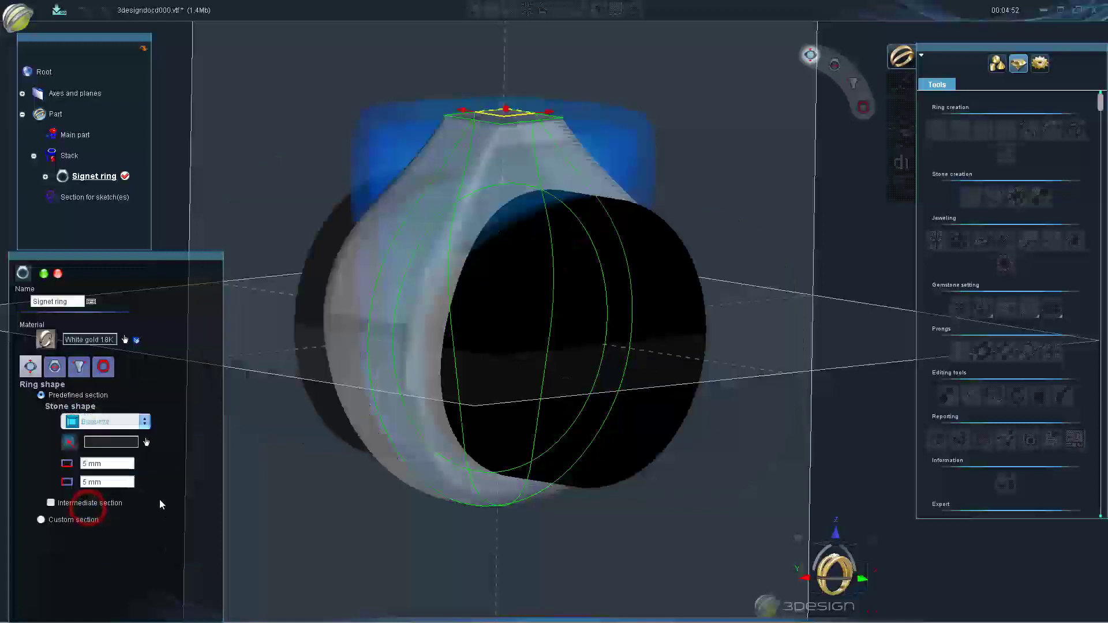
pyautogui.click(114, 464)
pyautogui.write('10')
pyautogui.press('Return')
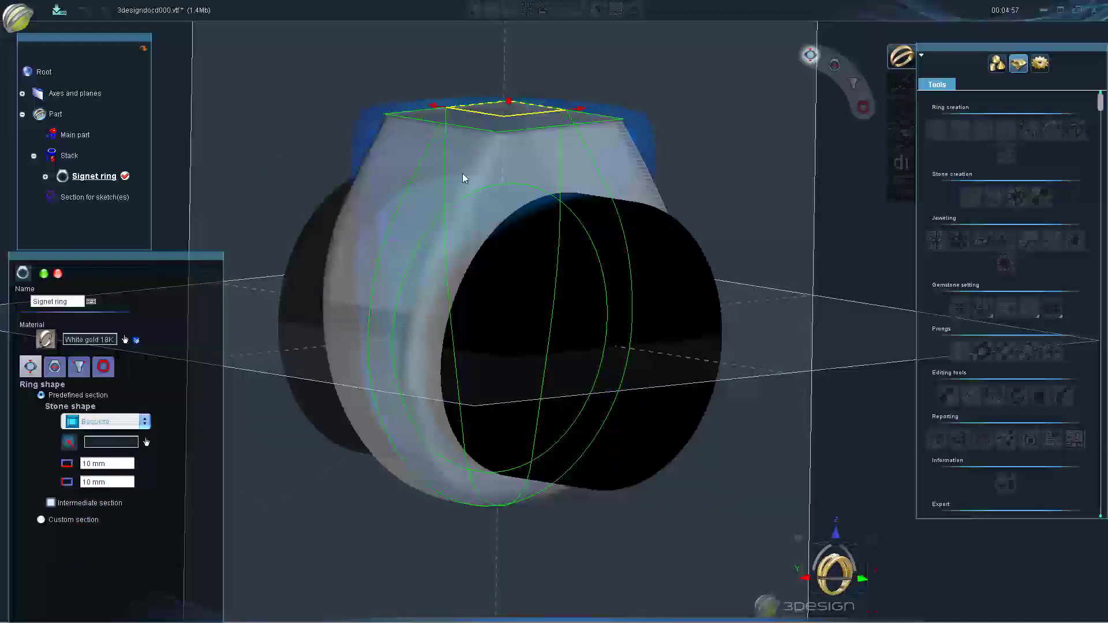
pyautogui.click(42, 274)
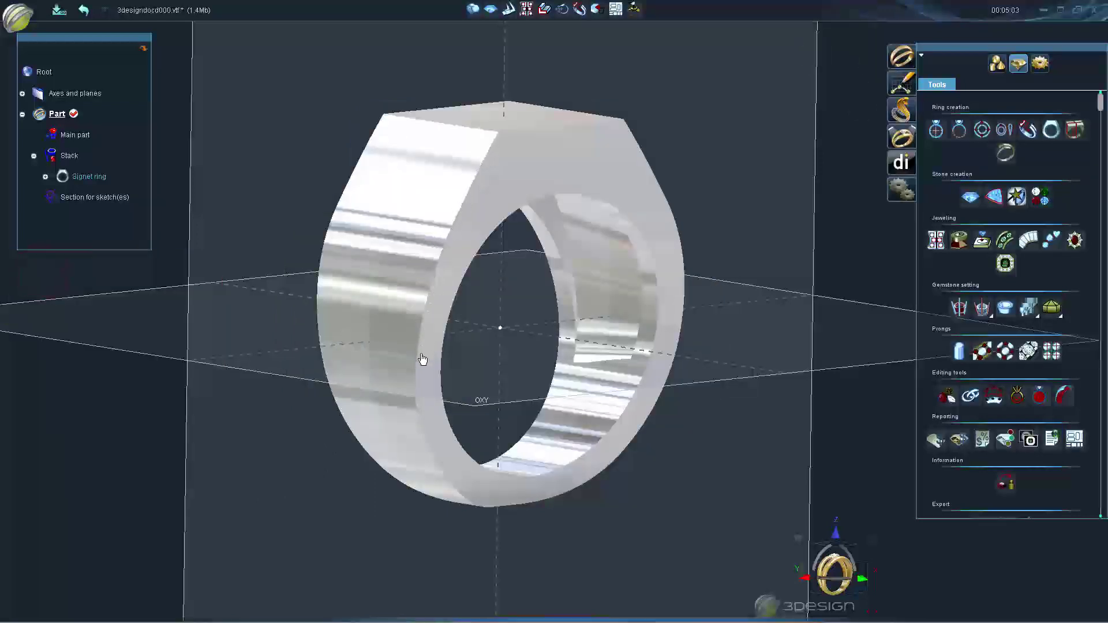
# Reopen the signet ring for editing and enable an intermediate section
pyautogui.moveTo(455, 460); pyautogui.dragTo(433, 228, button='middle')
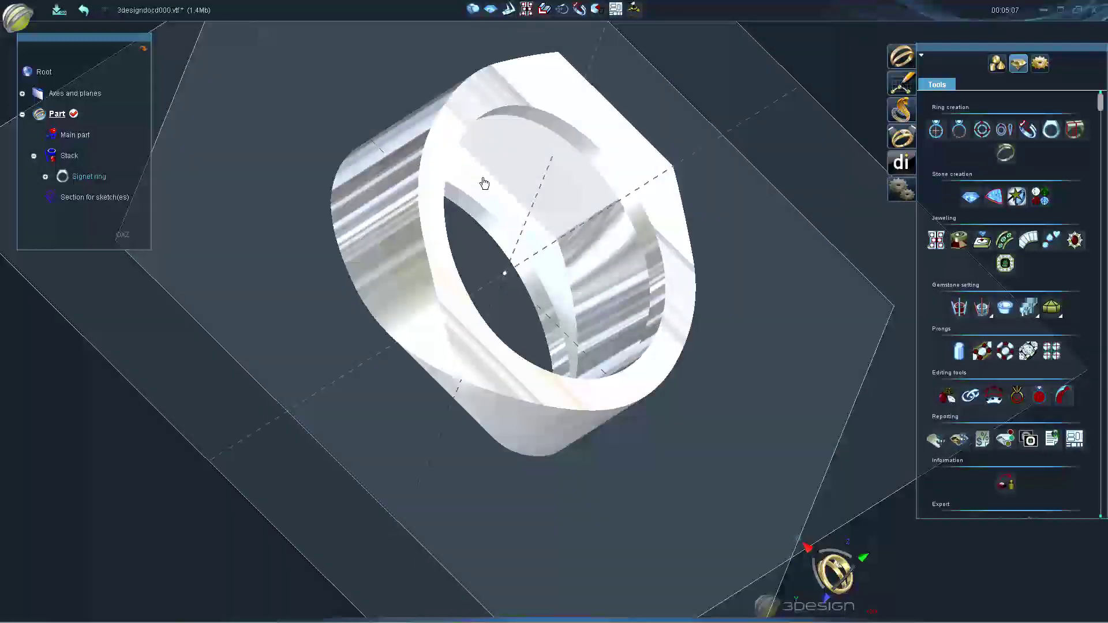
pyautogui.moveTo(483, 184)
pyautogui.mouseDown(button='middle')
pyautogui.moveTo(608, 110)
pyautogui.moveTo(548, 405)
pyautogui.mouseUp(button='middle')
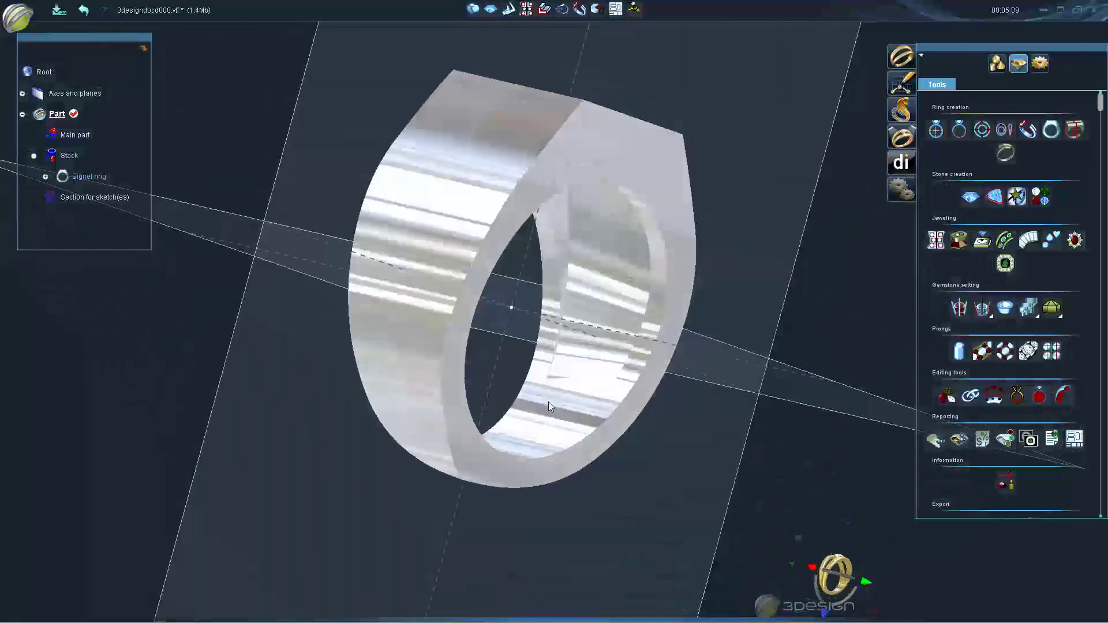
pyautogui.doubleClick(484, 185)
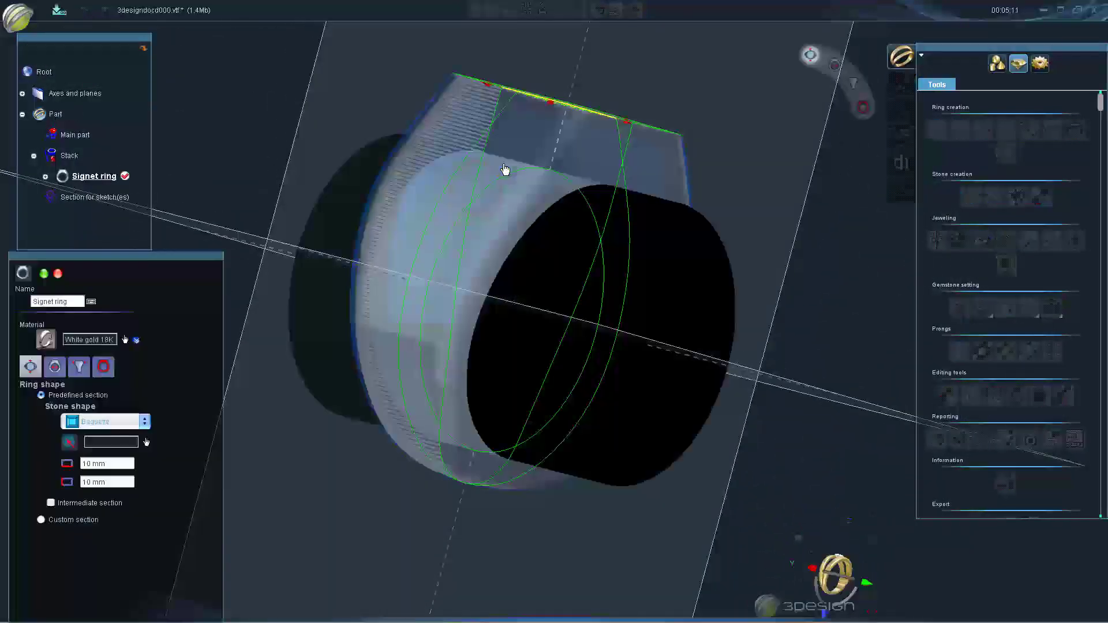
pyautogui.click(50, 503)
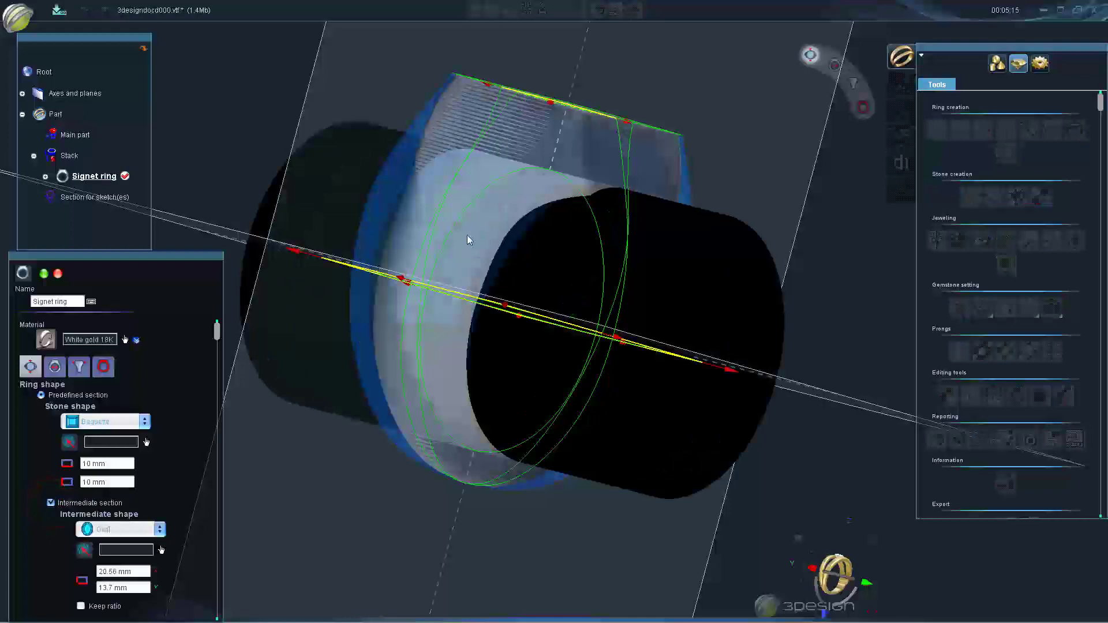
# Check the 20.56 × 13.7 mm Oval section from above, rebuild the ring and reselect it
pyautogui.moveTo(467, 240)
pyautogui.mouseDown(button='middle')
pyautogui.moveTo(396, 371)
pyautogui.moveTo(404, 375)
pyautogui.moveTo(339, 213)
pyautogui.mouseUp(button='middle')
pyautogui.scroll(2, 389, 397)
pyautogui.scroll(1, 340, 214)
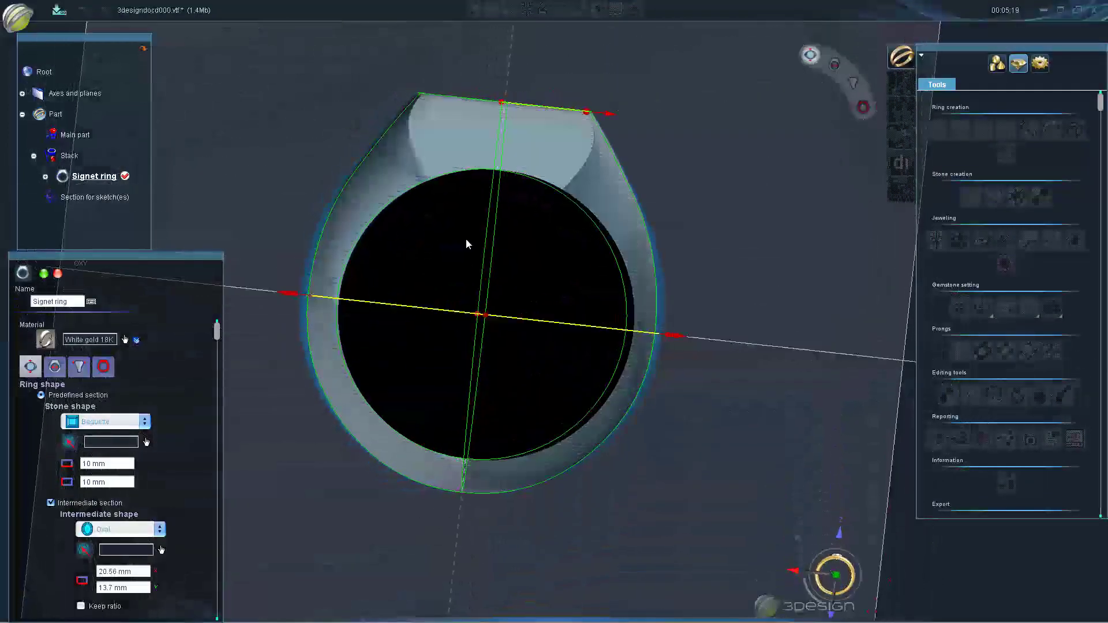
pyautogui.moveTo(466, 243); pyautogui.dragTo(468, 358, button='middle')
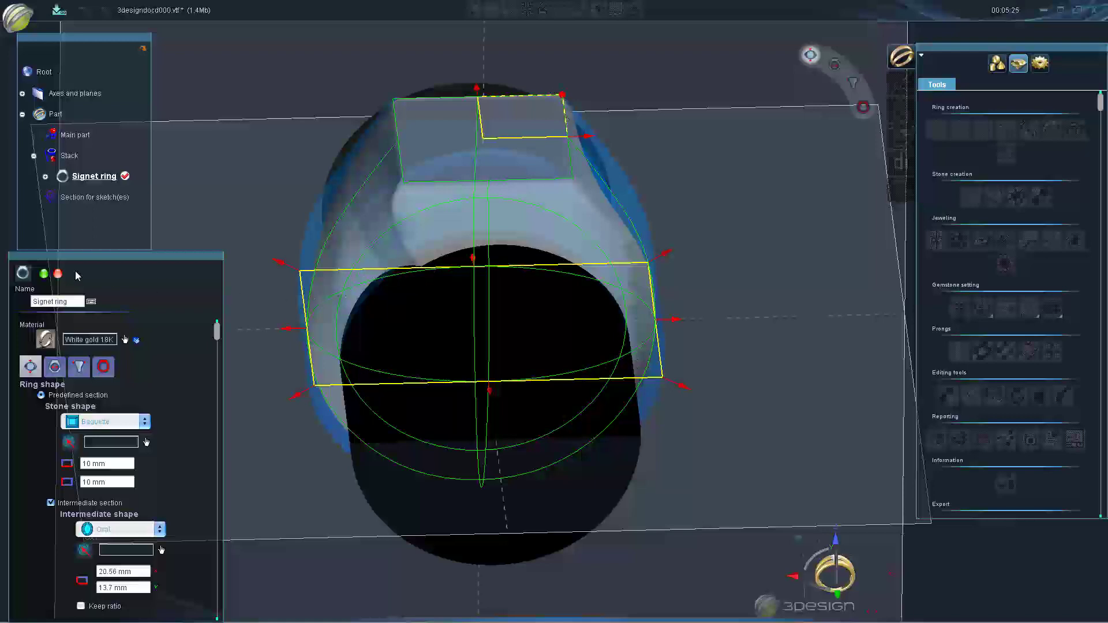
pyautogui.click(44, 275)
pyautogui.moveTo(494, 388)
pyautogui.mouseDown(button='middle')
pyautogui.moveTo(666, 325)
pyautogui.moveTo(673, 345)
pyautogui.moveTo(498, 334)
pyautogui.moveTo(548, 330)
pyautogui.moveTo(522, 234)
pyautogui.moveTo(488, 344)
pyautogui.moveTo(502, 168)
pyautogui.mouseUp(button='middle')
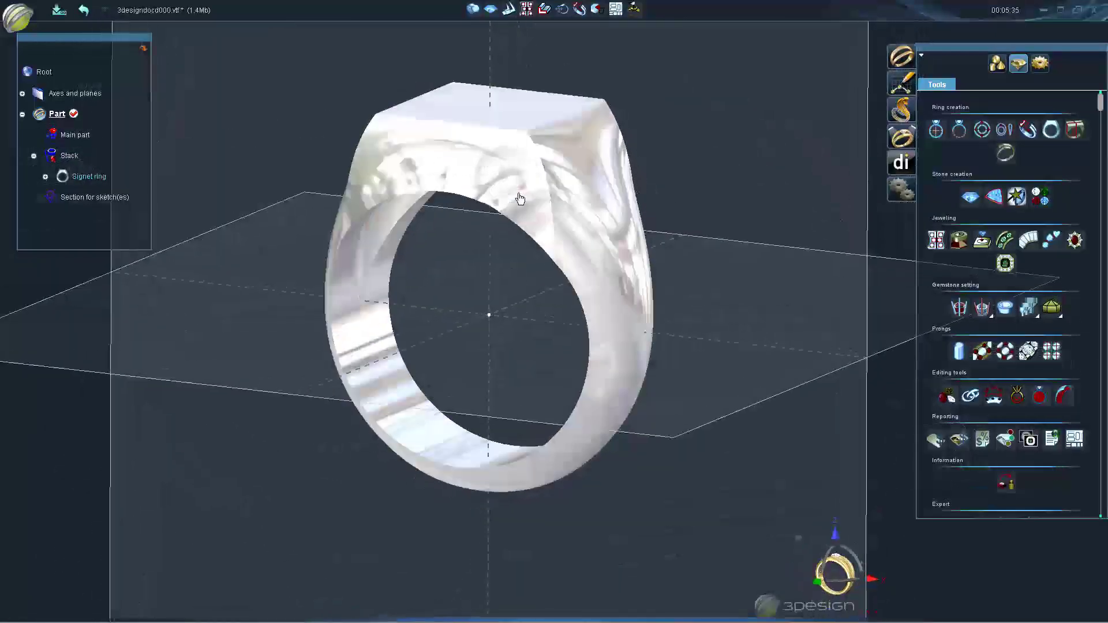
pyautogui.click(518, 195)
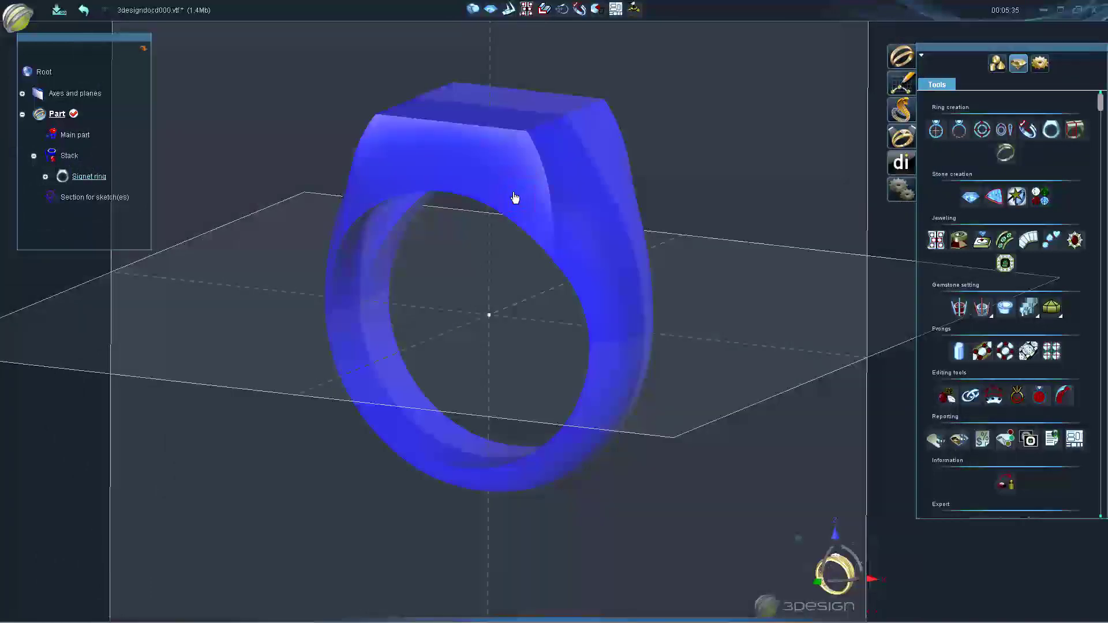
# Edit the signet ring, try a pear-shaped head and enlarge its top section
pyautogui.doubleClick(515, 198)
pyautogui.click(144, 423)
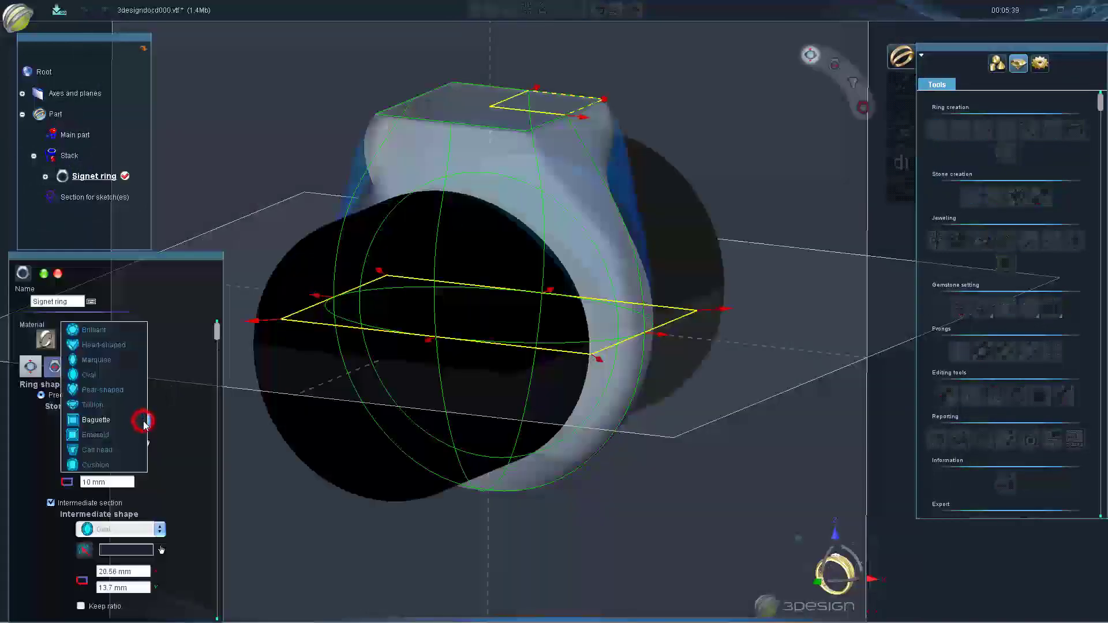
pyautogui.click(95, 391)
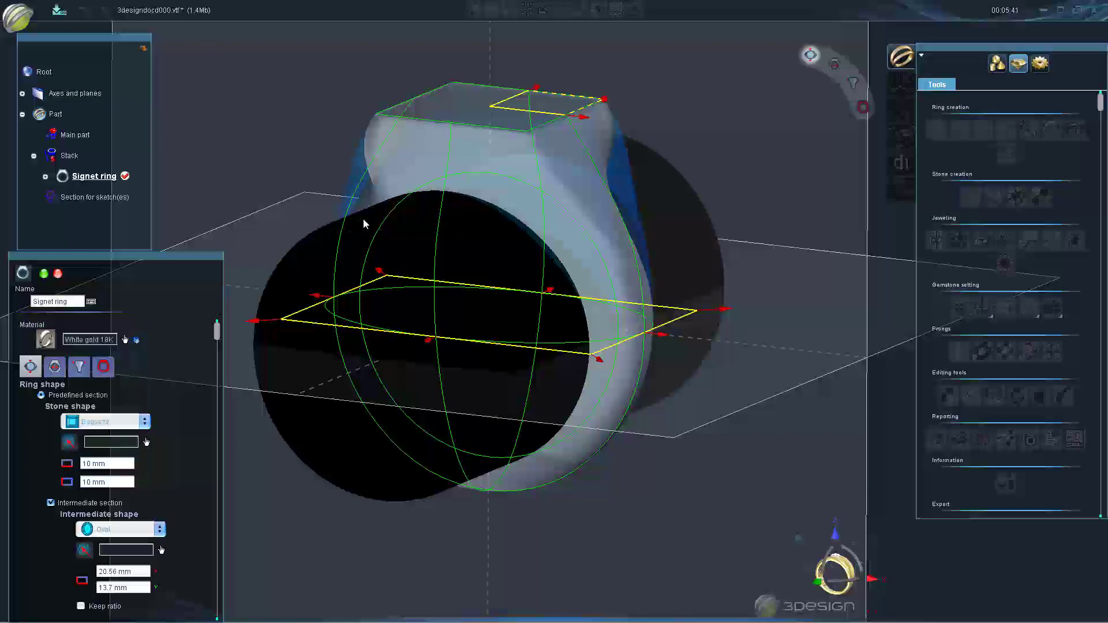
pyautogui.moveTo(383, 233); pyautogui.dragTo(469, 284, button='middle')
pyautogui.moveTo(507, 210); pyautogui.dragTo(563, 267)
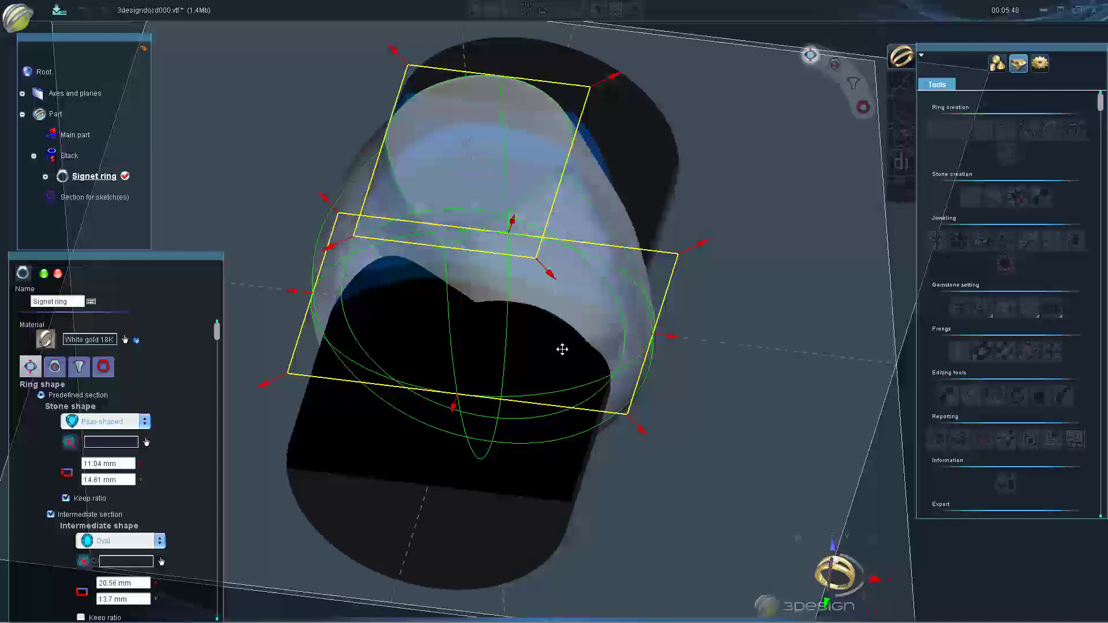
pyautogui.moveTo(548, 277); pyautogui.dragTo(555, 286)
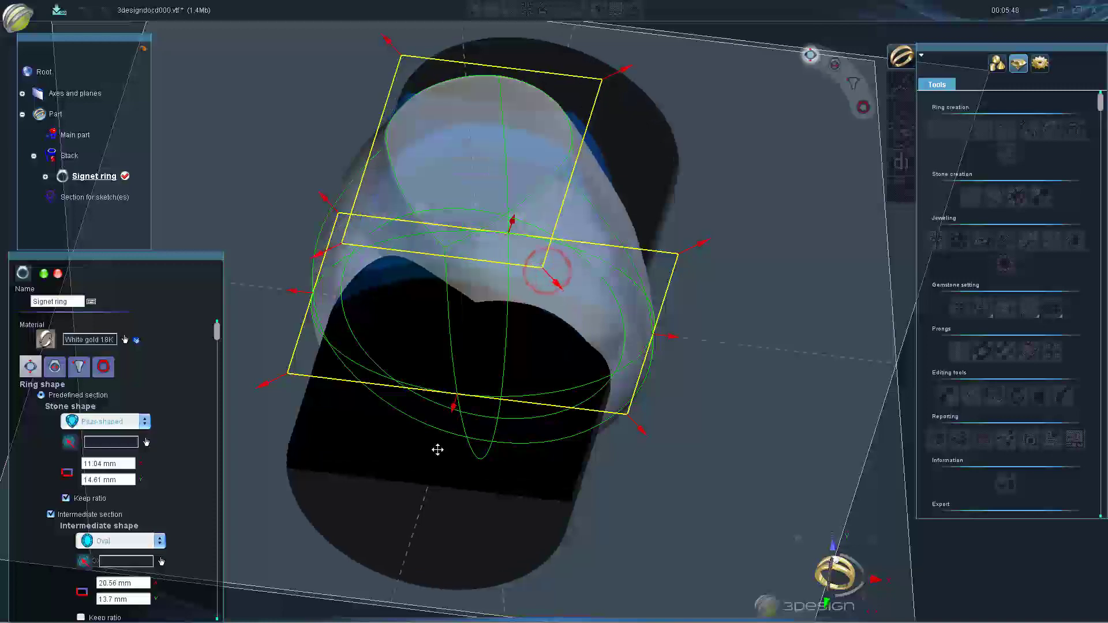
# Switch the head to Heart-shaped, enlarge it to about 9.94 × 9.85 mm, and rebuild
pyautogui.moveTo(561, 475)
pyautogui.mouseDown(button='middle')
pyautogui.moveTo(492, 378)
pyautogui.moveTo(638, 425)
pyautogui.moveTo(195, 428)
pyautogui.mouseUp(button='middle')
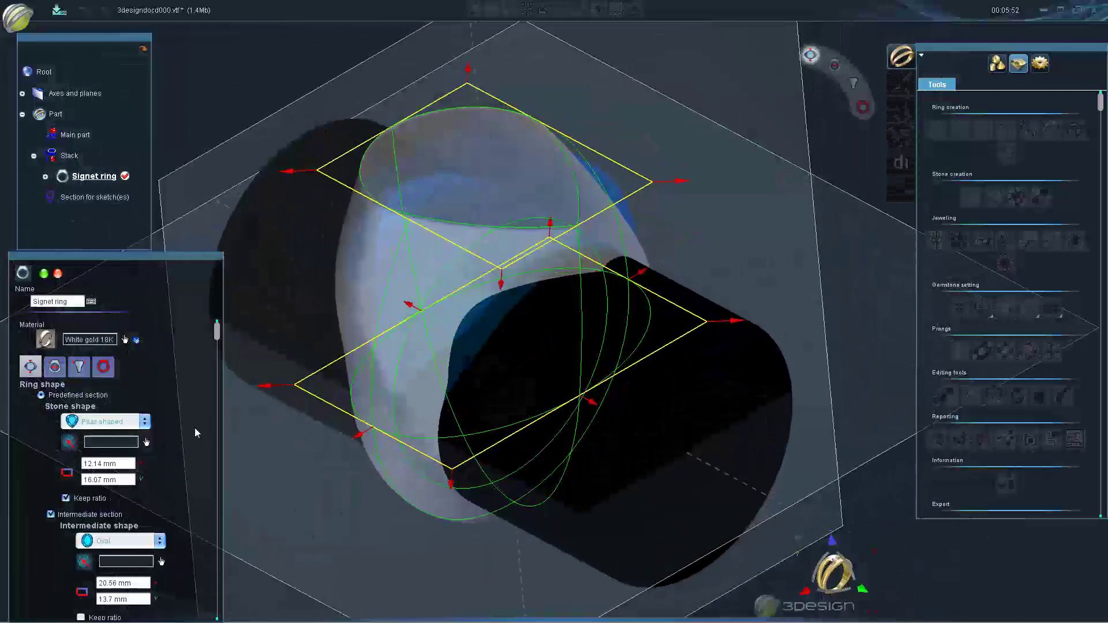
pyautogui.click(147, 423)
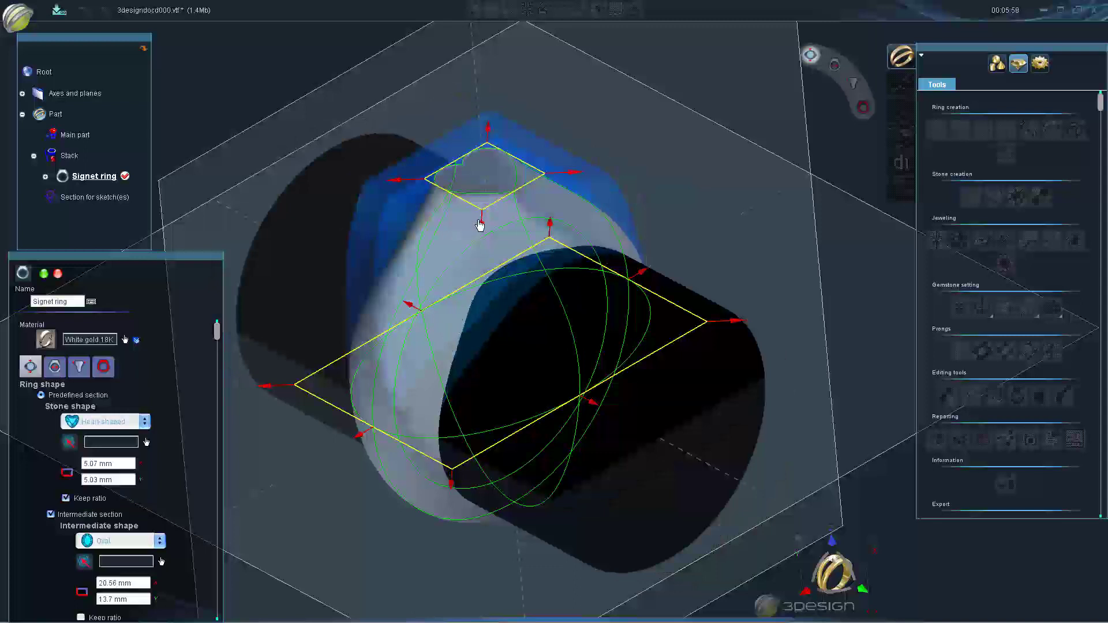
pyautogui.moveTo(480, 225); pyautogui.dragTo(479, 258)
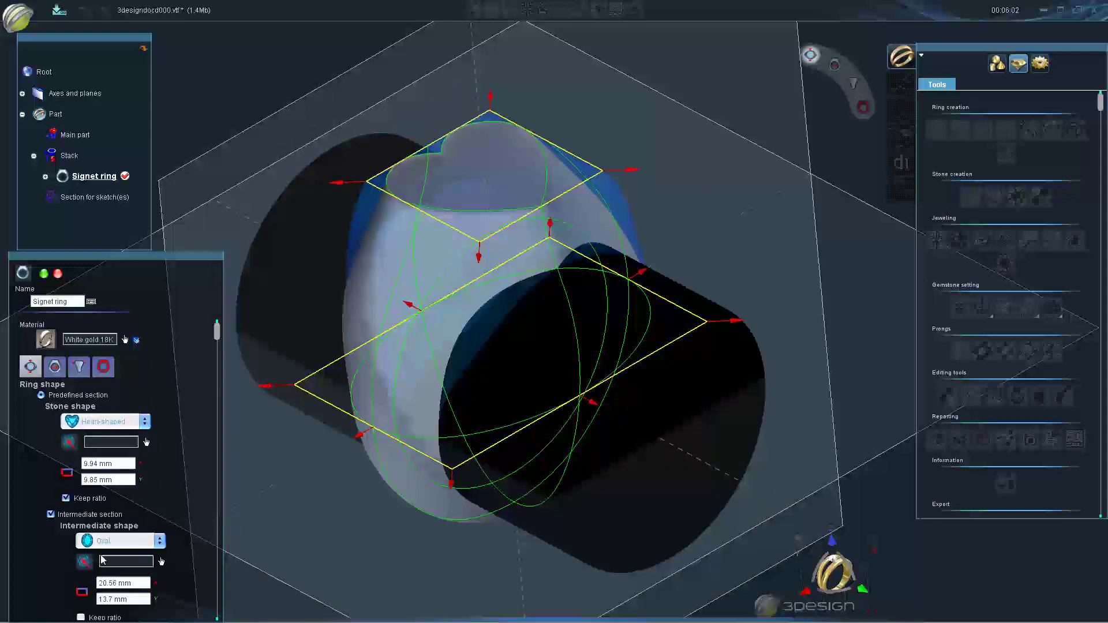
pyautogui.scroll(-2, 173, 551)
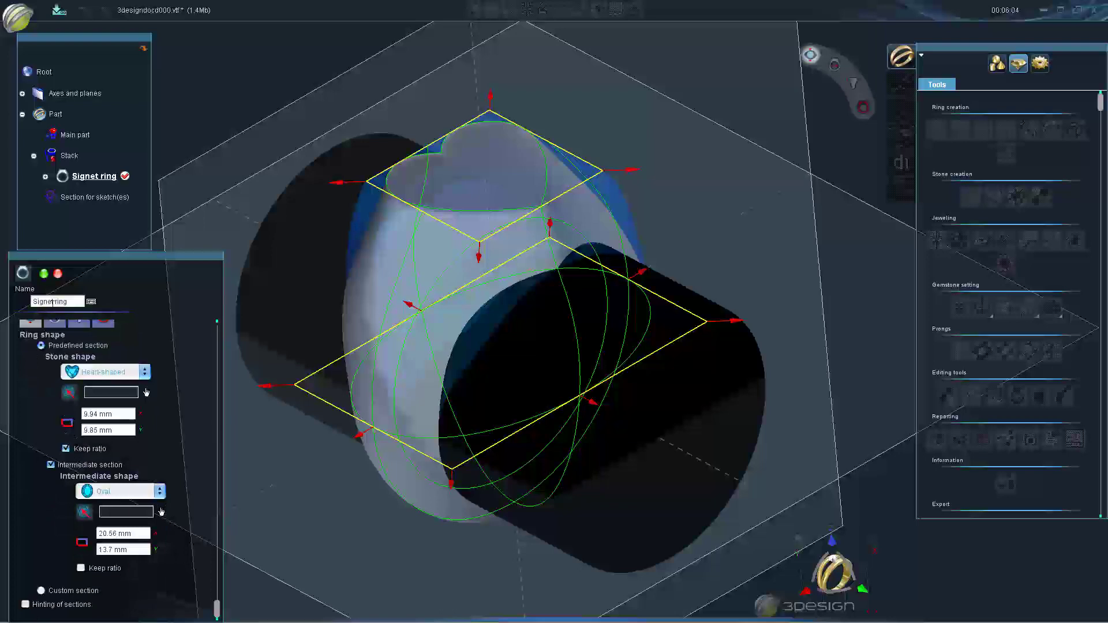
pyautogui.click(44, 274)
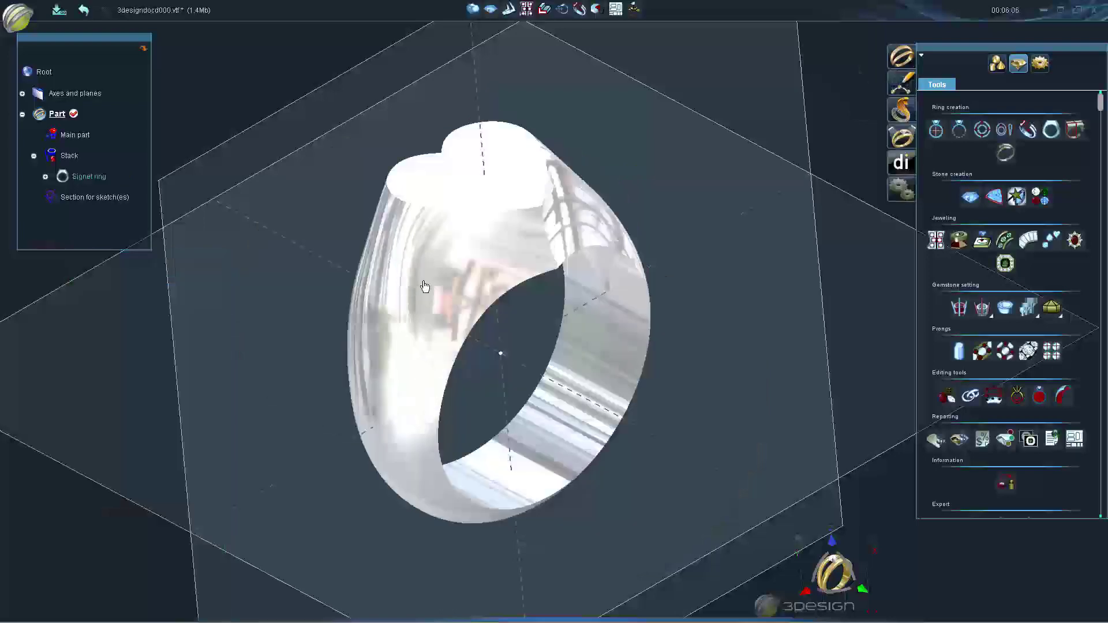
# Inspect the heart-shaped head, then select and hide the signet ring
pyautogui.moveTo(639, 397)
pyautogui.mouseDown(button='middle')
pyautogui.moveTo(396, 329)
pyautogui.moveTo(478, 350)
pyautogui.moveTo(195, 322)
pyautogui.moveTo(589, 317)
pyautogui.moveTo(394, 302)
pyautogui.moveTo(821, 277)
pyautogui.moveTo(494, 247)
pyautogui.moveTo(279, 186)
pyautogui.moveTo(358, 266)
pyautogui.moveTo(454, 335)
pyautogui.moveTo(434, 386)
pyautogui.mouseUp(button='middle')
pyautogui.moveTo(586, 389); pyautogui.dragTo(161, 401, button='middle')
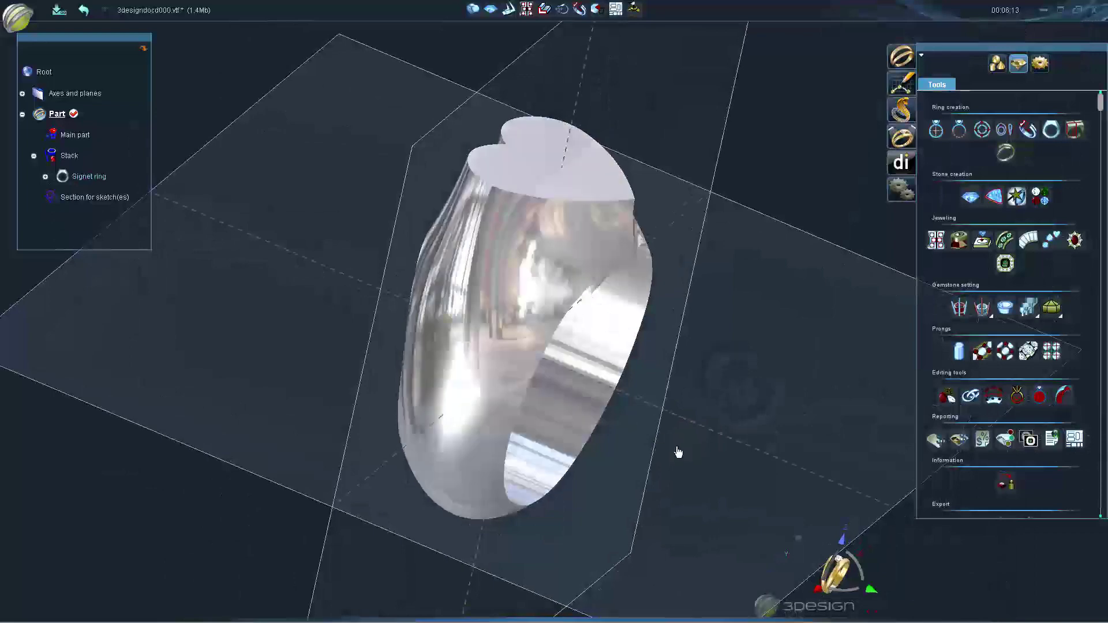
pyautogui.moveTo(675, 450)
pyautogui.mouseDown(button='middle')
pyautogui.moveTo(370, 431)
pyautogui.moveTo(438, 250)
pyautogui.mouseUp(button='middle')
pyautogui.click(438, 250)
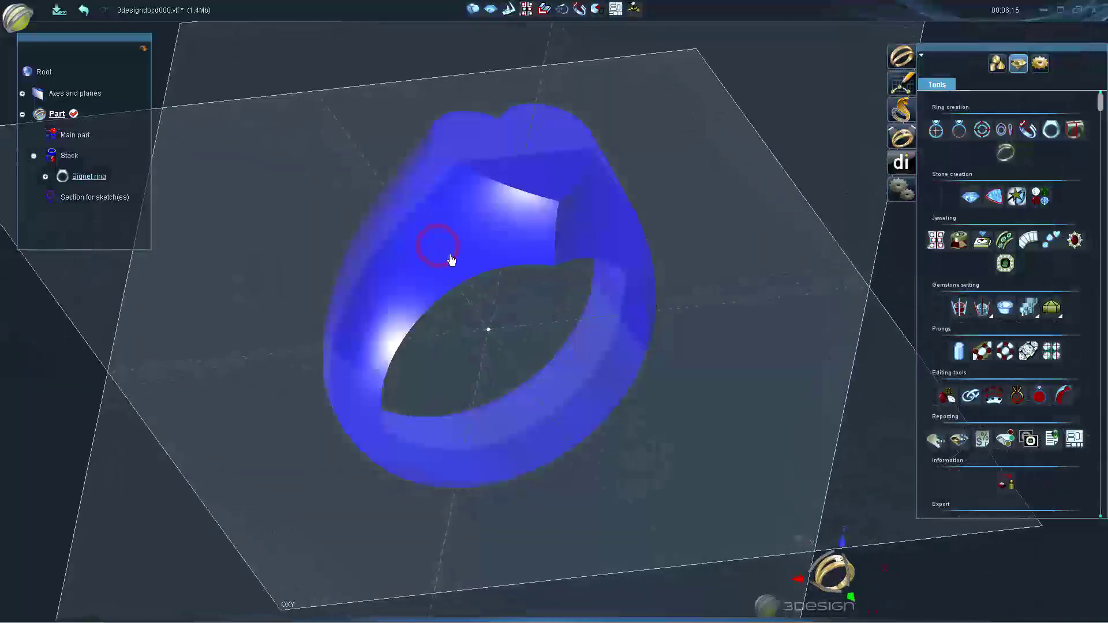
pyautogui.click(802, 194)
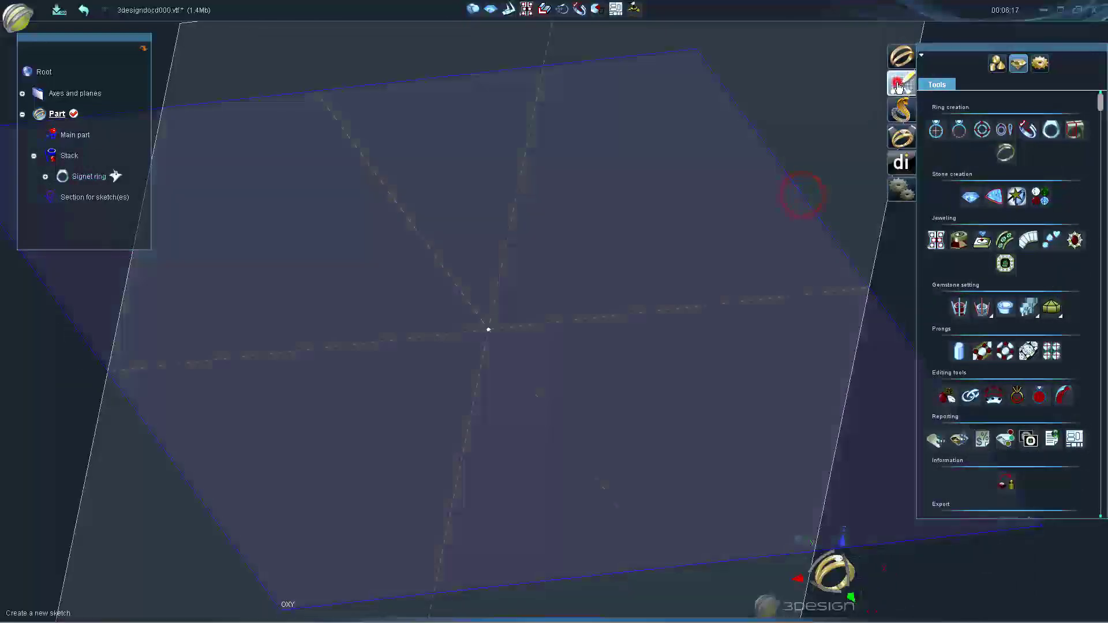
# Start a new sketch with the symmetric vertical curve tool
pyautogui.click(898, 86)
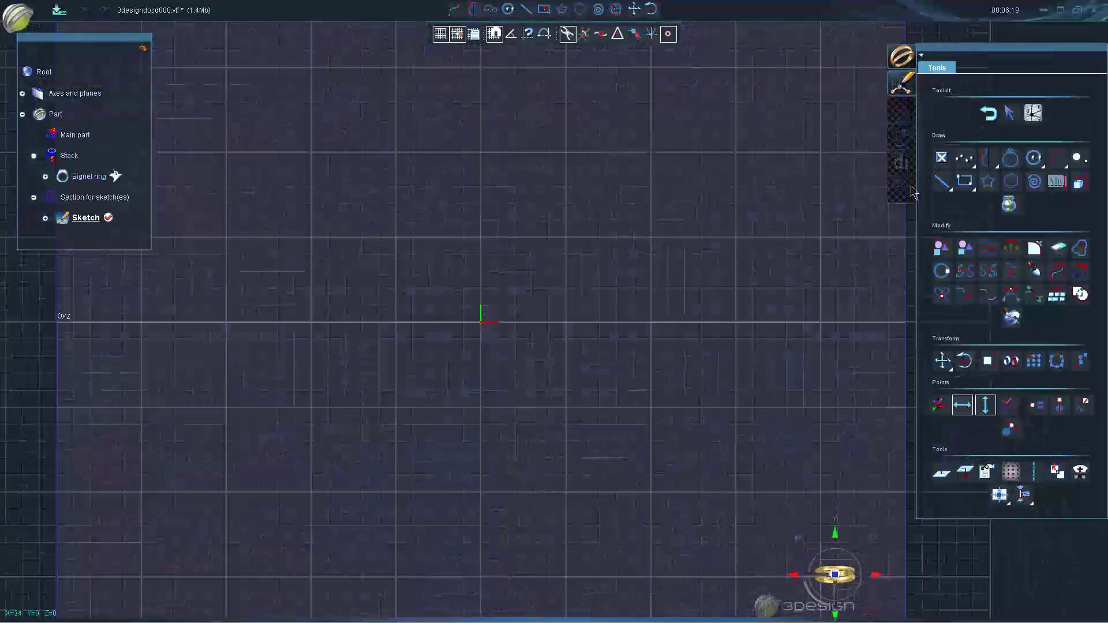
pyautogui.click(987, 157)
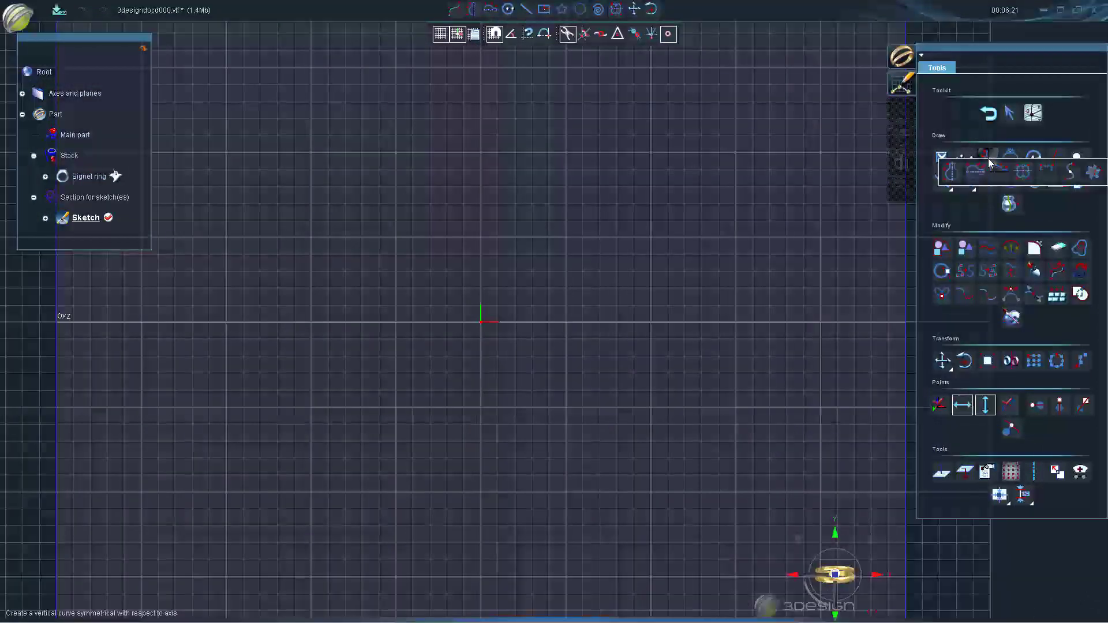
pyautogui.click(1022, 172)
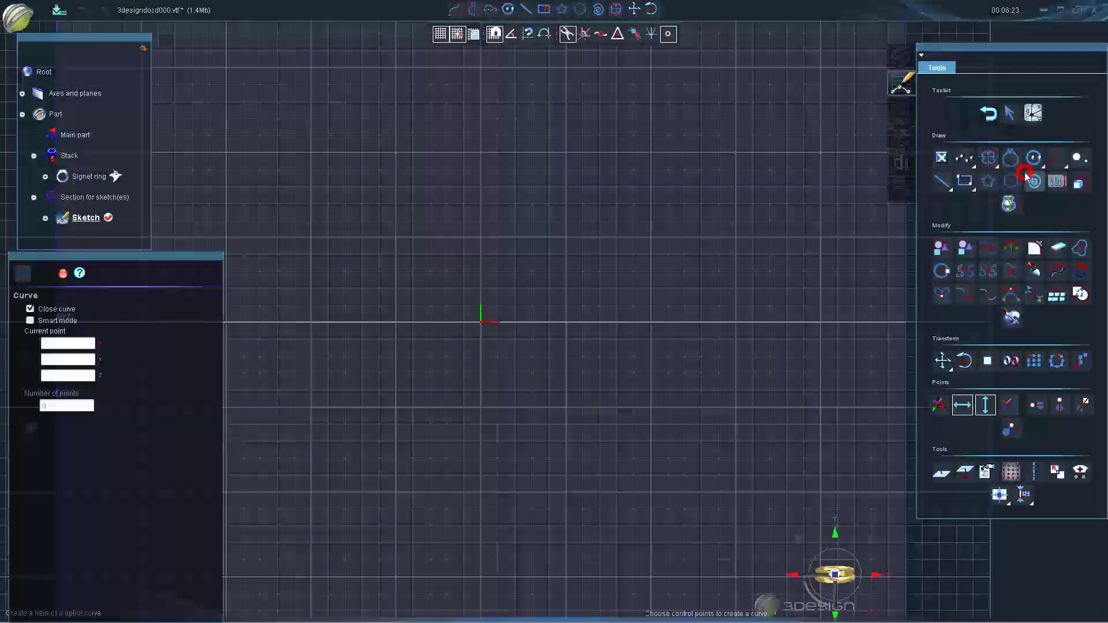
# Draw the closed four-lobed Curve1, about 23.08 × 17.08 mm, and end the curve tool
pyautogui.click(464, 219)
pyautogui.click(439, 199)
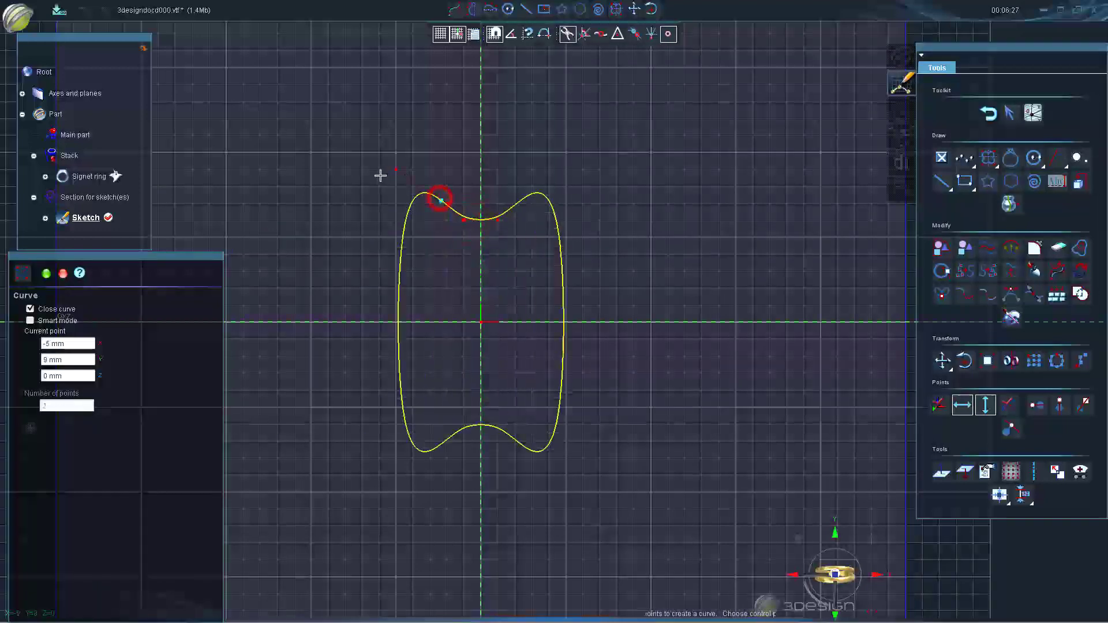
pyautogui.click(380, 175)
pyautogui.click(308, 183)
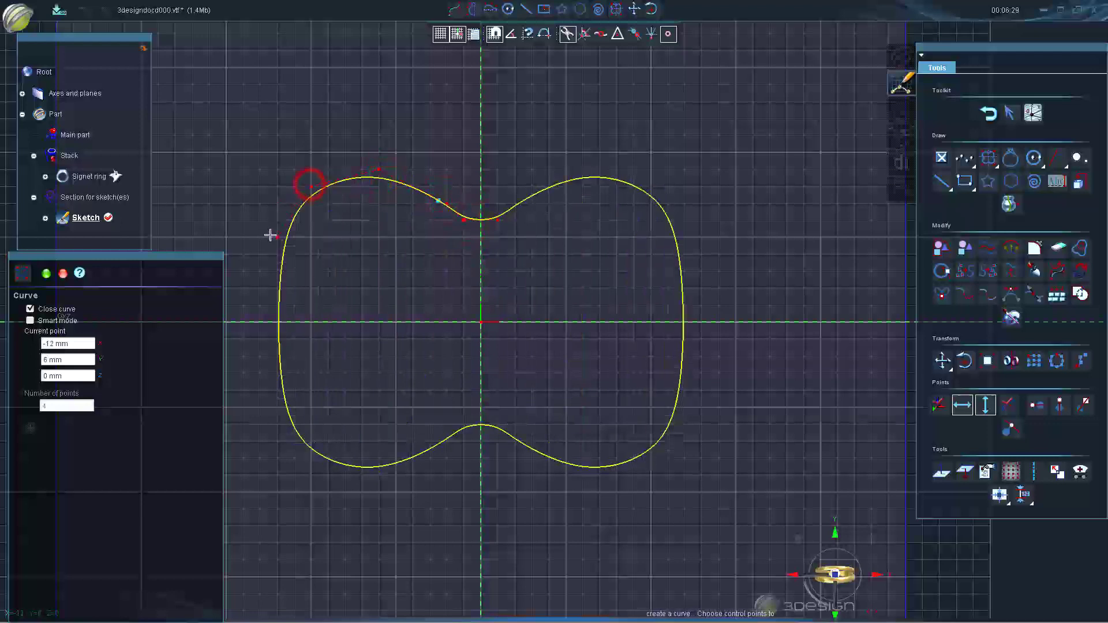
pyautogui.click(268, 237)
pyautogui.click(293, 272)
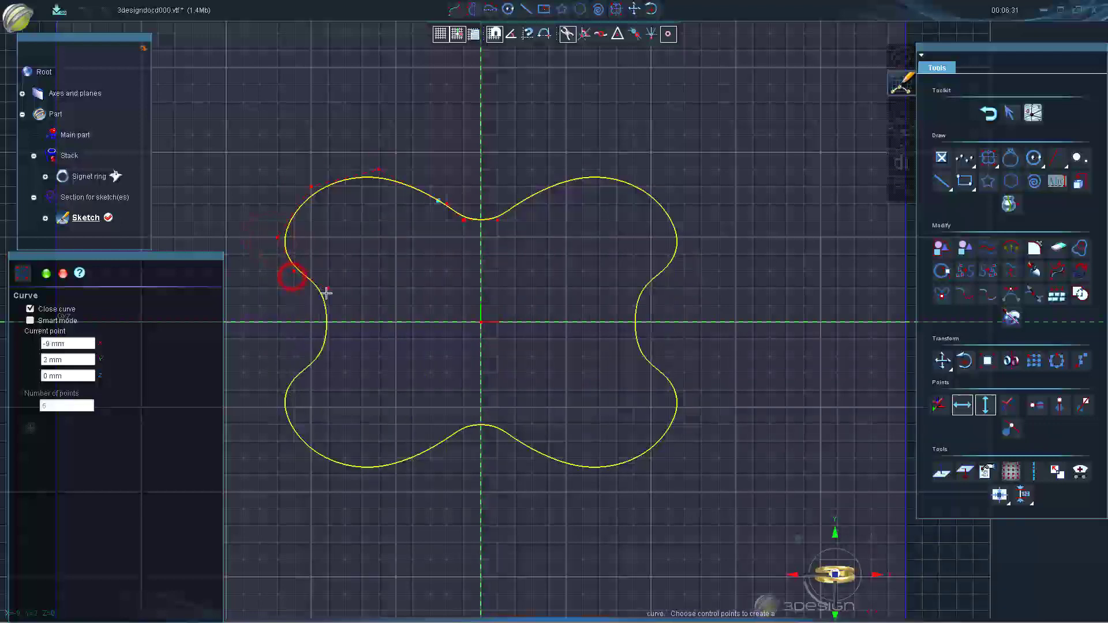
pyautogui.doubleClick(388, 295)
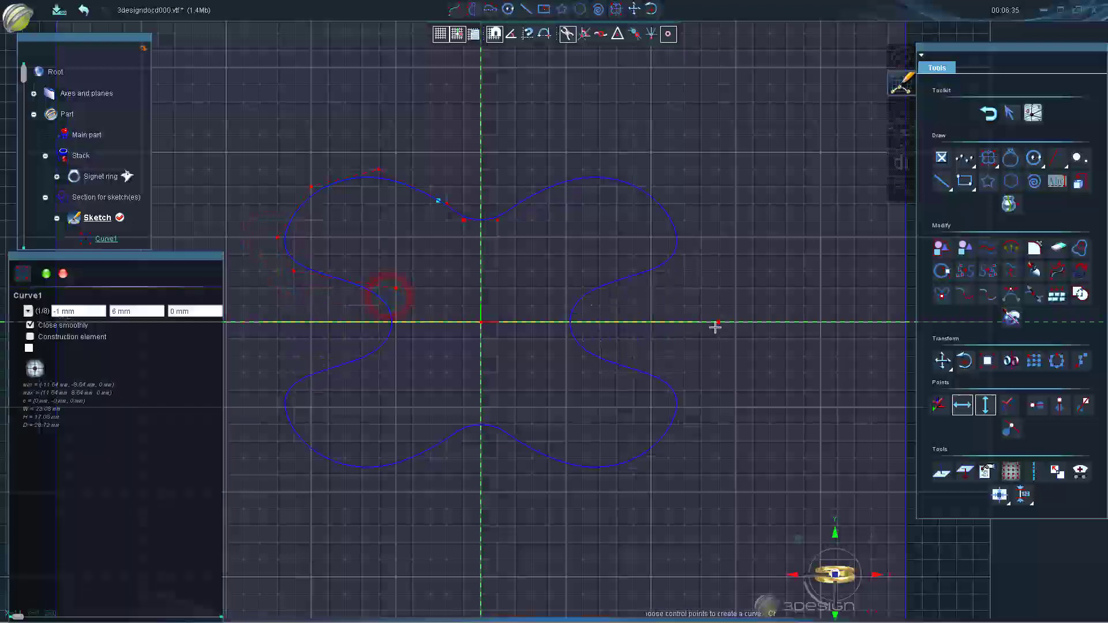
pyautogui.scroll(-2, 754, 327)
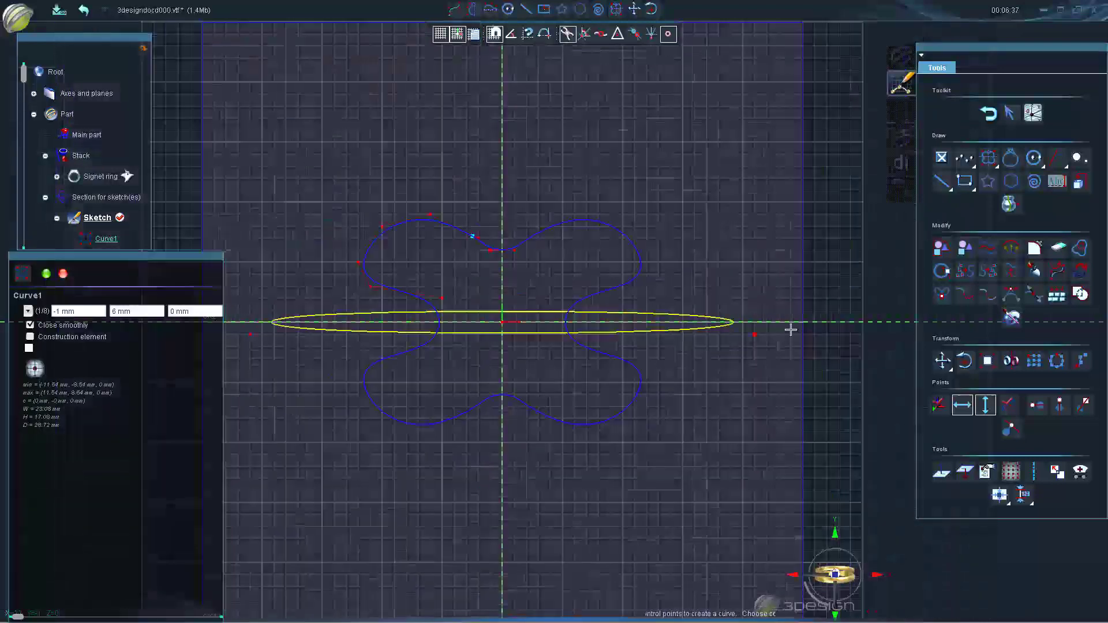
pyautogui.click(1007, 117)
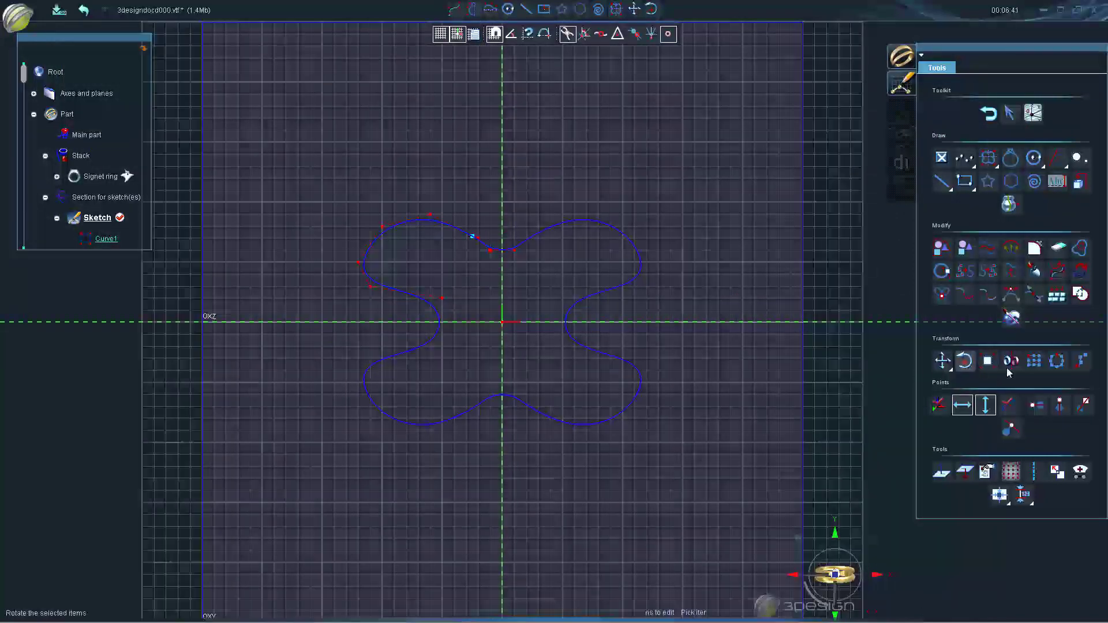
# Scale a copy of Curve1 by 1.29, keeping the original
pyautogui.click(989, 362)
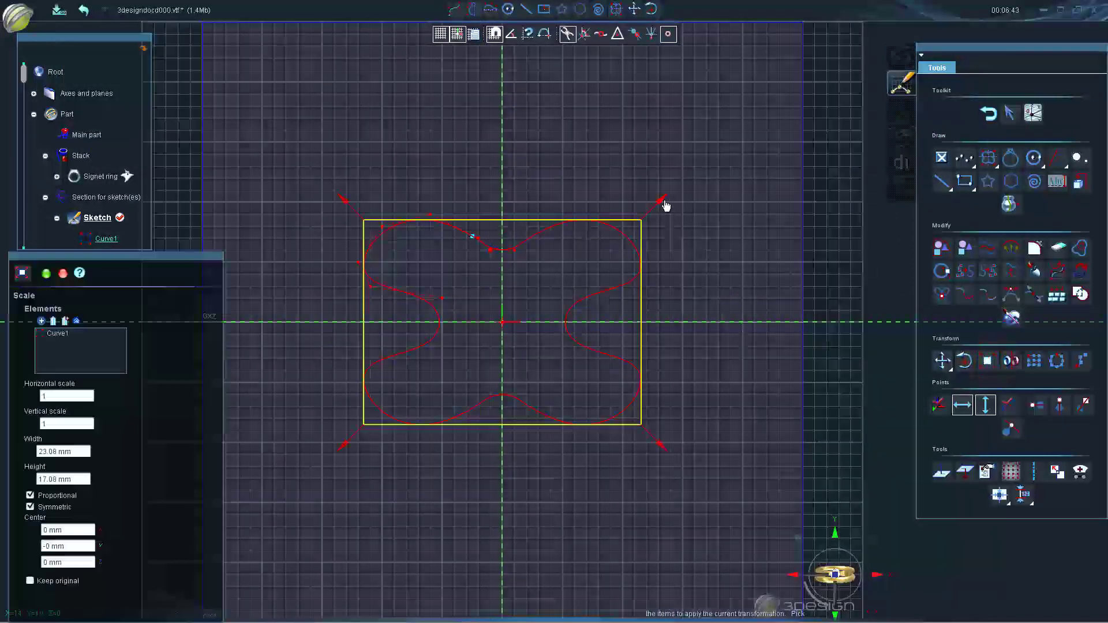
pyautogui.moveTo(661, 200); pyautogui.dragTo(683, 191)
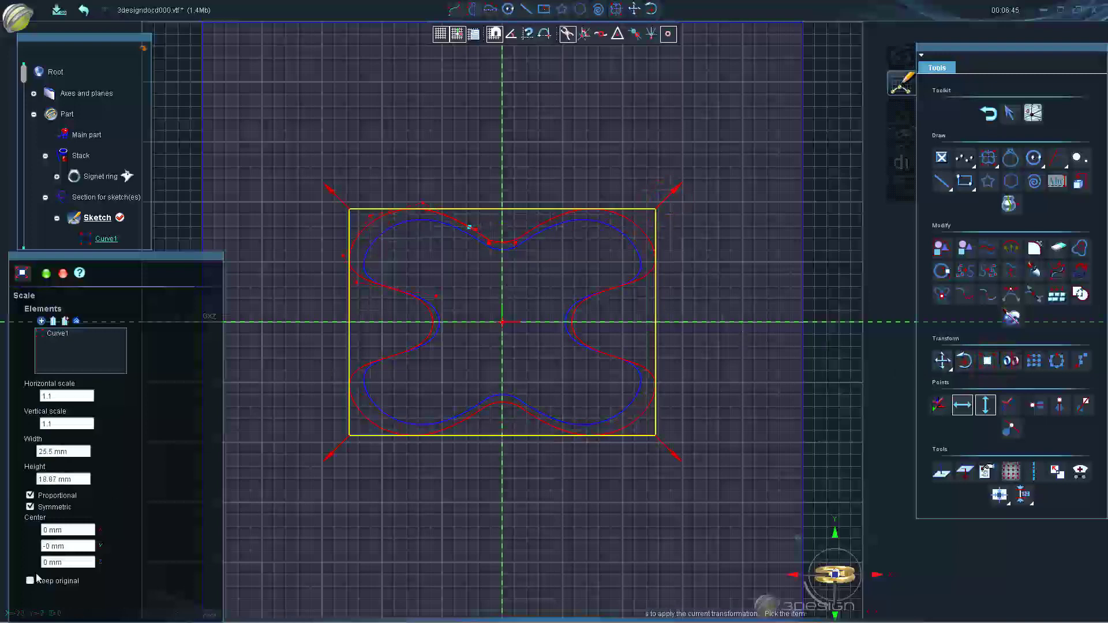
pyautogui.click(30, 580)
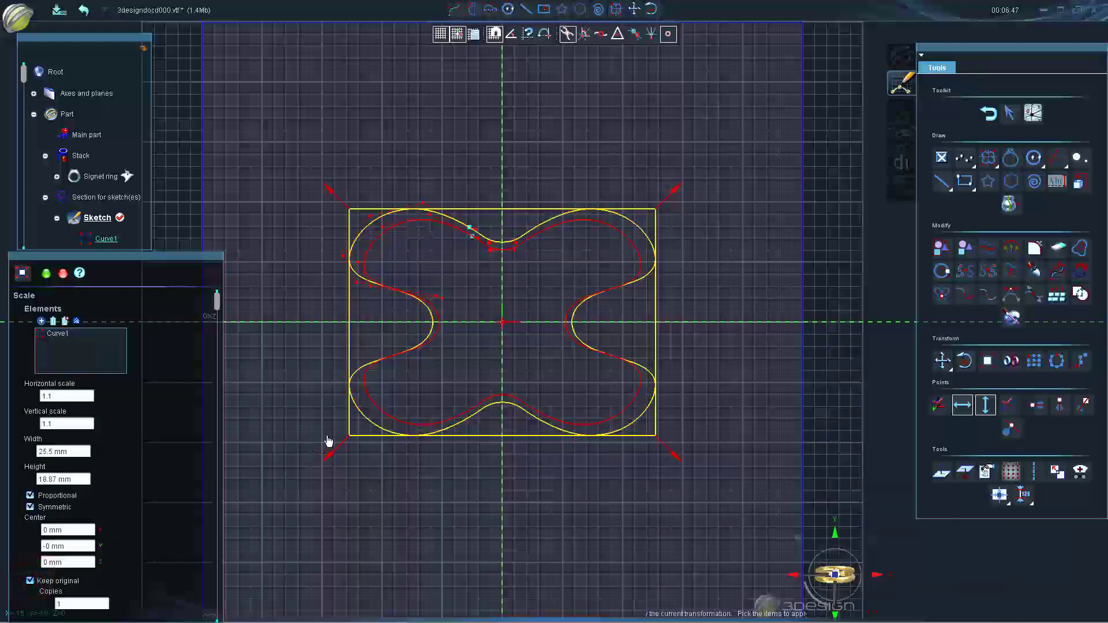
pyautogui.moveTo(679, 191); pyautogui.dragTo(700, 171)
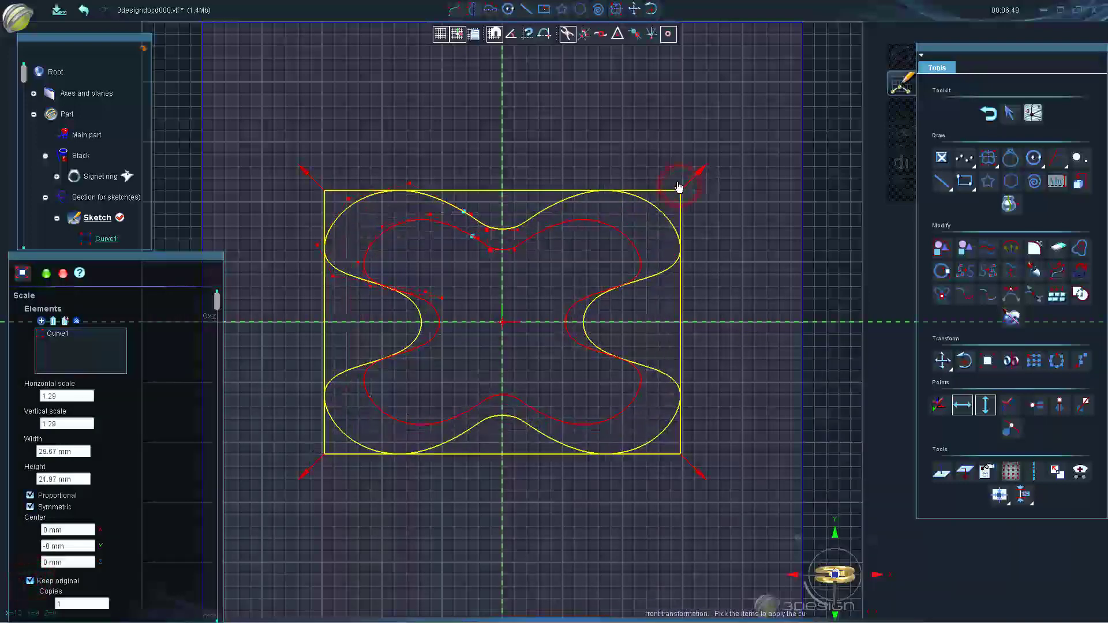
pyautogui.click(46, 273)
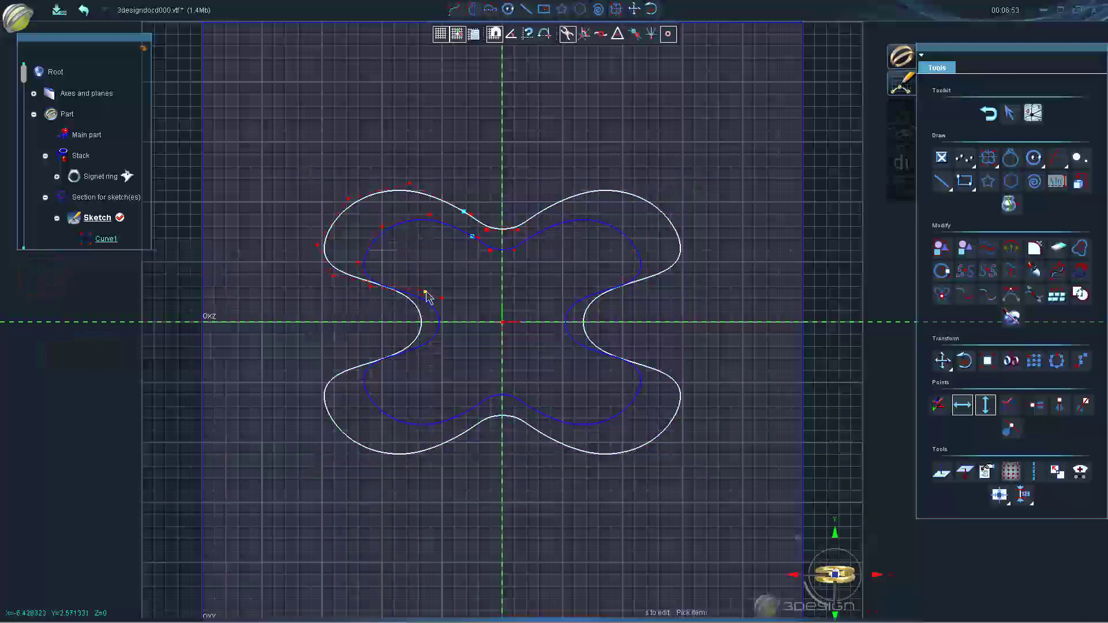
# Drag the copy's points to flatten it into a rounded rectangle
pyautogui.moveTo(425, 293)
pyautogui.mouseDown()
pyautogui.moveTo(338, 322)
pyautogui.moveTo(250, 300)
pyautogui.moveTo(262, 287)
pyautogui.mouseUp()
pyautogui.moveTo(333, 277)
pyautogui.mouseDown()
pyautogui.moveTo(274, 265)
pyautogui.moveTo(274, 275)
pyautogui.mouseUp()
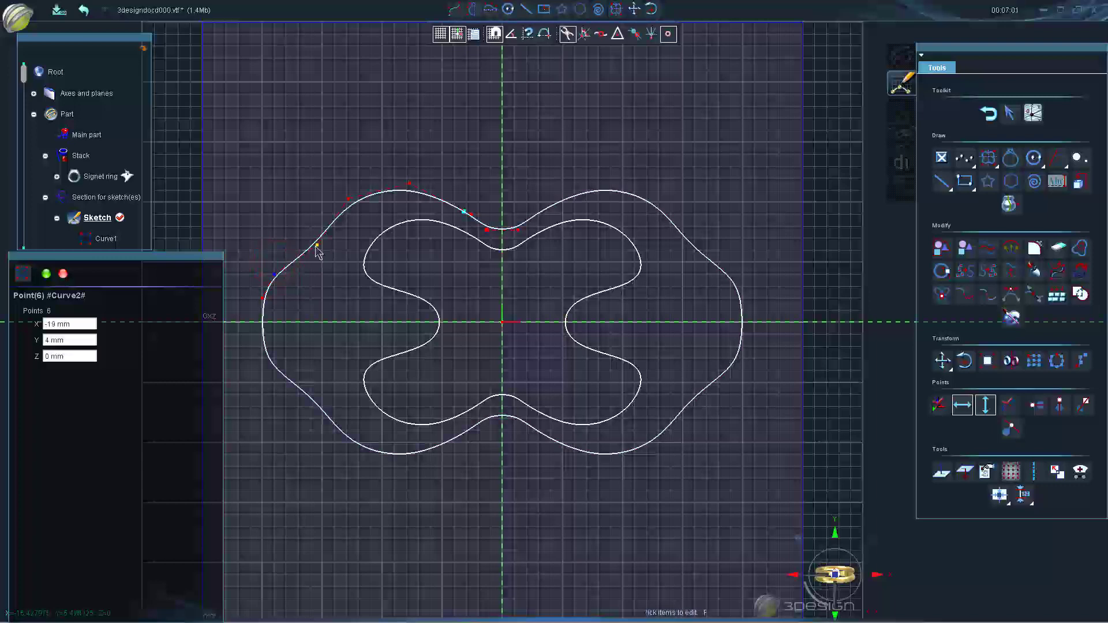
pyautogui.click(316, 243)
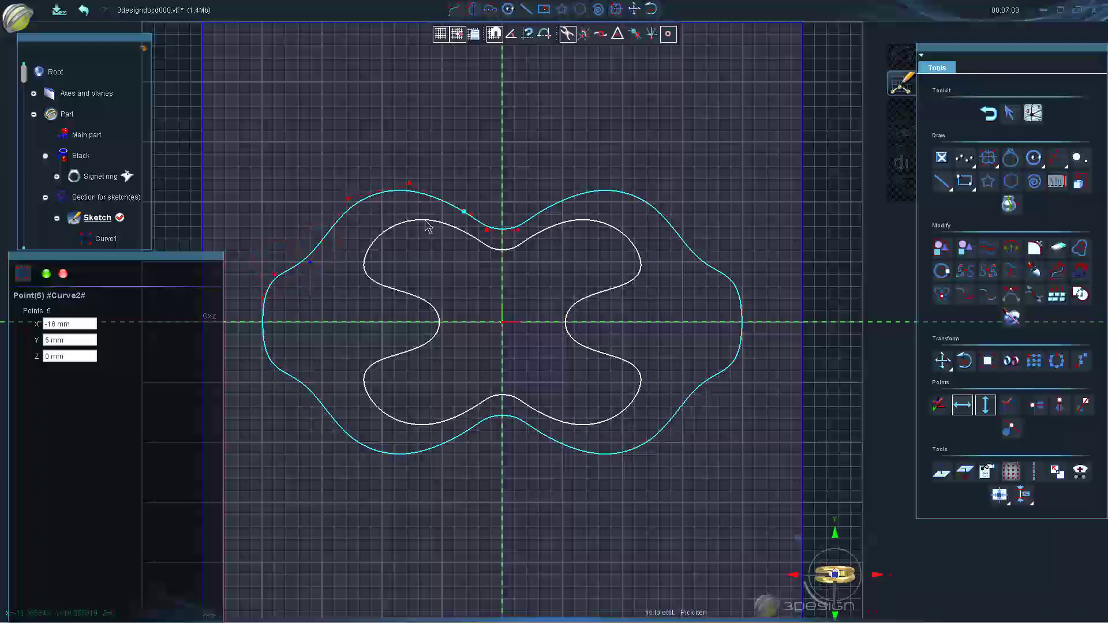
pyautogui.moveTo(487, 232); pyautogui.dragTo(490, 262)
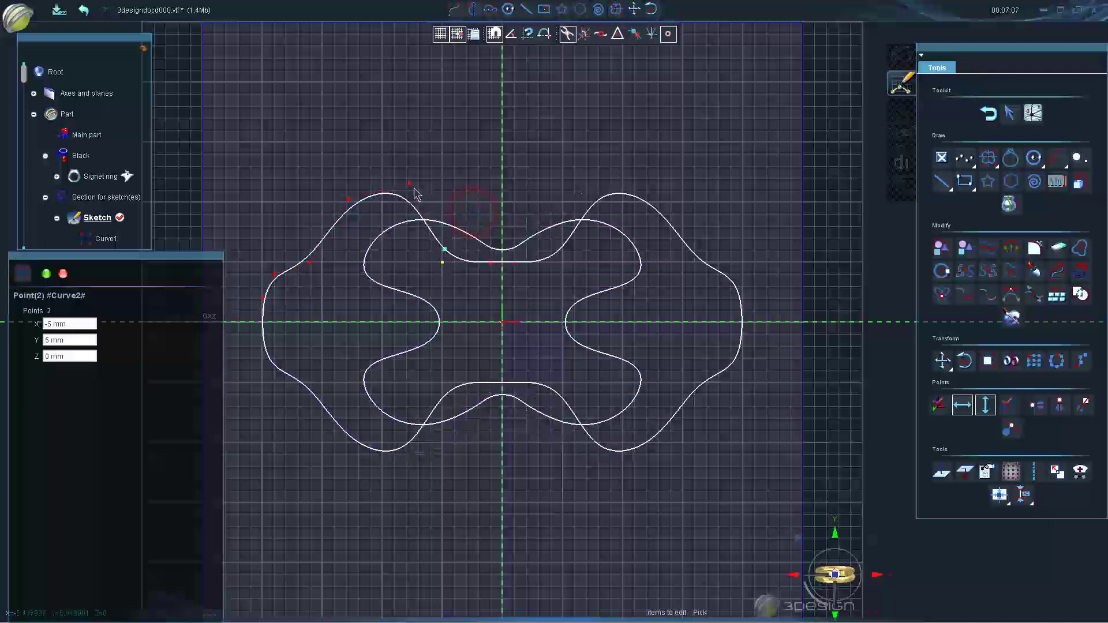
pyautogui.moveTo(408, 183); pyautogui.dragTo(402, 264)
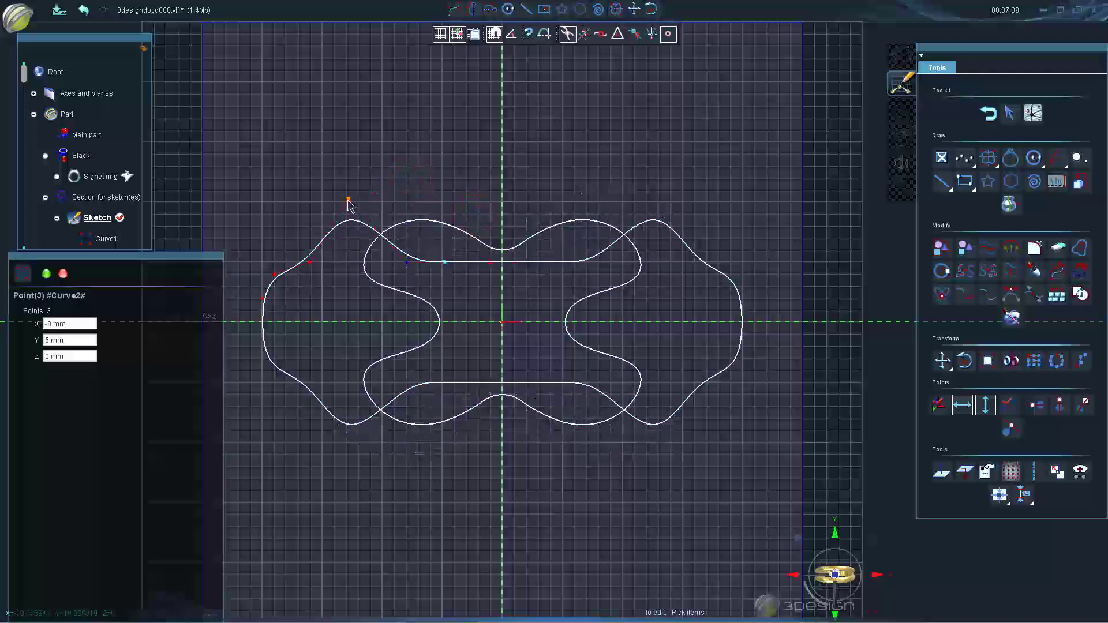
pyautogui.moveTo(348, 202); pyautogui.dragTo(296, 271)
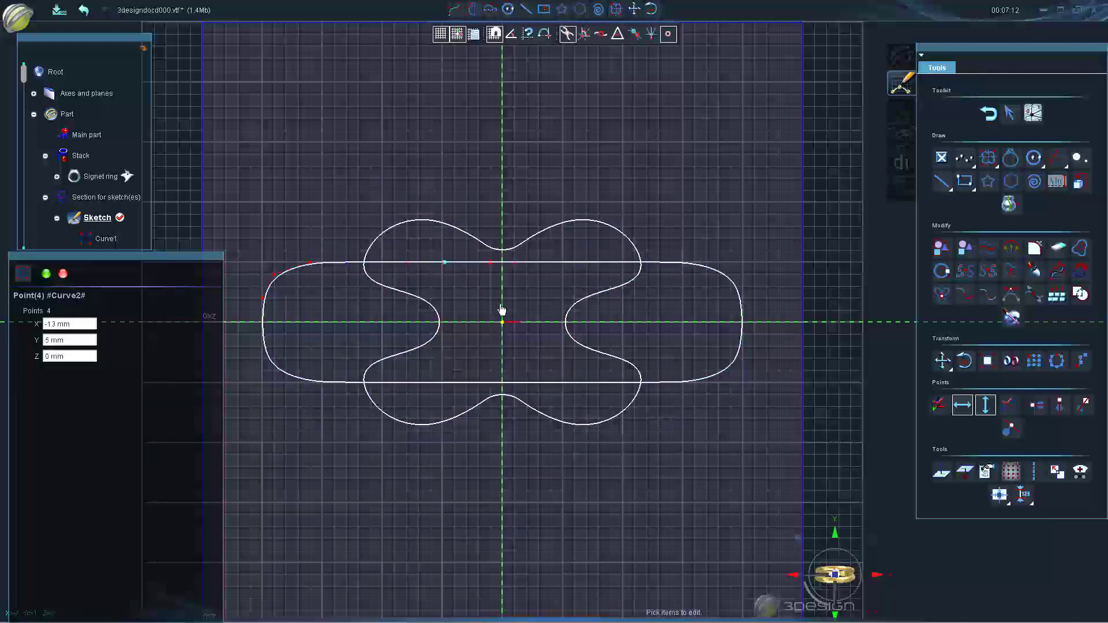
# Narrow Curve2 horizontally without Proportional to about 23.86 × 10 mm, then exit the sketch
pyautogui.click(564, 263)
pyautogui.click(987, 361)
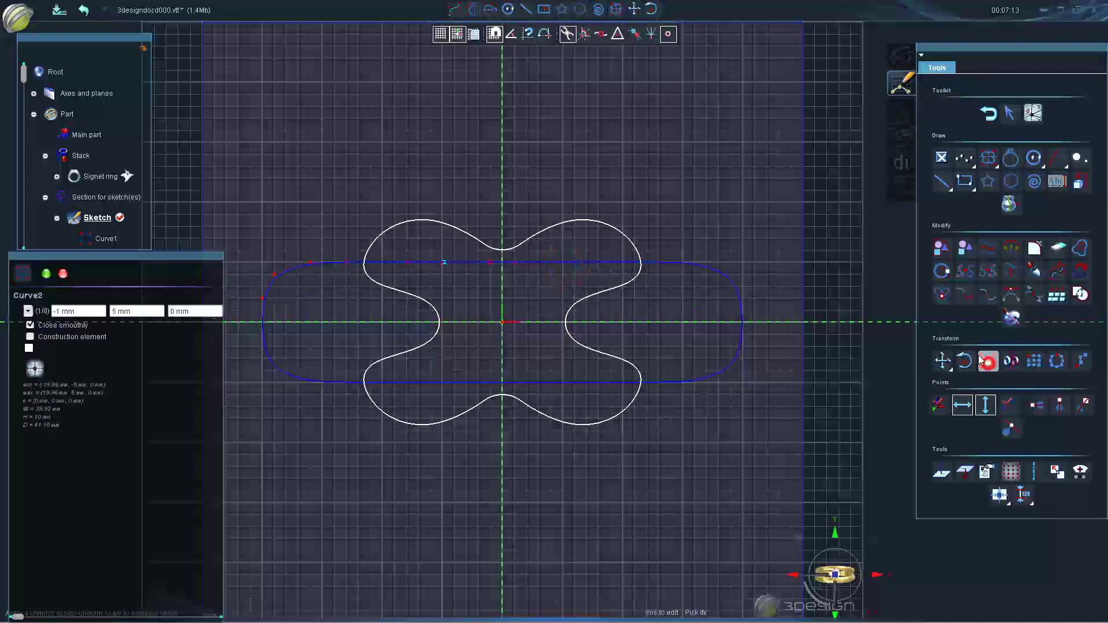
pyautogui.click(30, 495)
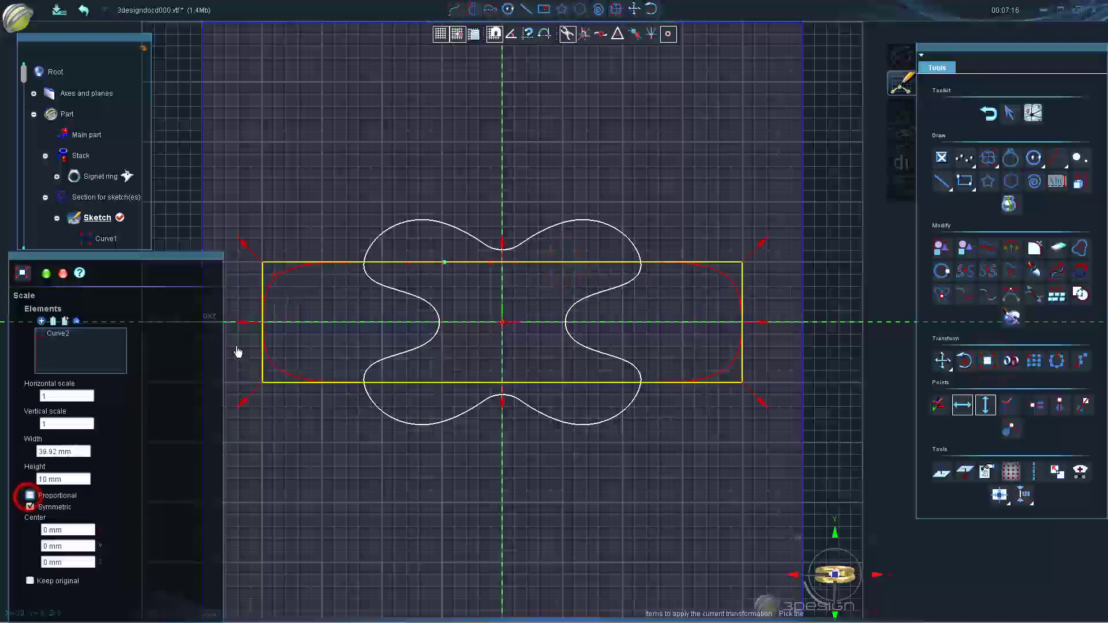
pyautogui.moveTo(243, 321); pyautogui.dragTo(339, 321)
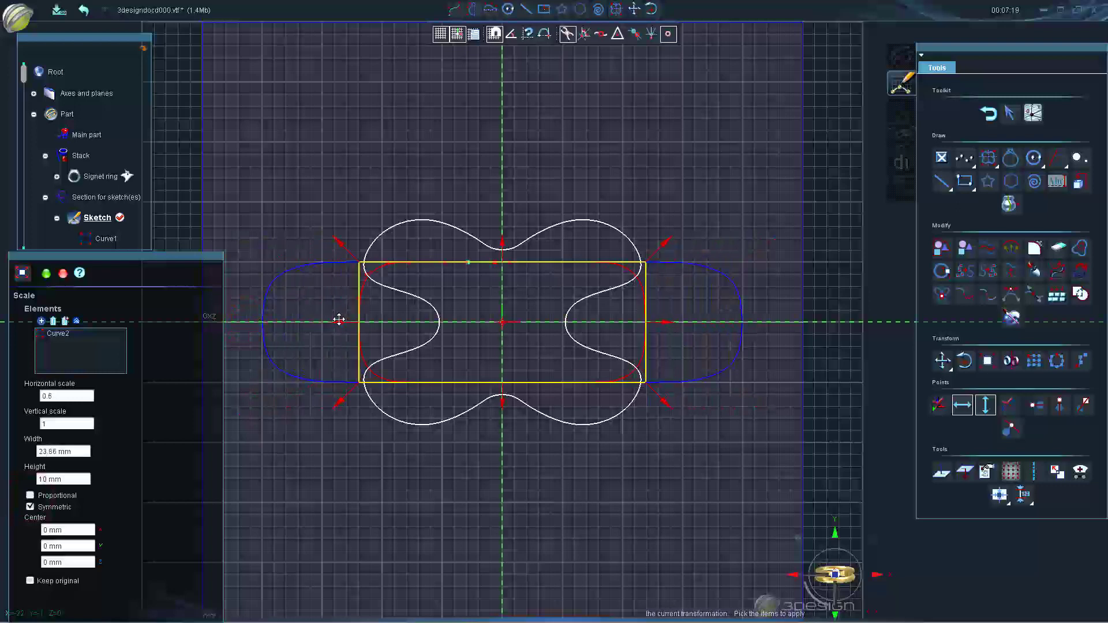
pyautogui.click(46, 273)
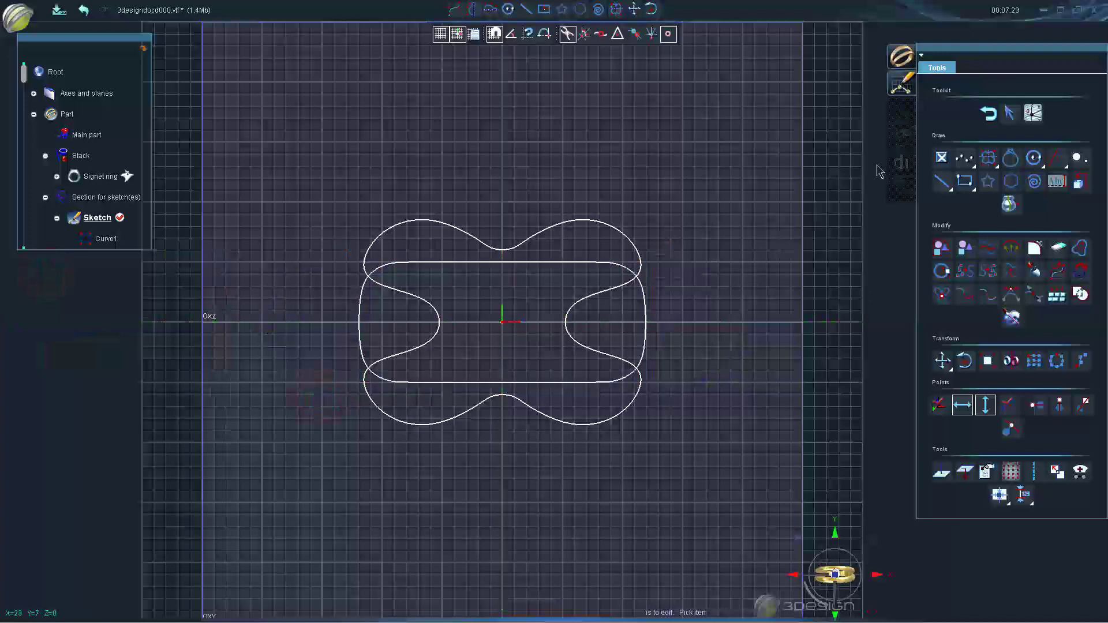
pyautogui.click(988, 113)
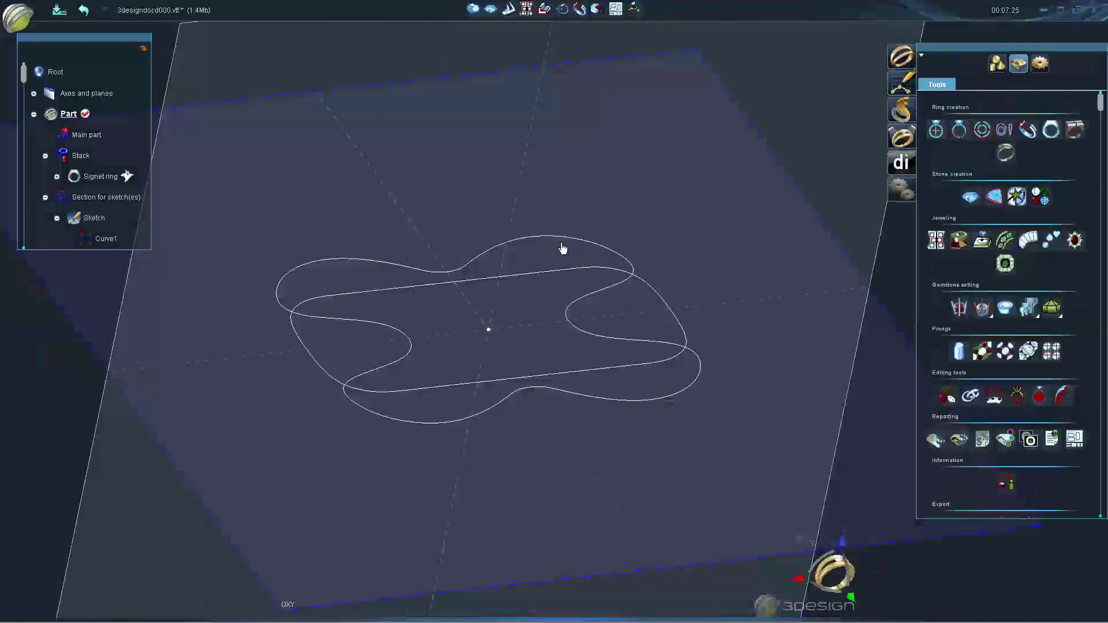
# Create Signet ring2 from Curve1 as a 24 × 18 mm custom section, with intermediate section ticked
pyautogui.click(562, 248)
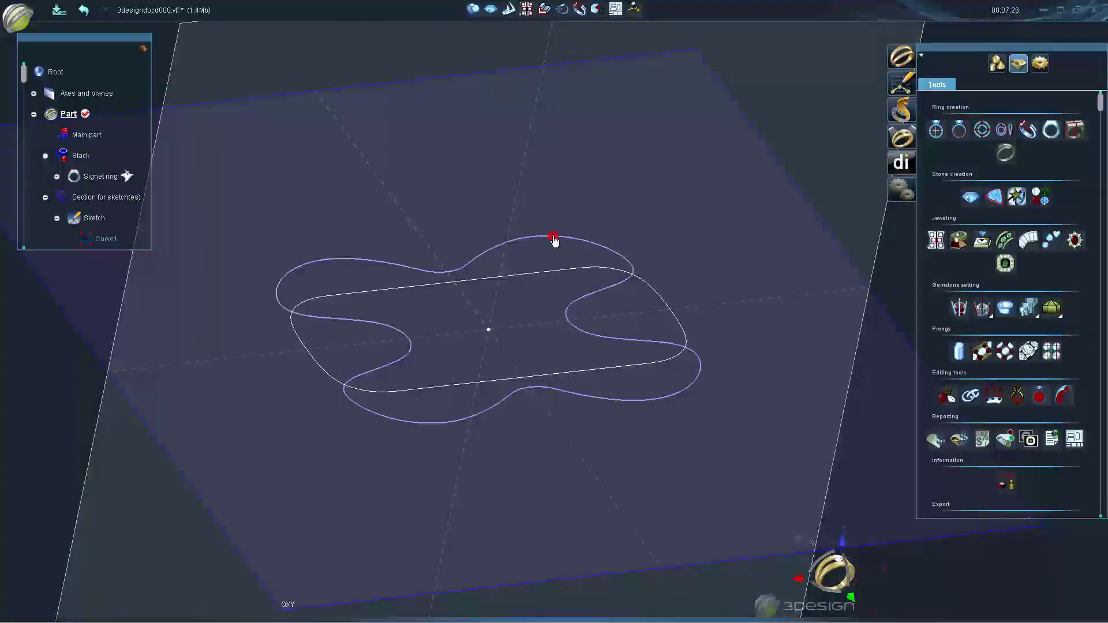
pyautogui.click(1051, 131)
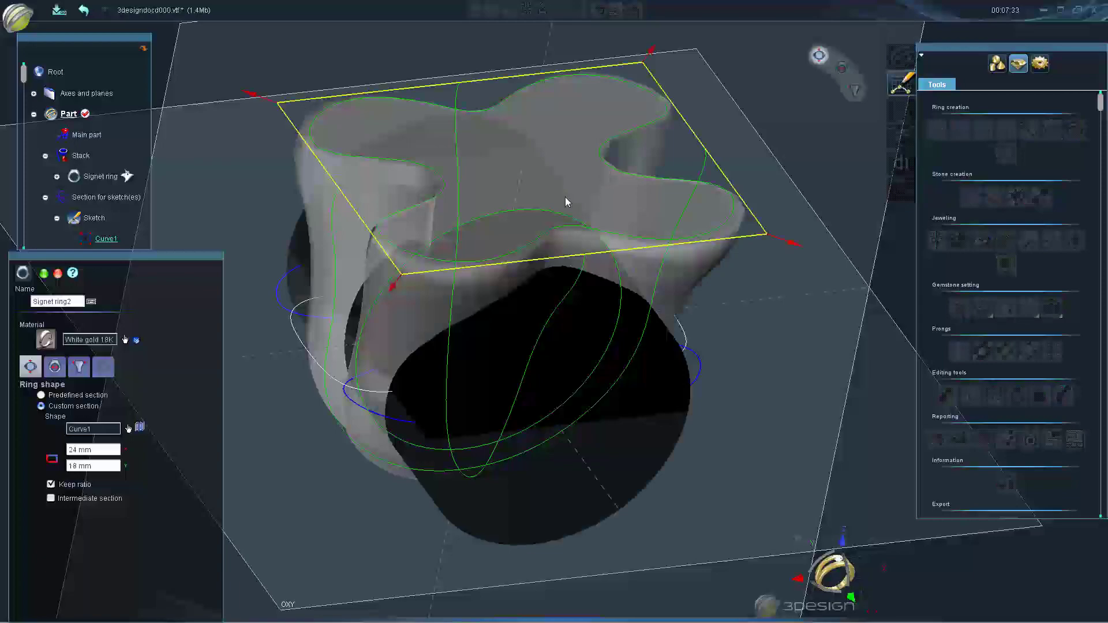
pyautogui.moveTo(565, 196)
pyautogui.mouseDown(button='middle')
pyautogui.moveTo(429, 410)
pyautogui.moveTo(468, 476)
pyautogui.moveTo(514, 470)
pyautogui.moveTo(621, 352)
pyautogui.moveTo(625, 302)
pyautogui.mouseUp(button='middle')
pyautogui.moveTo(284, 359)
pyautogui.mouseDown(button='middle')
pyautogui.moveTo(566, 418)
pyautogui.moveTo(660, 344)
pyautogui.moveTo(632, 445)
pyautogui.moveTo(593, 249)
pyautogui.moveTo(596, 150)
pyautogui.moveTo(612, 226)
pyautogui.moveTo(614, 441)
pyautogui.moveTo(593, 159)
pyautogui.moveTo(507, 277)
pyautogui.mouseUp(button='middle')
pyautogui.moveTo(694, 456)
pyautogui.mouseDown(button='middle')
pyautogui.moveTo(608, 470)
pyautogui.moveTo(173, 466)
pyautogui.mouseUp(button='middle')
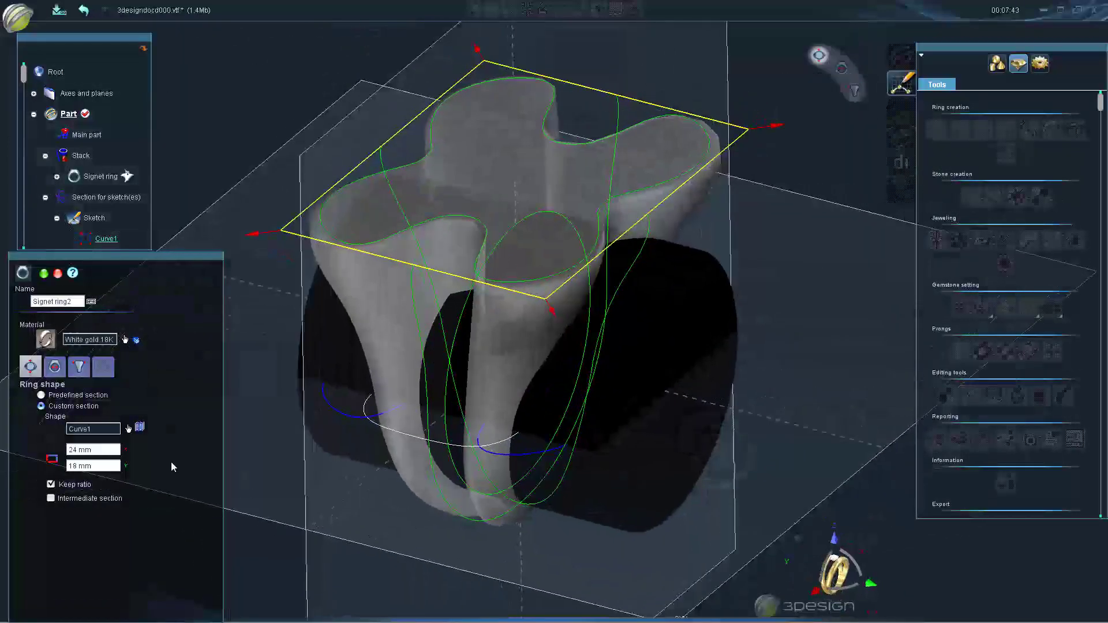
pyautogui.click(51, 499)
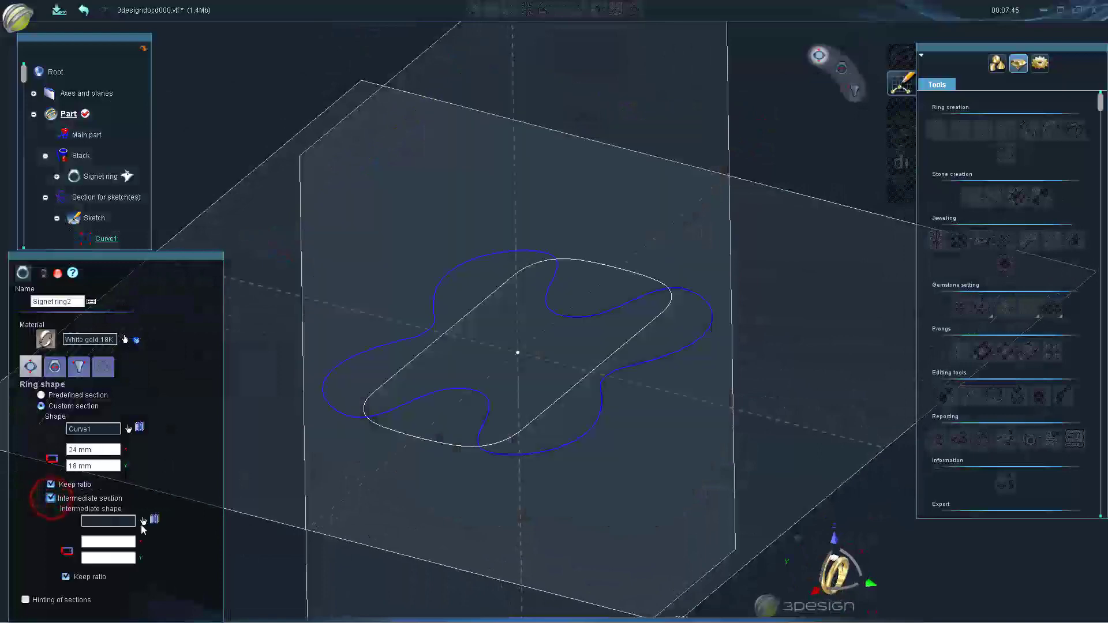
# Use Curve2 as the intermediate section and shrink it to about 21.63 × 9.05 mm
pyautogui.click(143, 520)
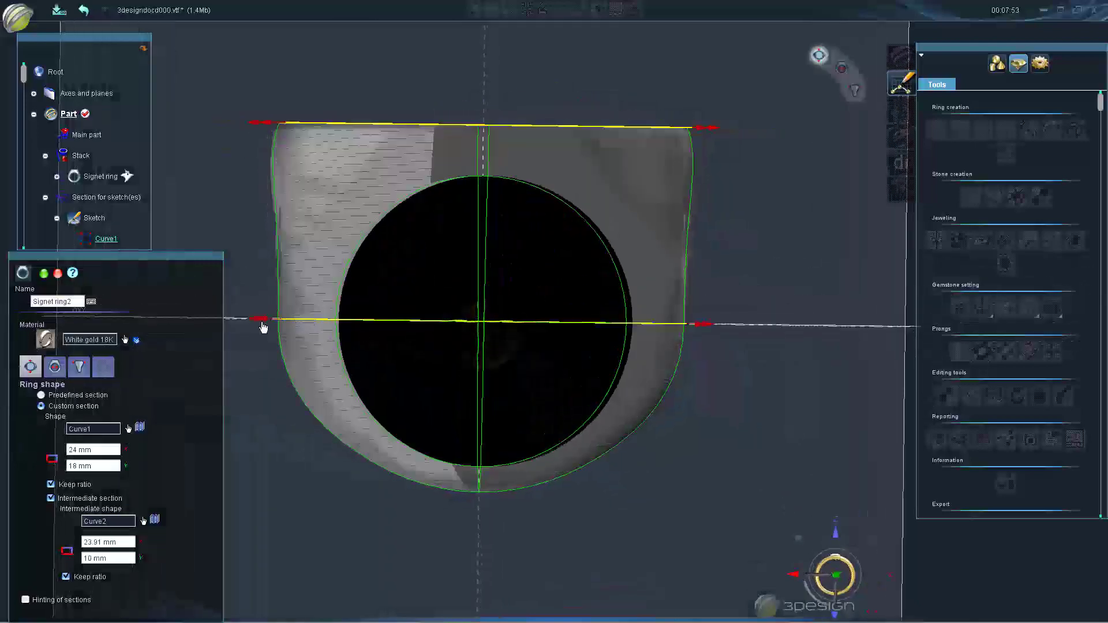
pyautogui.moveTo(268, 320); pyautogui.dragTo(277, 320)
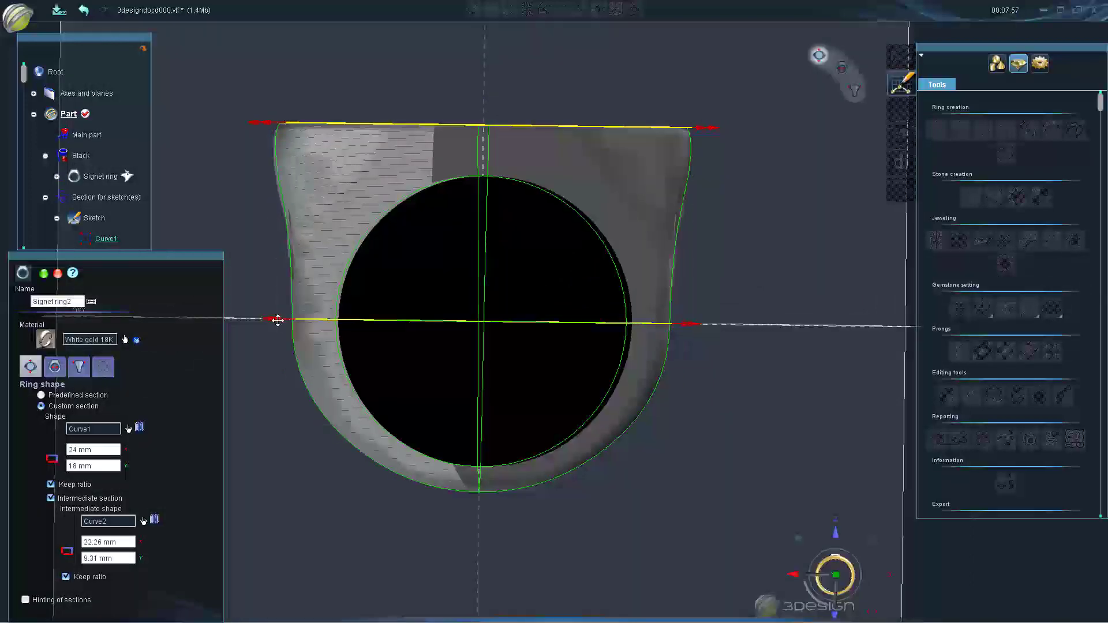
# Set the second ring thickness to 2 mm, tilt the top tangent inward, and apply the funnel profile
pyautogui.click(53, 371)
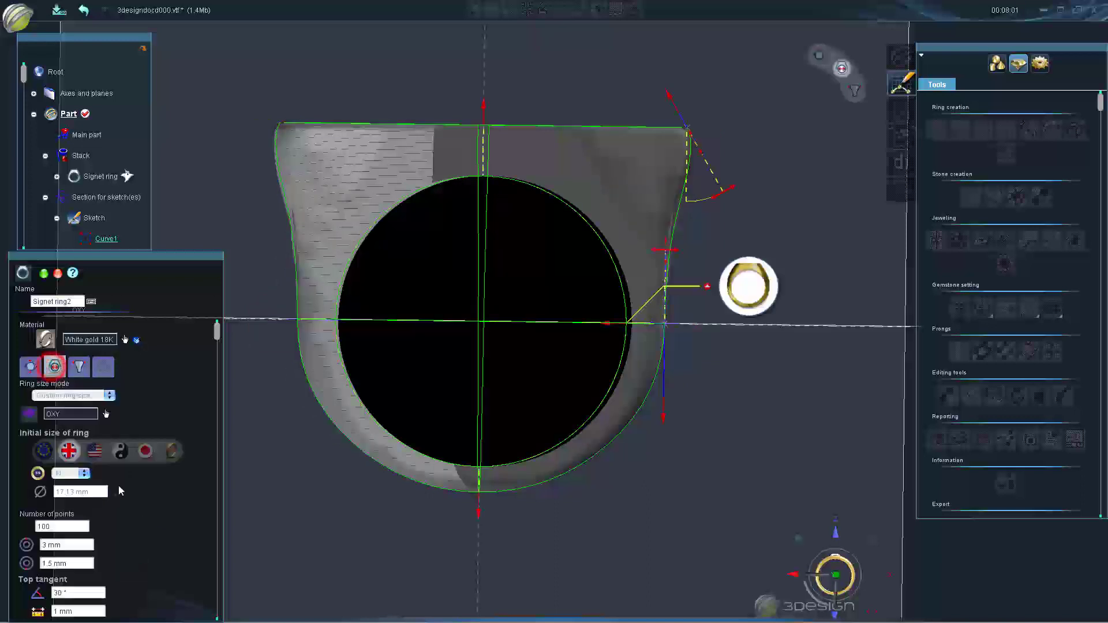
pyautogui.scroll(-3, 119, 508)
pyautogui.scroll(-2, 110, 526)
pyautogui.doubleClick(67, 512)
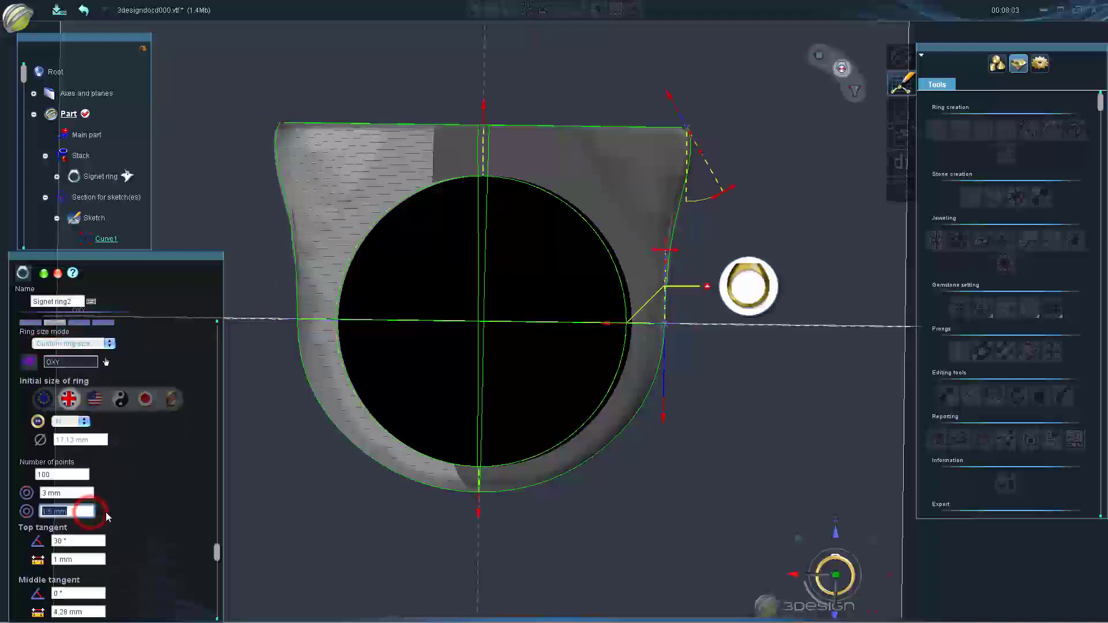
pyautogui.write('2')
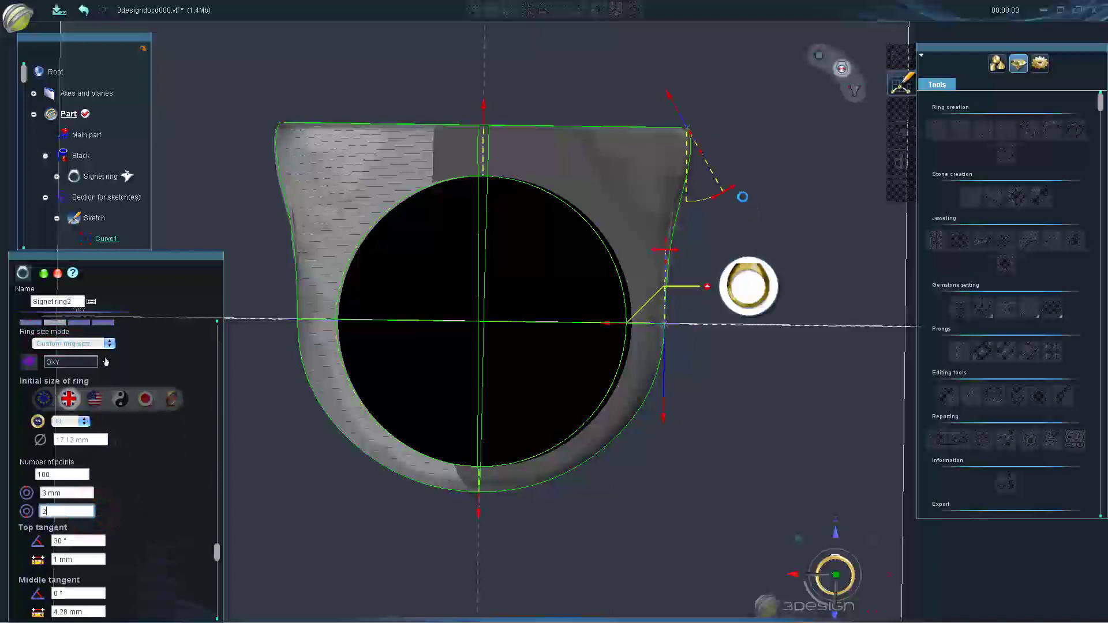
pyautogui.press('Tab')
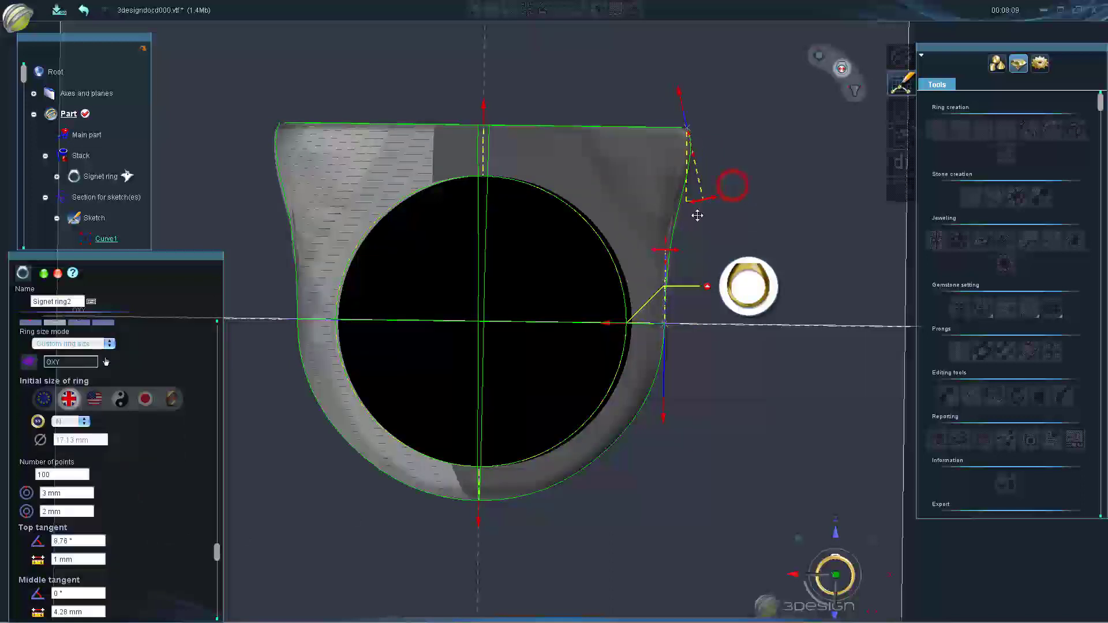
pyautogui.moveTo(697, 216); pyautogui.dragTo(667, 214)
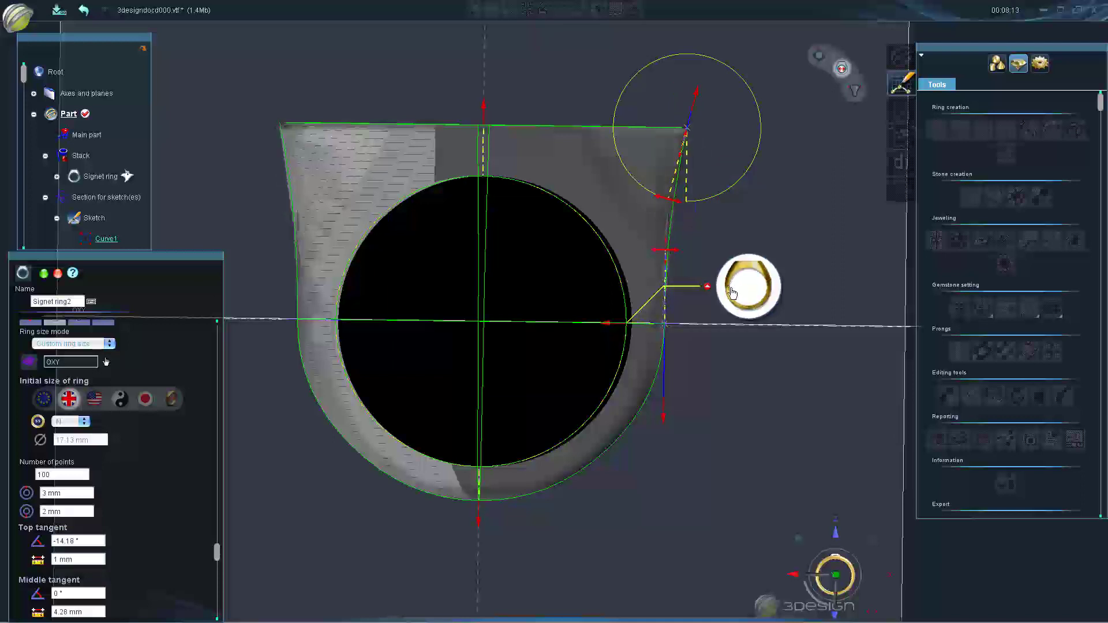
pyautogui.scroll(1, 133, 382)
pyautogui.click(79, 355)
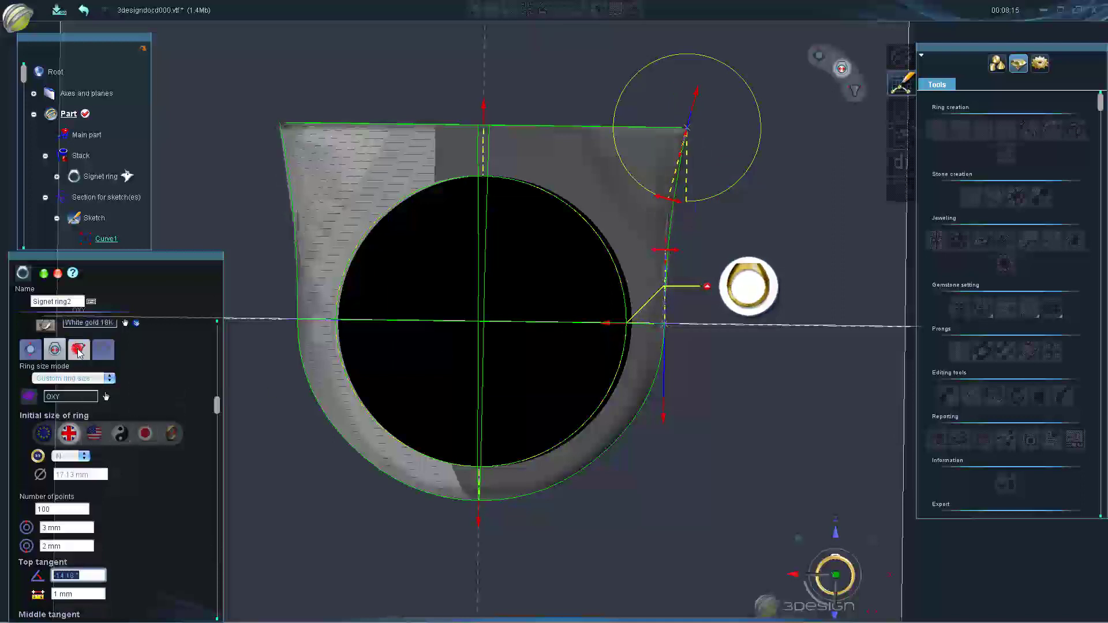
# Straighten the top tangent to -0.46°, lengthen the bottom tangent, build Signet ring2, and reopen its sketch
pyautogui.click(592, 287)
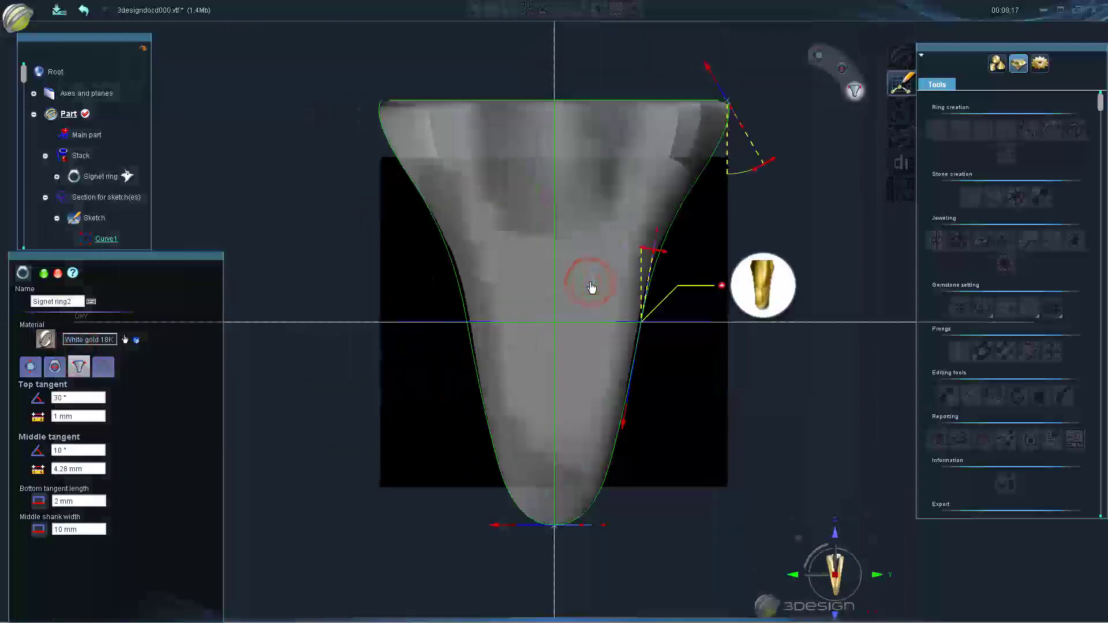
pyautogui.moveTo(609, 524); pyautogui.dragTo(625, 524)
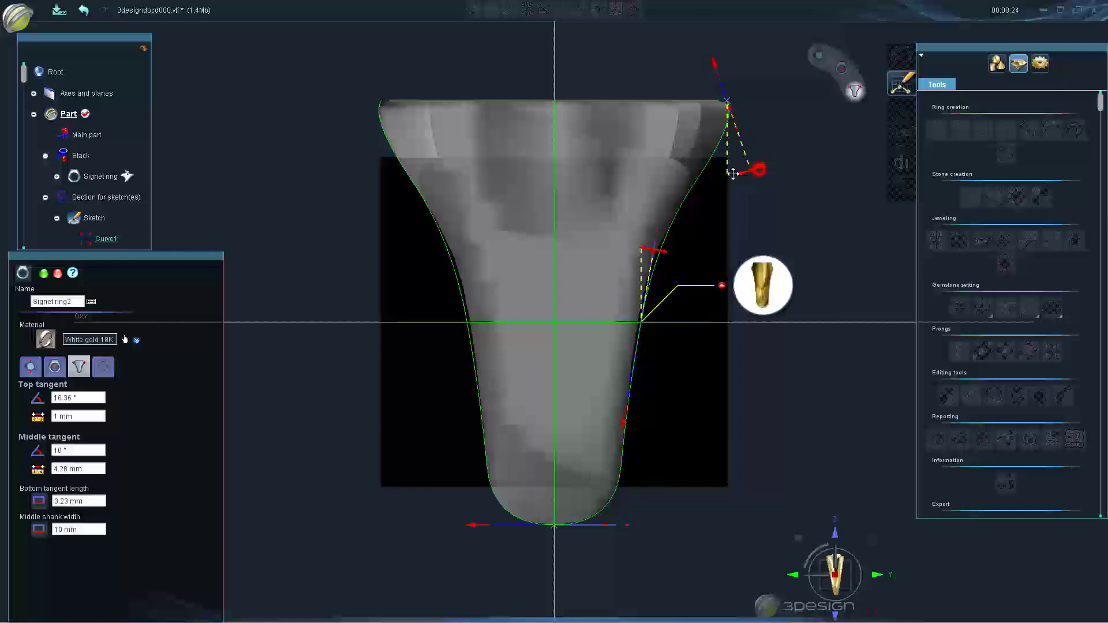
pyautogui.moveTo(760, 175); pyautogui.dragTo(734, 177)
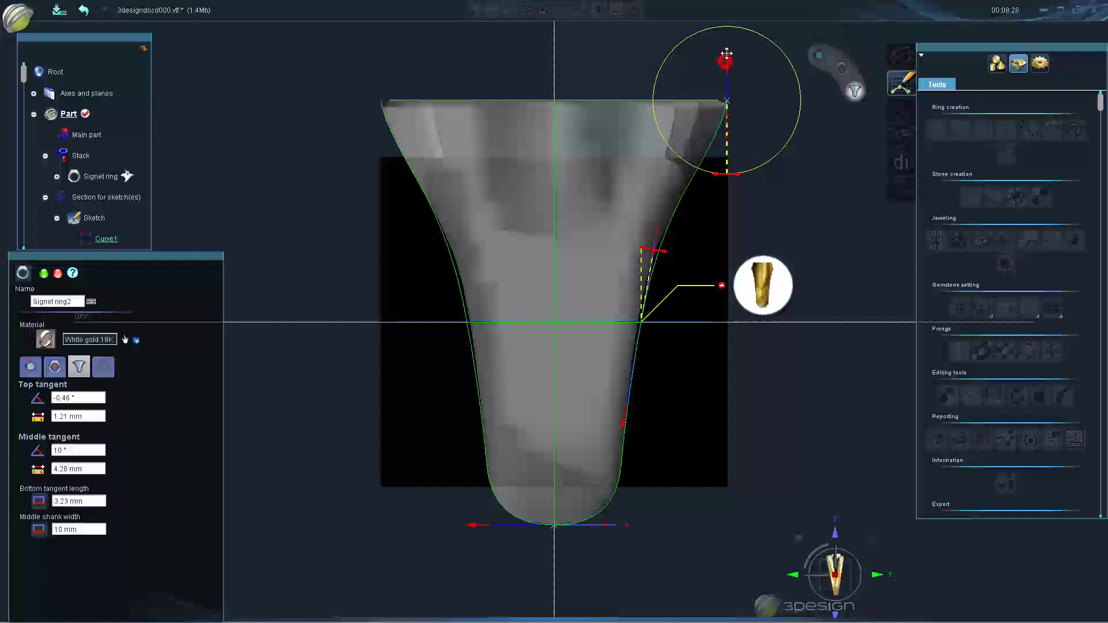
pyautogui.moveTo(727, 53); pyautogui.dragTo(727, 46)
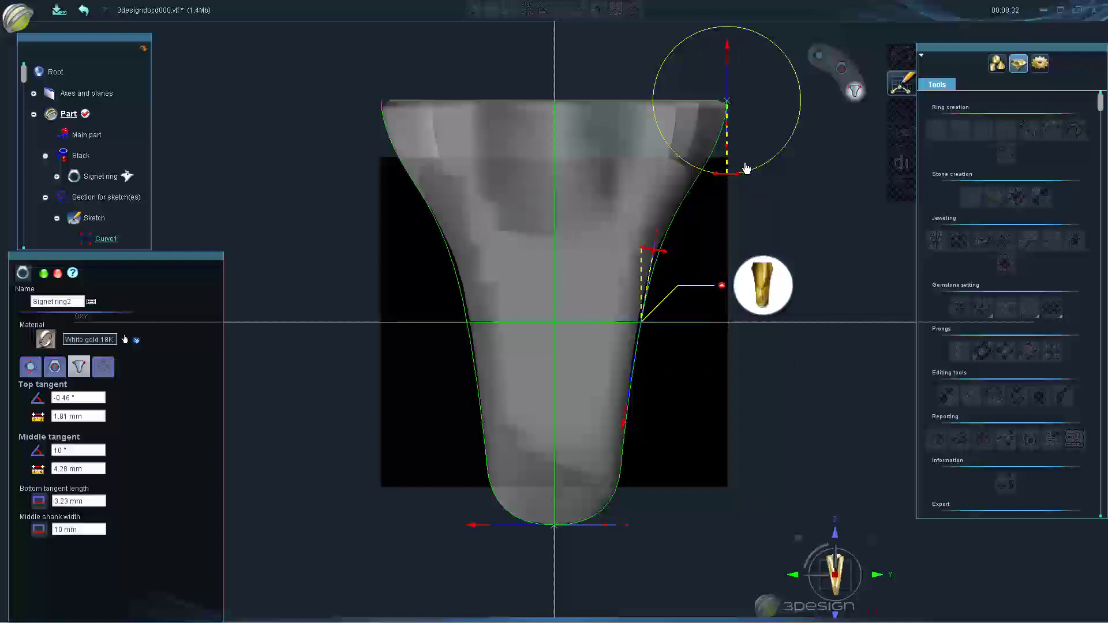
pyautogui.click(44, 276)
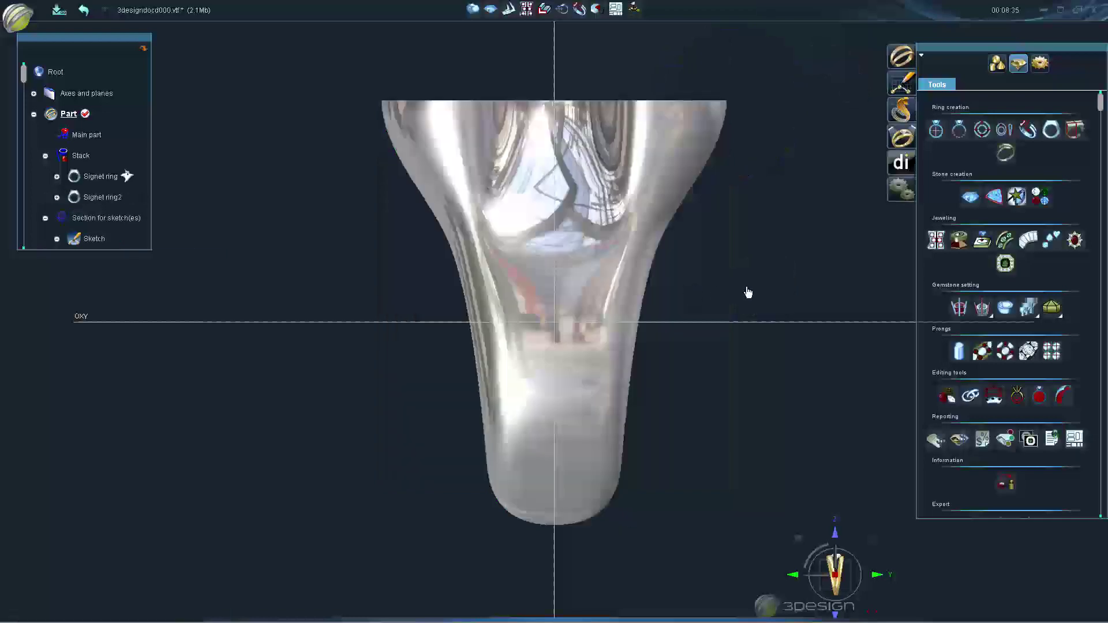
pyautogui.moveTo(748, 292)
pyautogui.mouseDown(button='middle')
pyautogui.moveTo(435, 415)
pyautogui.moveTo(482, 391)
pyautogui.moveTo(673, 421)
pyautogui.moveTo(471, 425)
pyautogui.mouseUp(button='middle')
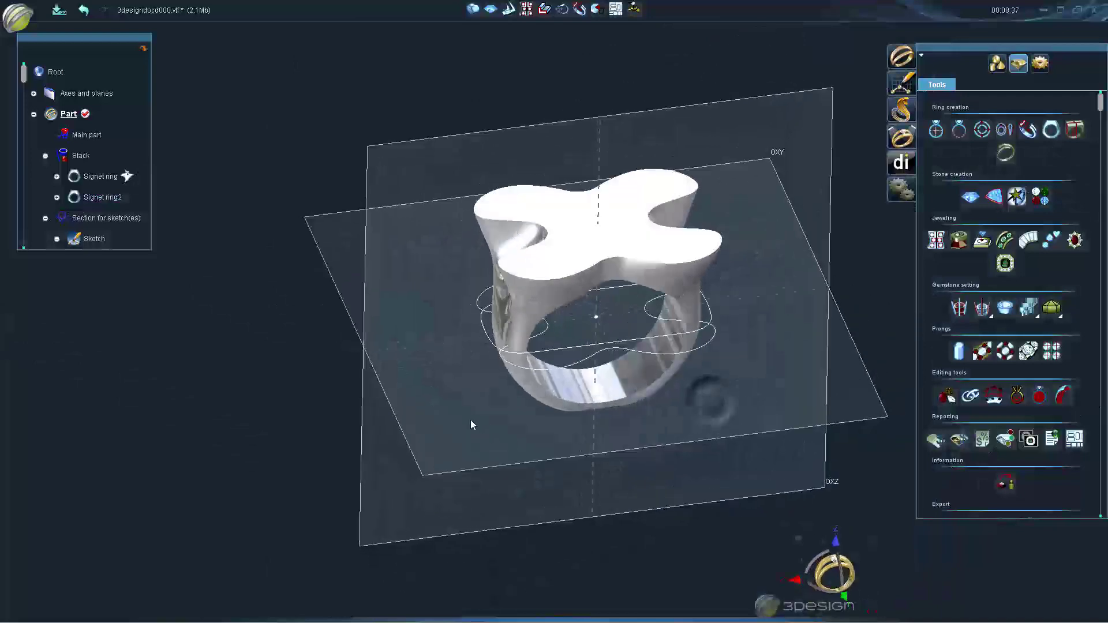
pyautogui.doubleClick(575, 359)
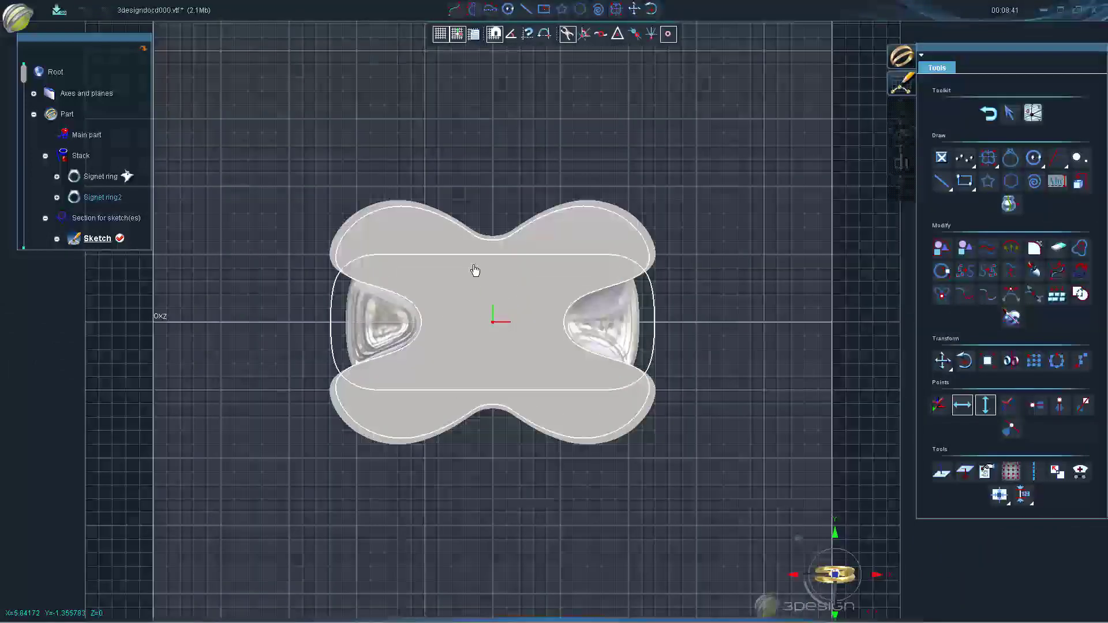
# Drag Curve1's points to flatten its lobes into a notched rounded rectangle, then exit the sketch
pyautogui.click(482, 239)
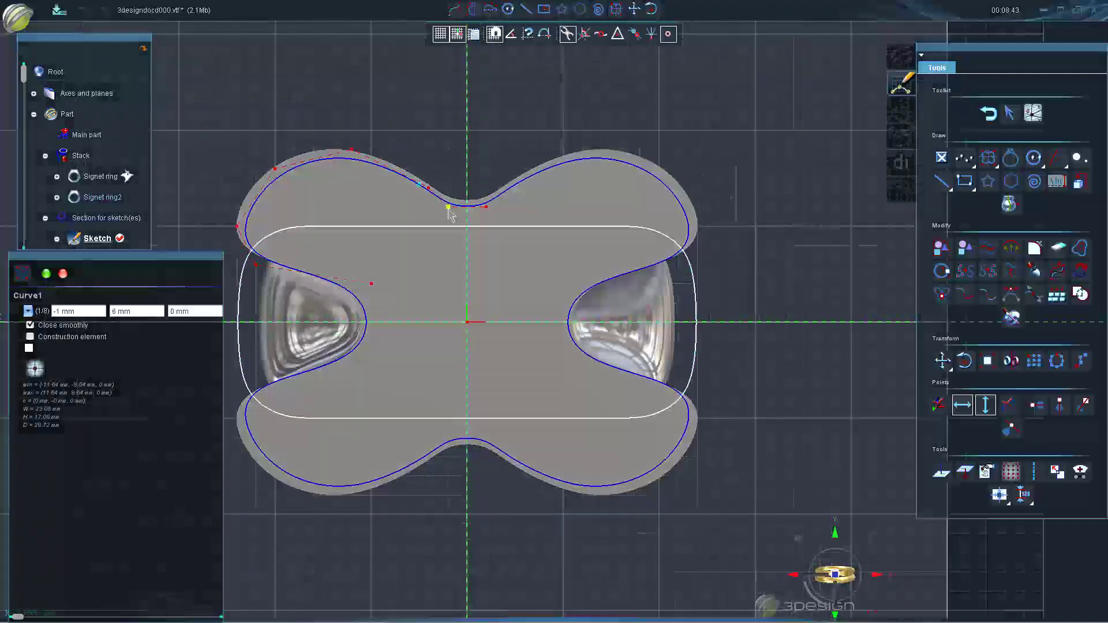
pyautogui.moveTo(448, 208); pyautogui.dragTo(448, 283)
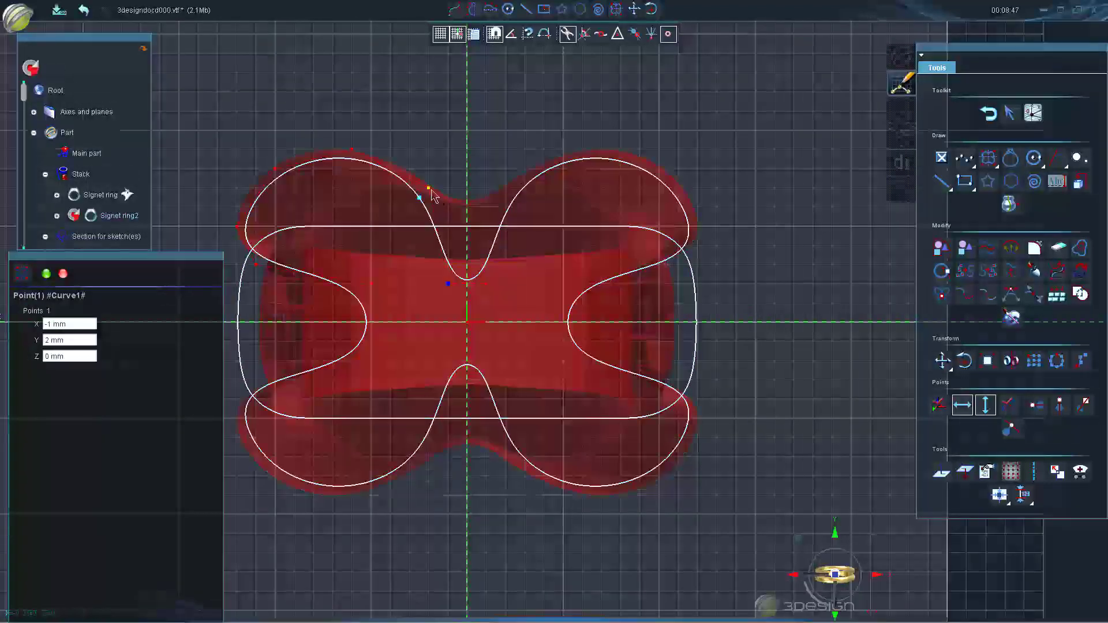
pyautogui.moveTo(428, 188)
pyautogui.mouseDown()
pyautogui.moveTo(419, 271)
pyautogui.moveTo(448, 245)
pyautogui.moveTo(427, 284)
pyautogui.mouseUp()
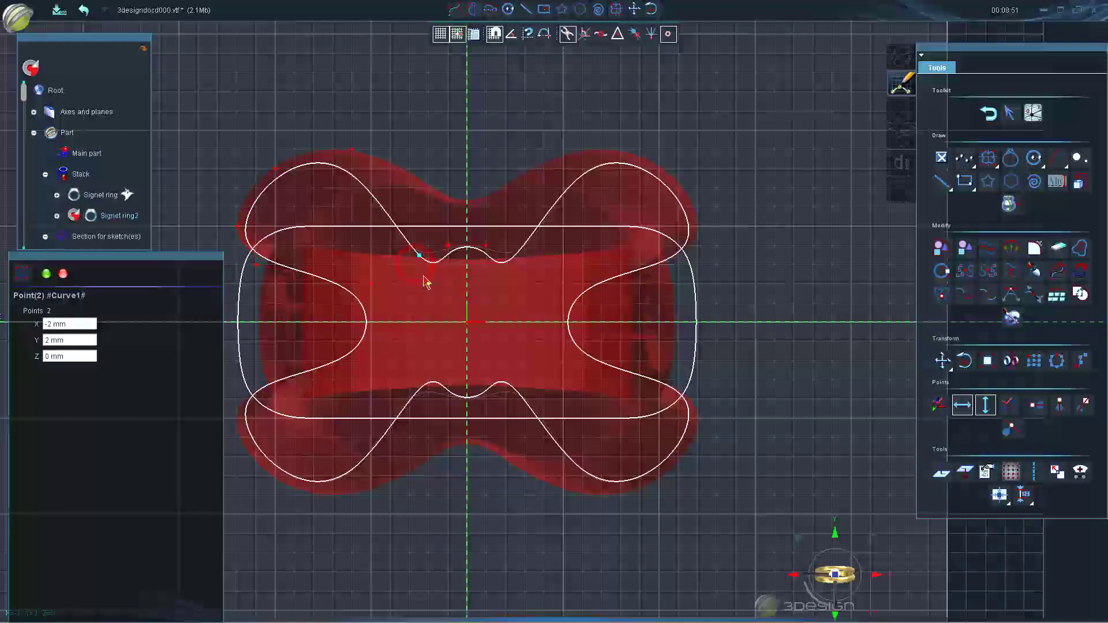
pyautogui.moveTo(353, 153); pyautogui.dragTo(419, 254)
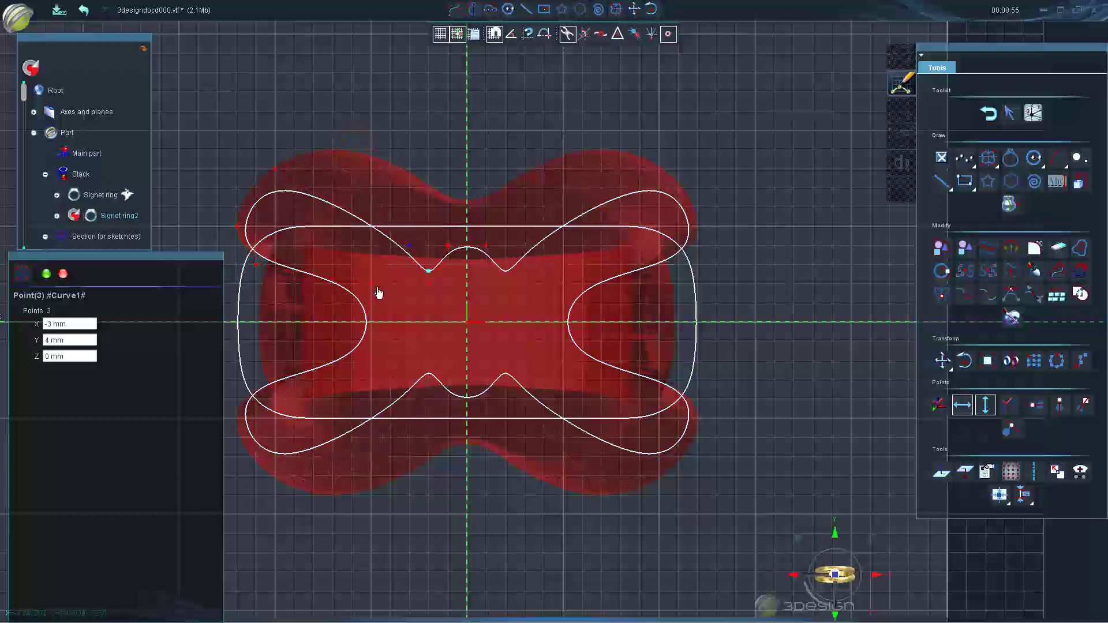
pyautogui.moveTo(377, 289); pyautogui.dragTo(257, 283)
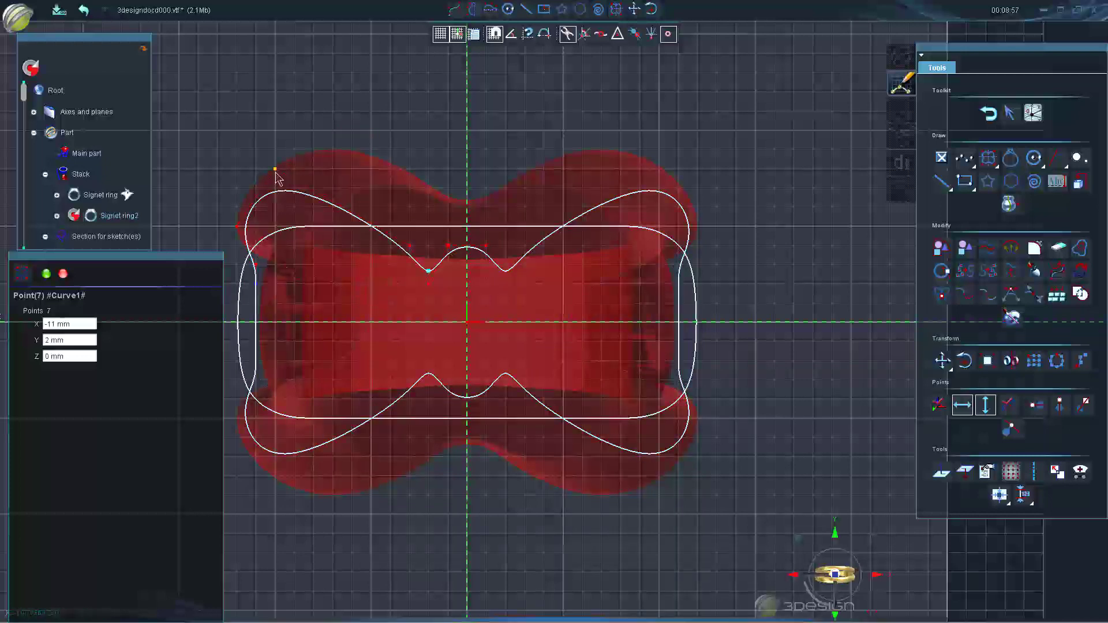
pyautogui.moveTo(275, 172); pyautogui.dragTo(238, 227)
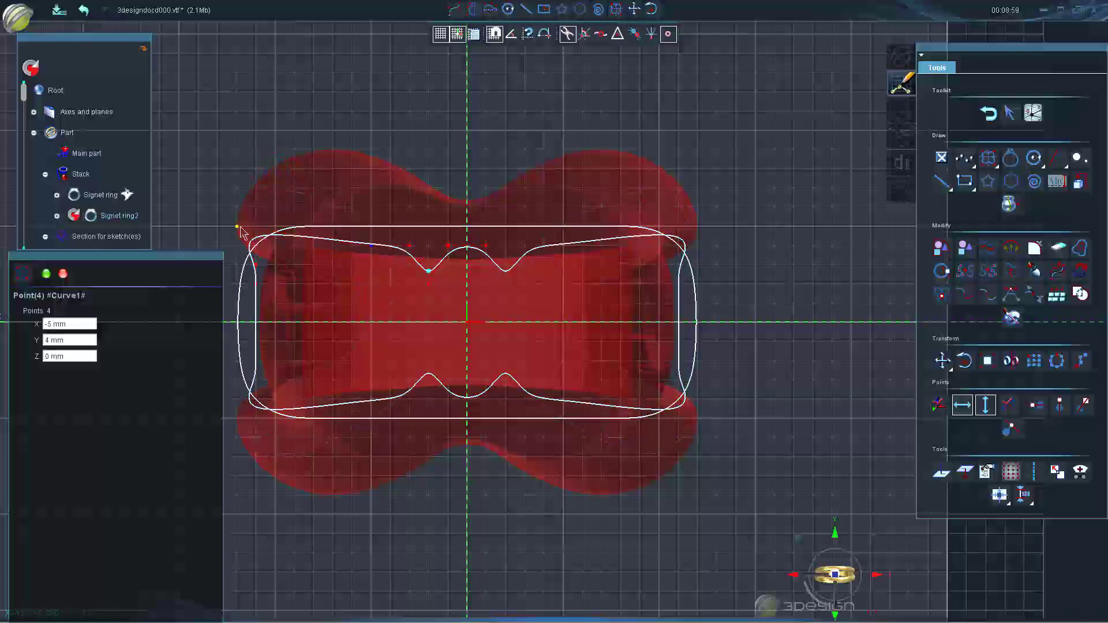
pyautogui.moveTo(317, 257); pyautogui.dragTo(322, 257)
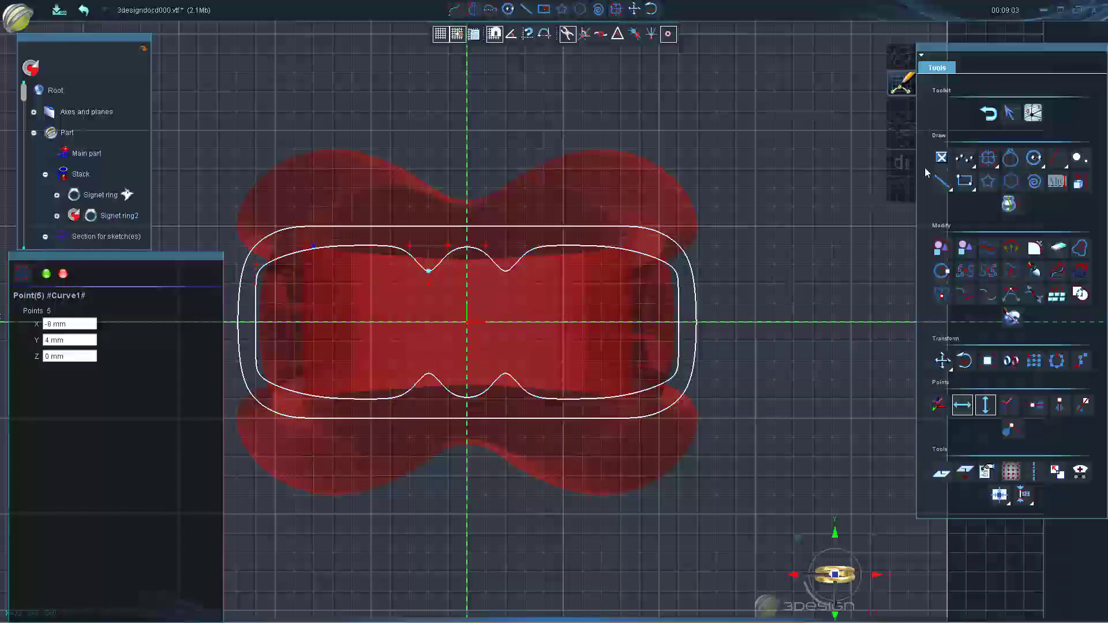
pyautogui.click(989, 115)
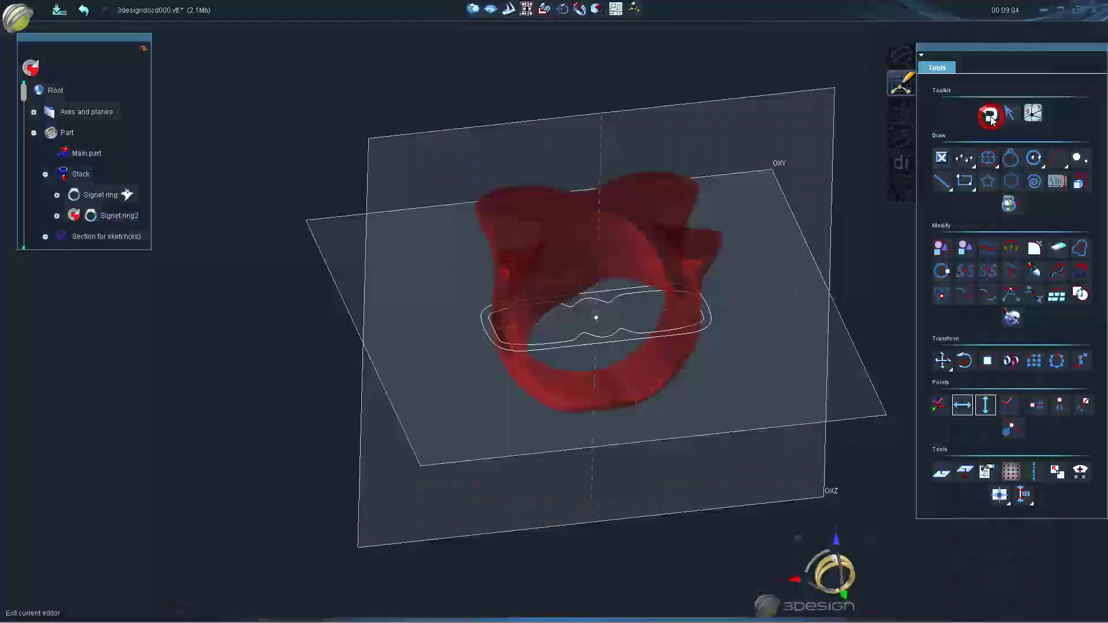
# Update Signet ring2 with the new section, then select Curve1 and re-enter sketch editing
pyautogui.click(30, 70)
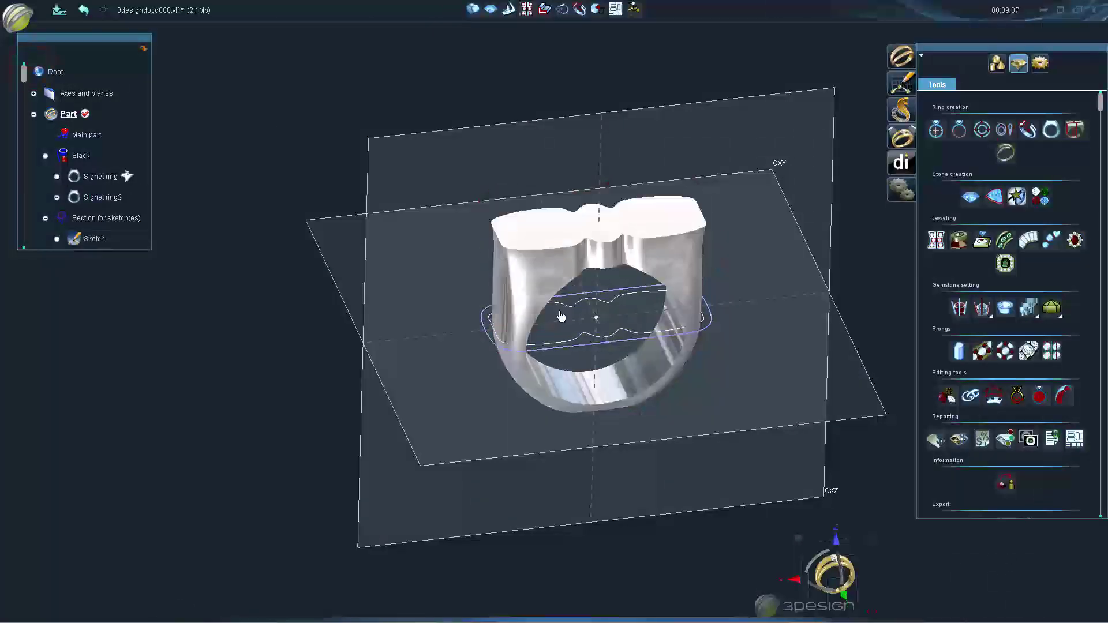
pyautogui.moveTo(561, 316)
pyautogui.mouseDown(button='middle')
pyautogui.moveTo(603, 400)
pyautogui.moveTo(590, 326)
pyautogui.mouseUp(button='middle')
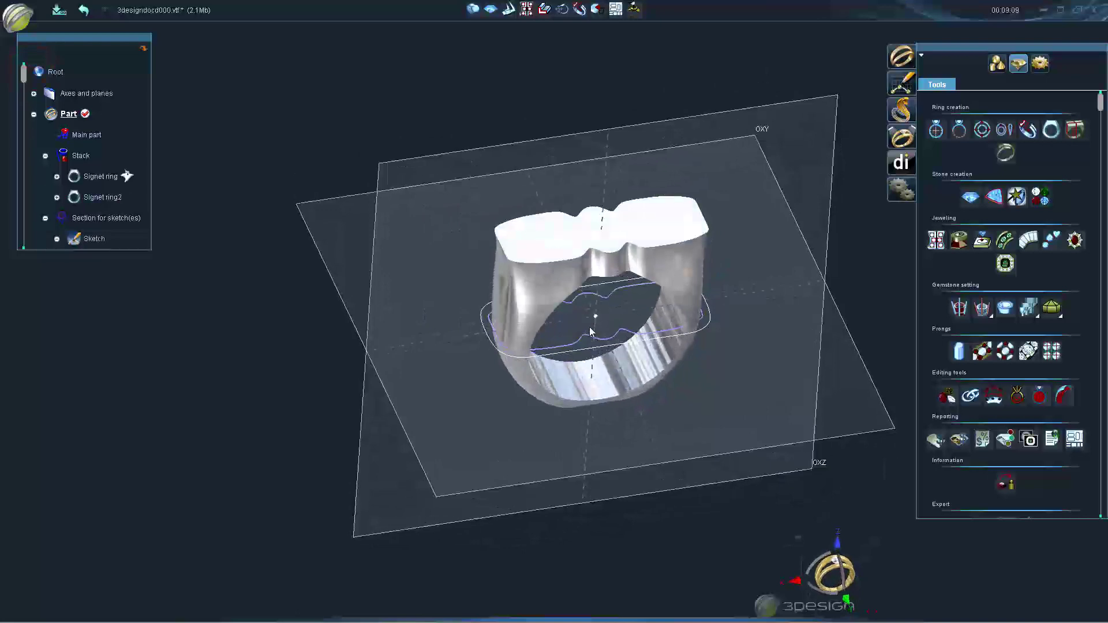
pyautogui.scroll(2, 589, 327)
pyautogui.click(589, 284)
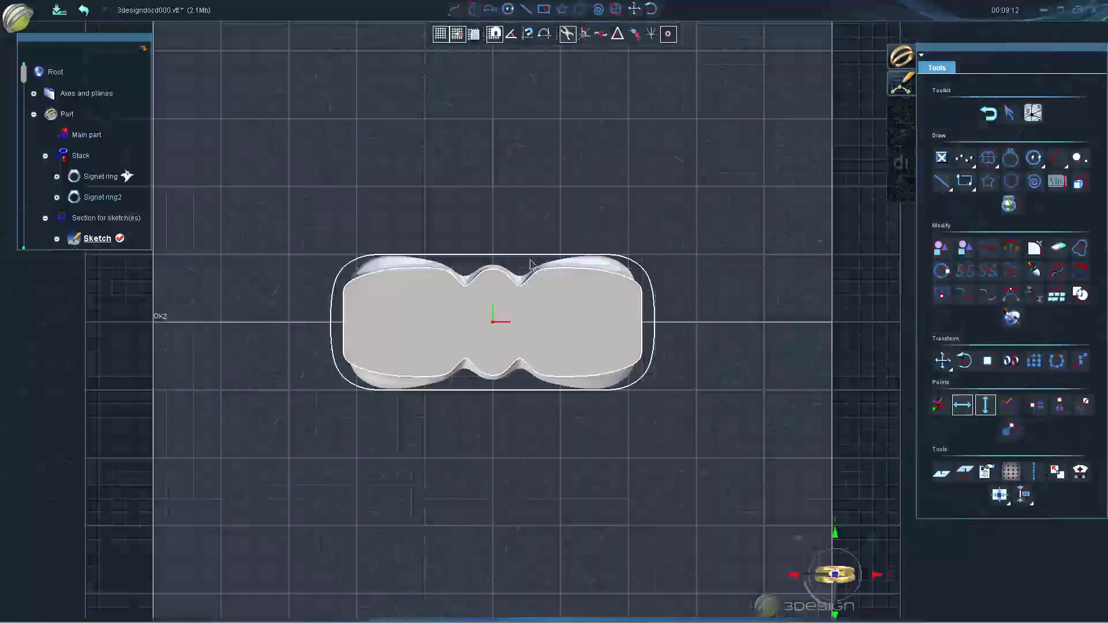
pyautogui.click(501, 274)
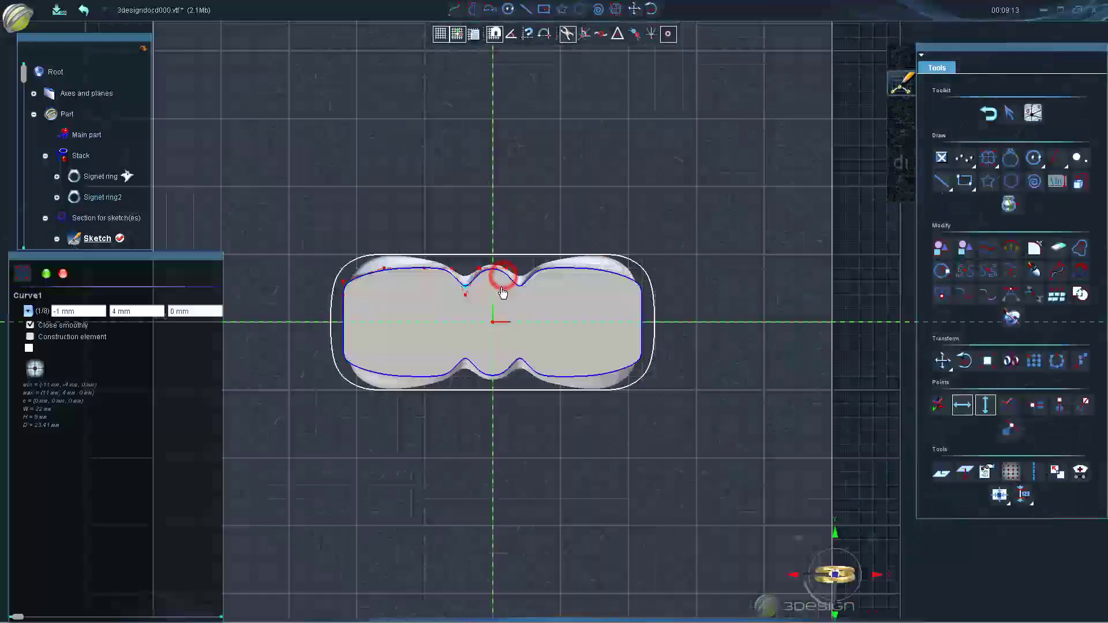
# Drag Curve1's points into a cross: top arm to Y 10 mm, corner at X -5, side points at Y 3–4 mm
pyautogui.moveTo(479, 271); pyautogui.dragTo(473, 192)
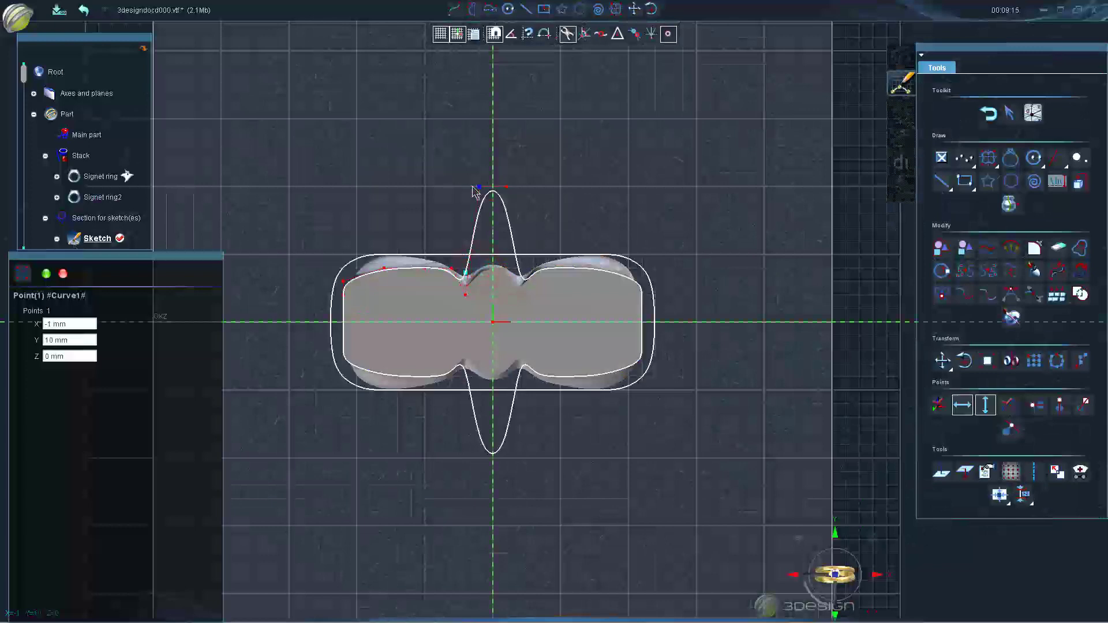
pyautogui.moveTo(465, 295); pyautogui.dragTo(433, 192)
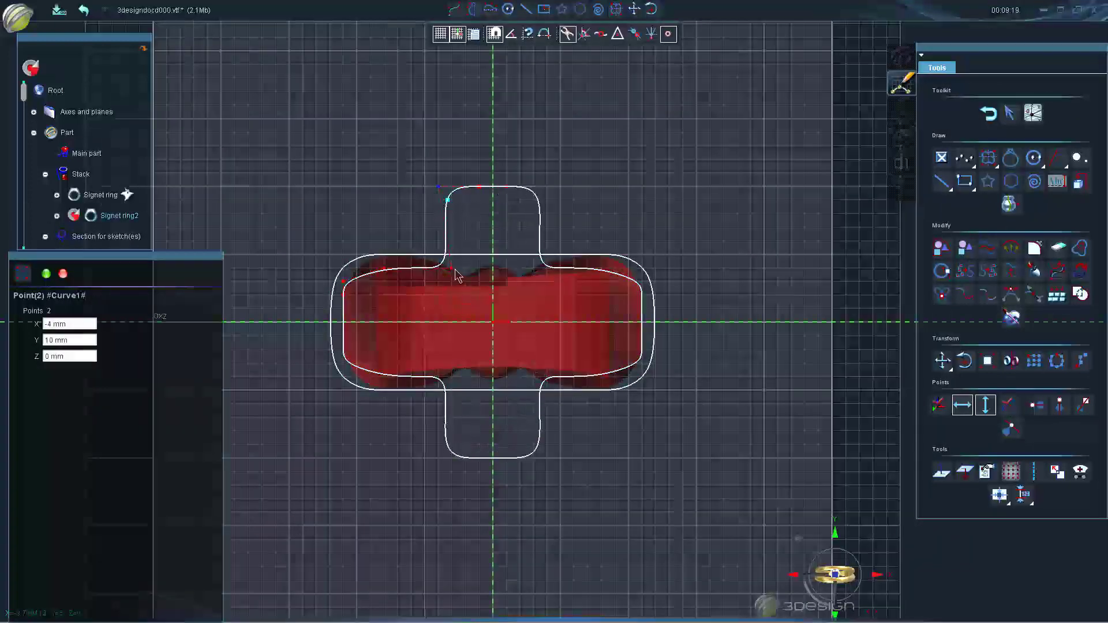
pyautogui.moveTo(451, 276); pyautogui.dragTo(427, 191)
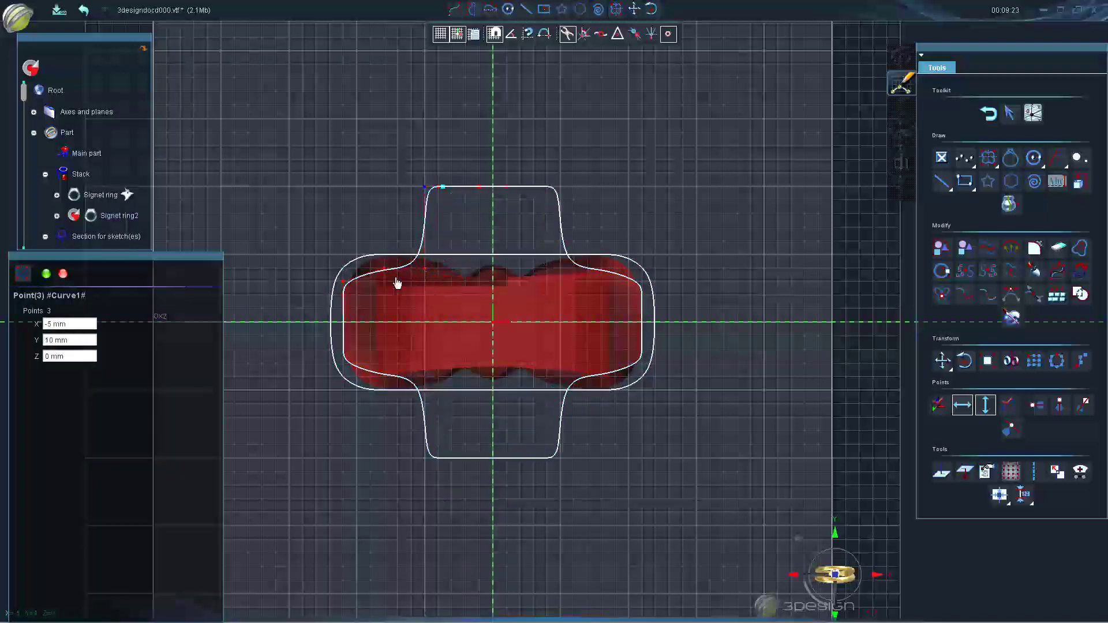
pyautogui.moveTo(343, 281); pyautogui.dragTo(347, 277)
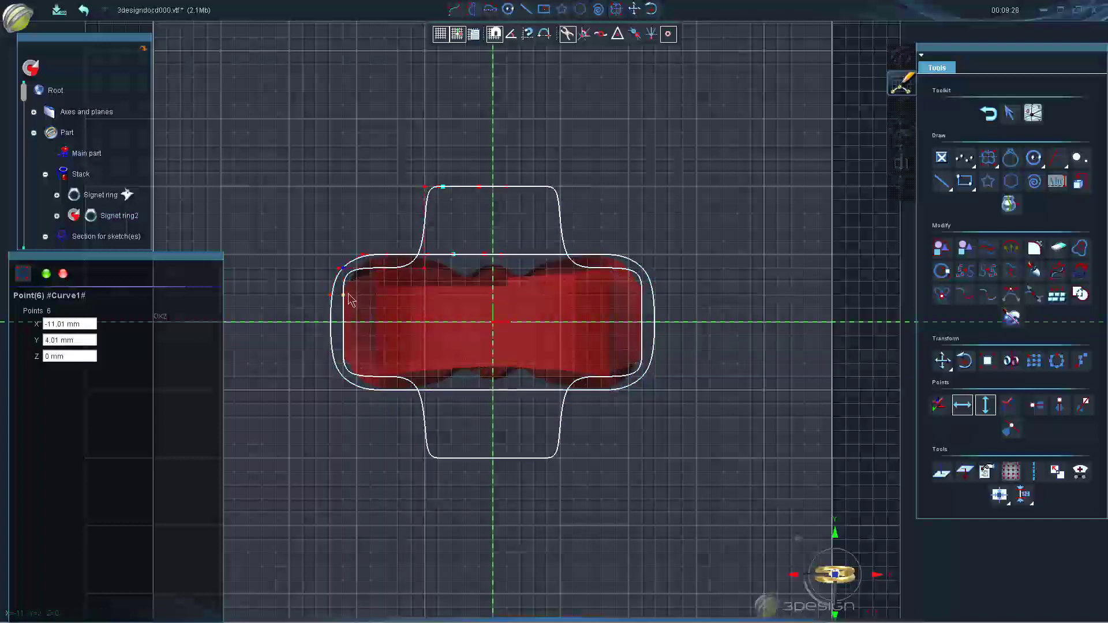
pyautogui.moveTo(345, 293); pyautogui.dragTo(346, 279)
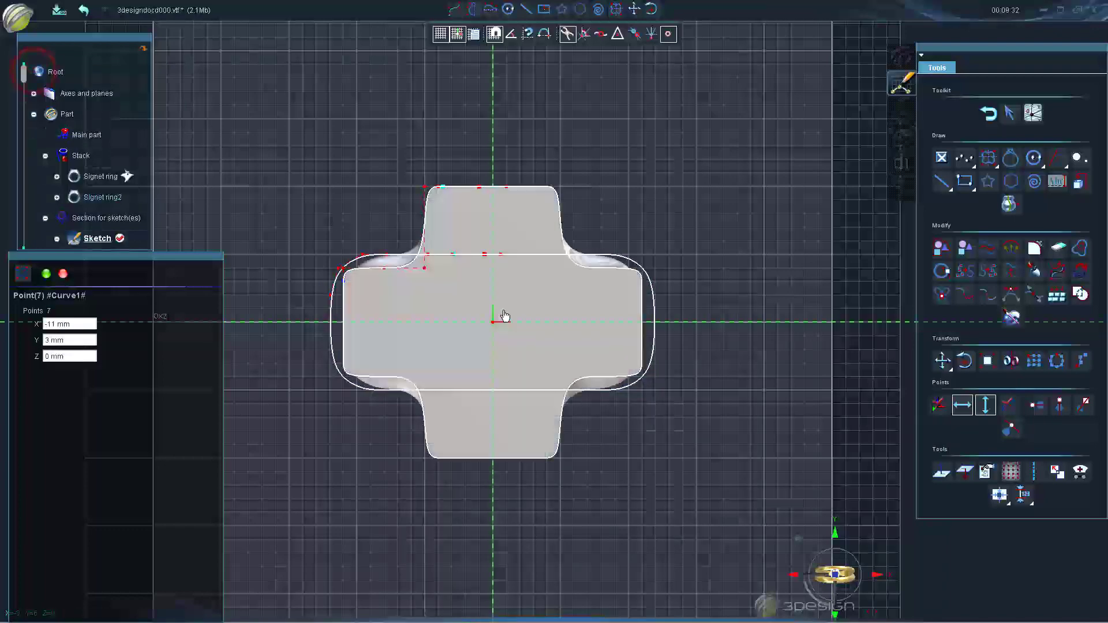
pyautogui.moveTo(524, 420); pyautogui.dragTo(789, 321, button='middle')
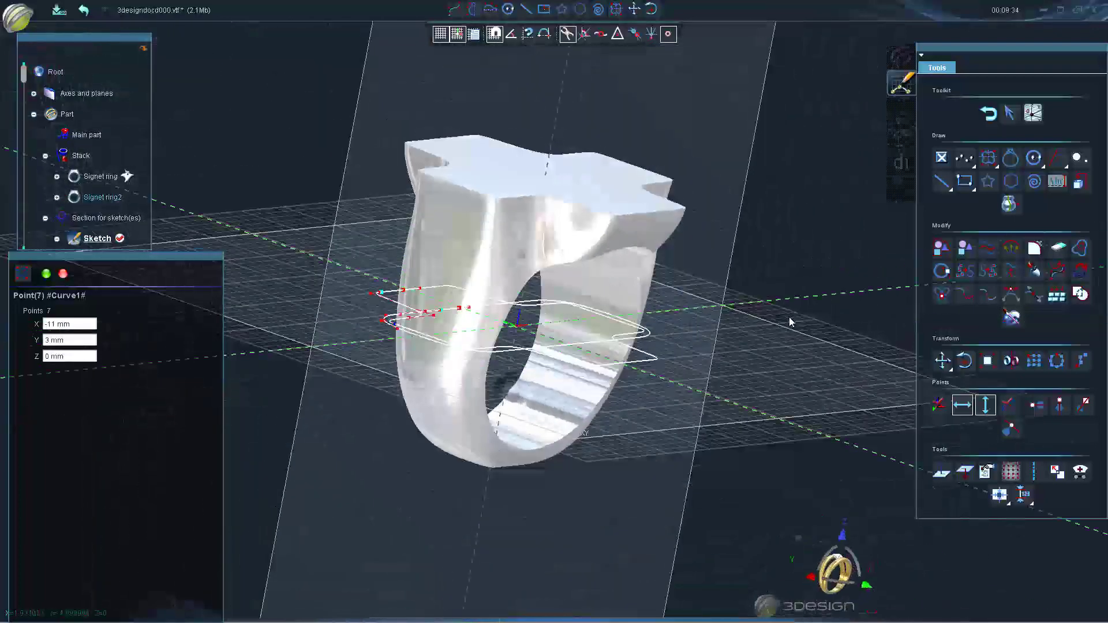
# Close the sketch and orbit around Signet ring2 to inspect its cross-shaped head
pyautogui.moveTo(629, 417); pyautogui.dragTo(929, 144, button='middle')
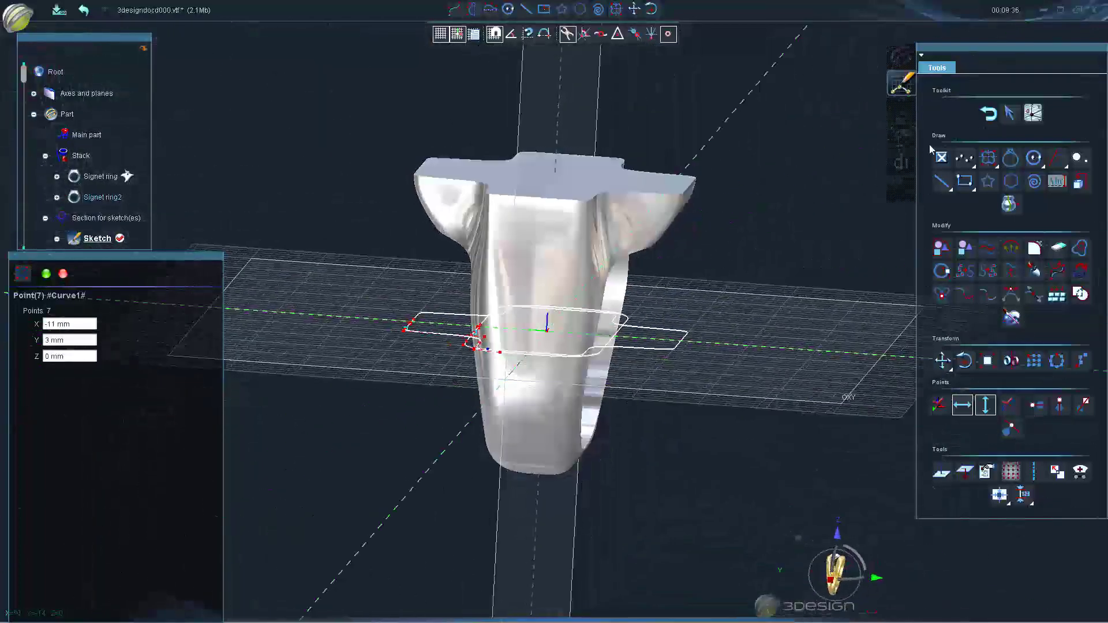
pyautogui.click(988, 113)
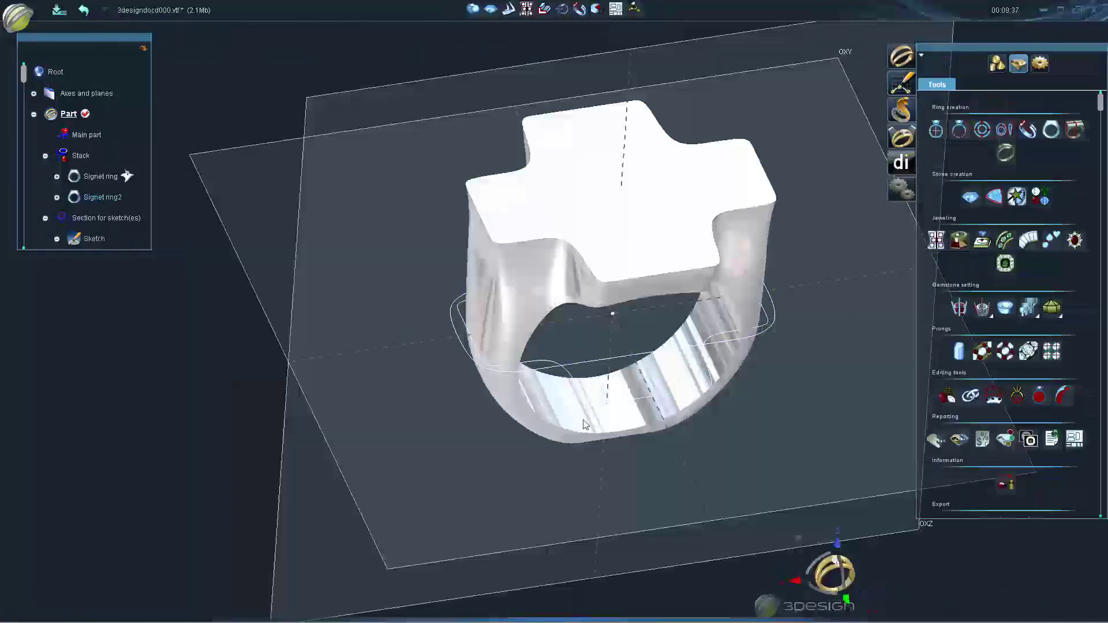
pyautogui.moveTo(584, 424)
pyautogui.mouseDown(button='middle')
pyautogui.moveTo(774, 365)
pyautogui.moveTo(796, 329)
pyautogui.mouseUp(button='middle')
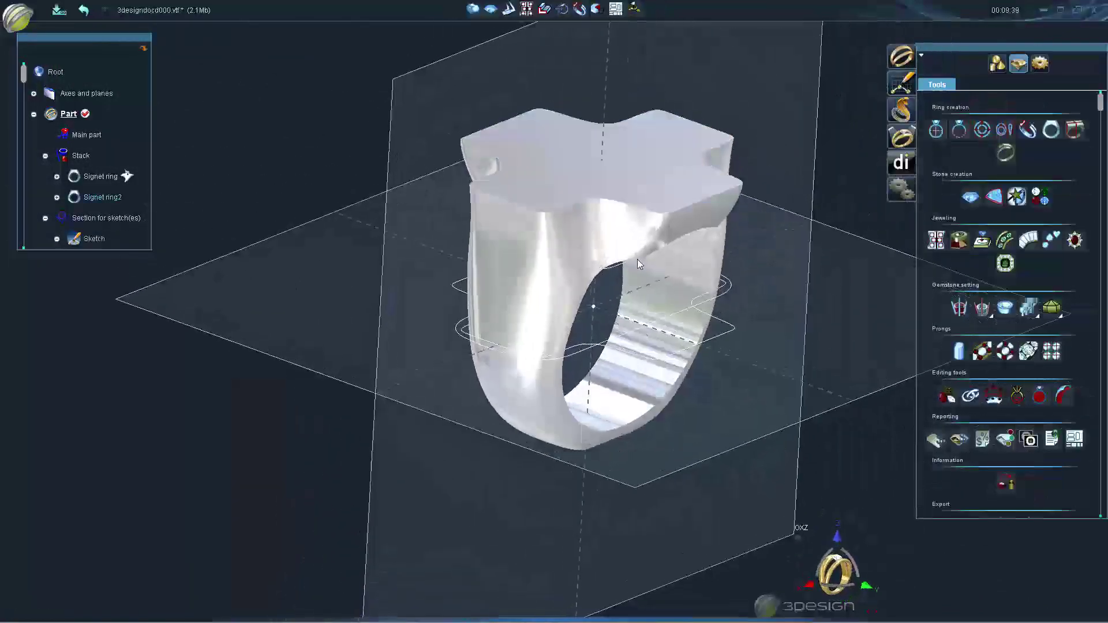
pyautogui.moveTo(637, 264); pyautogui.dragTo(628, 266, button='middle')
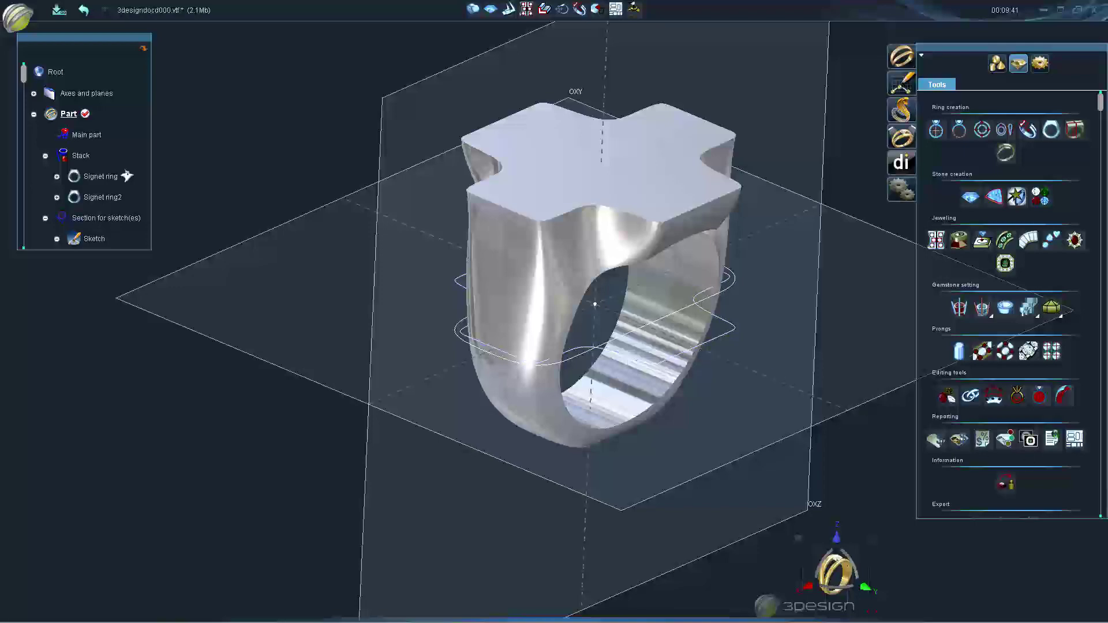